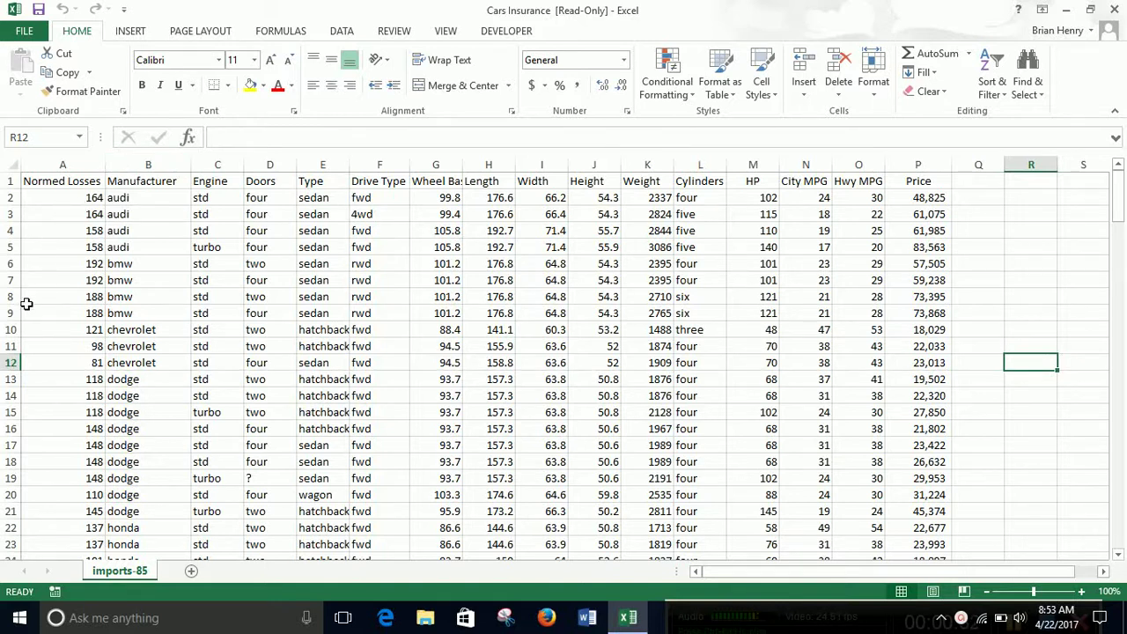
Replace every 'four' in the Doors values D2:D165 with 4.
click(63, 160)
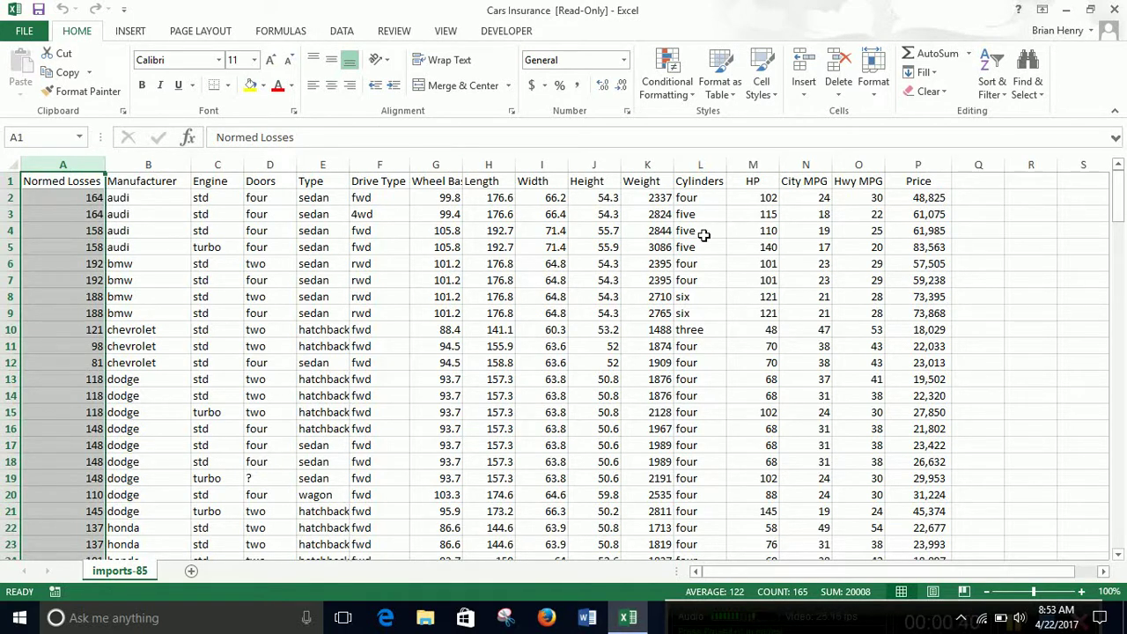
click(266, 200)
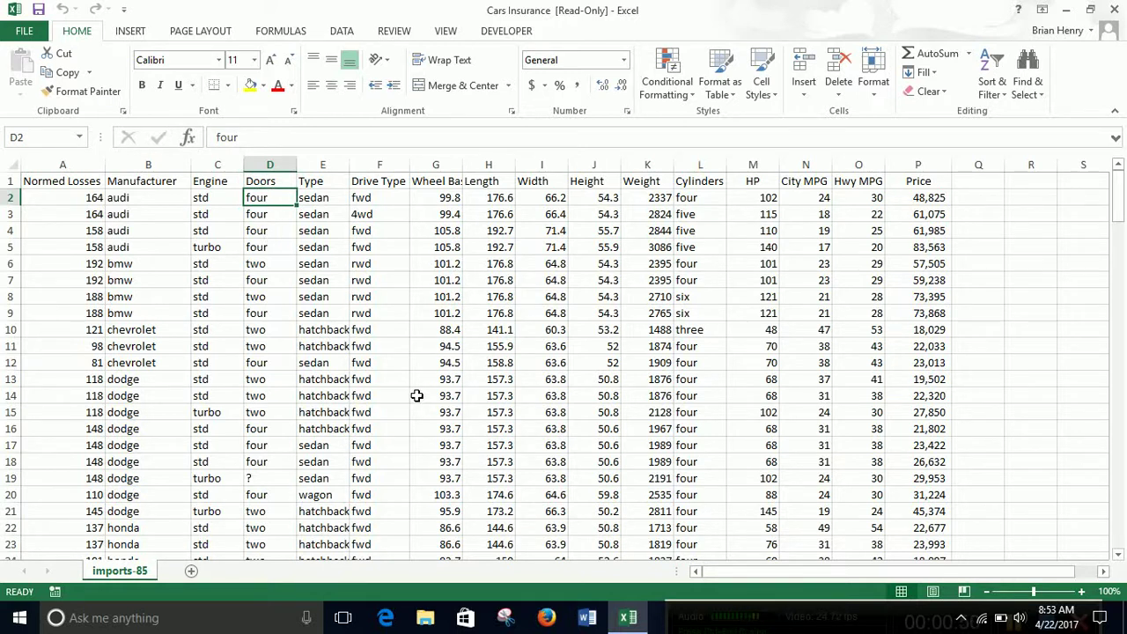
key(ctrl+shift+Down)
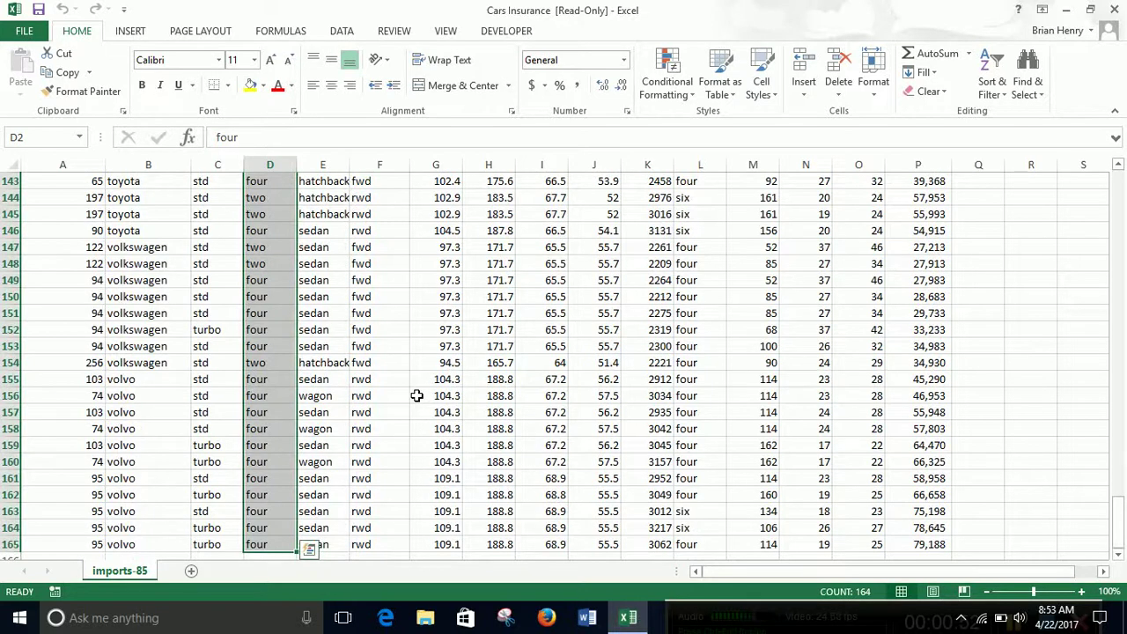
key(ctrl+f)
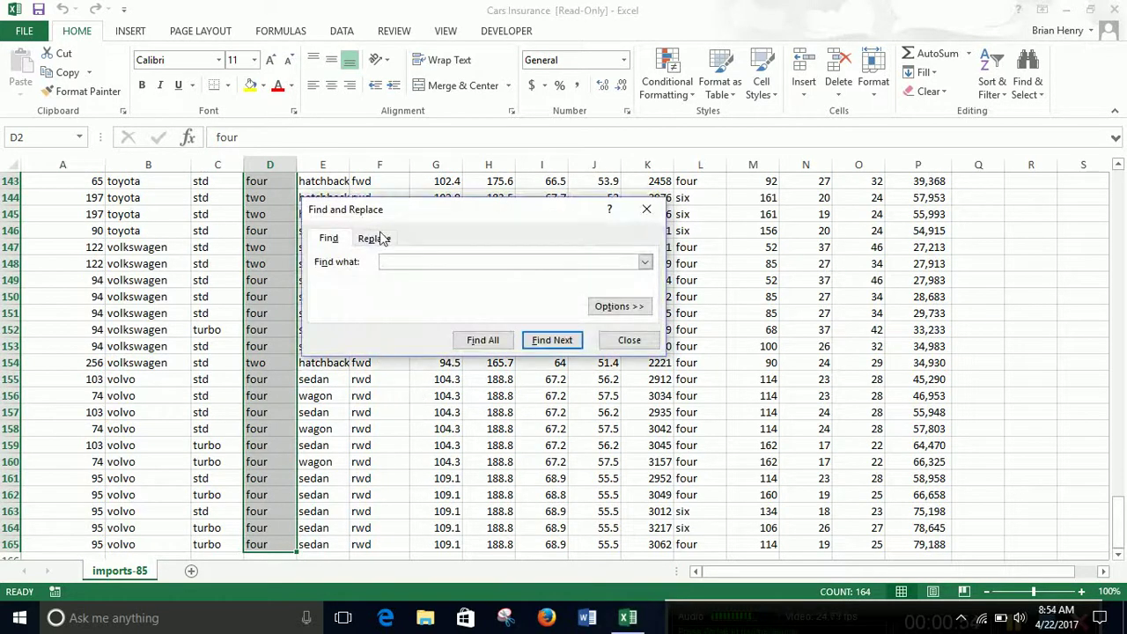
click(374, 237)
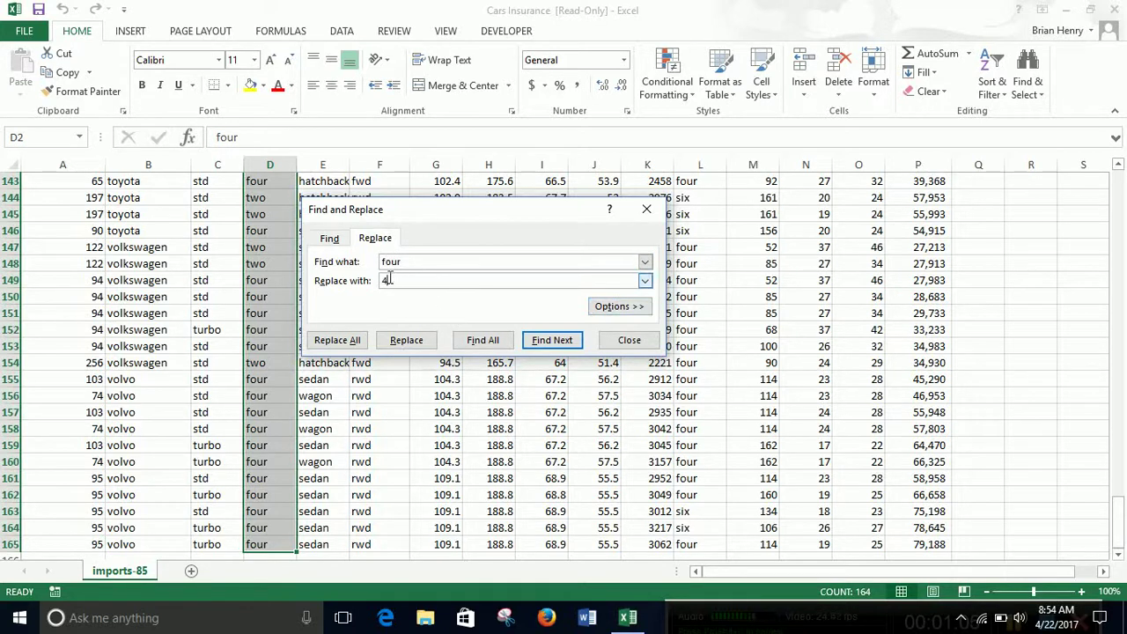
click(327, 339)
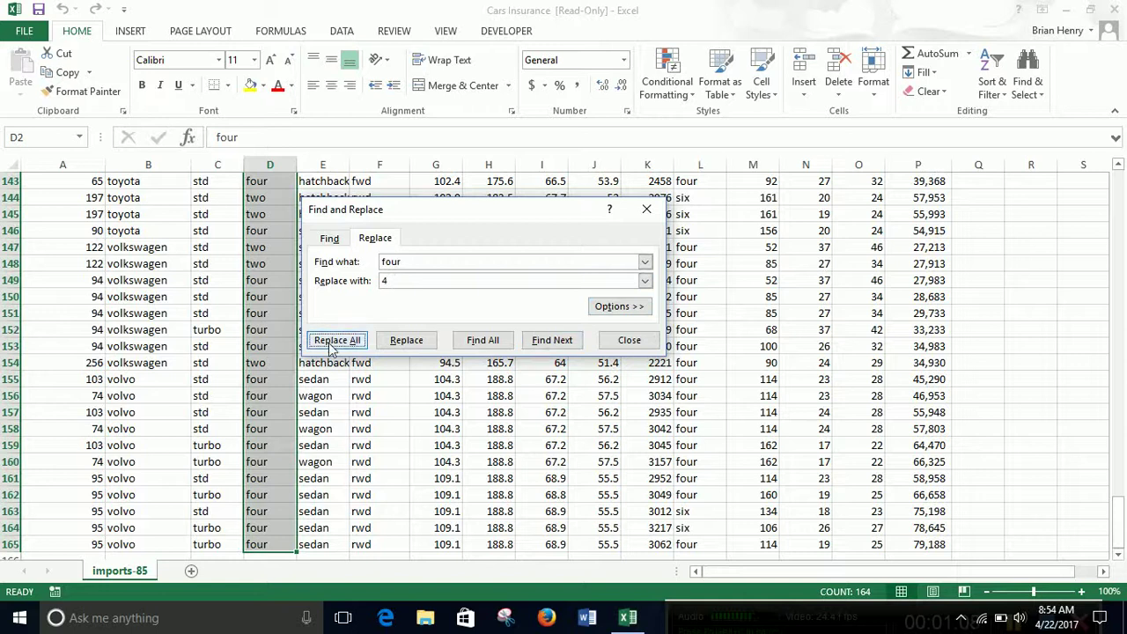
click(563, 357)
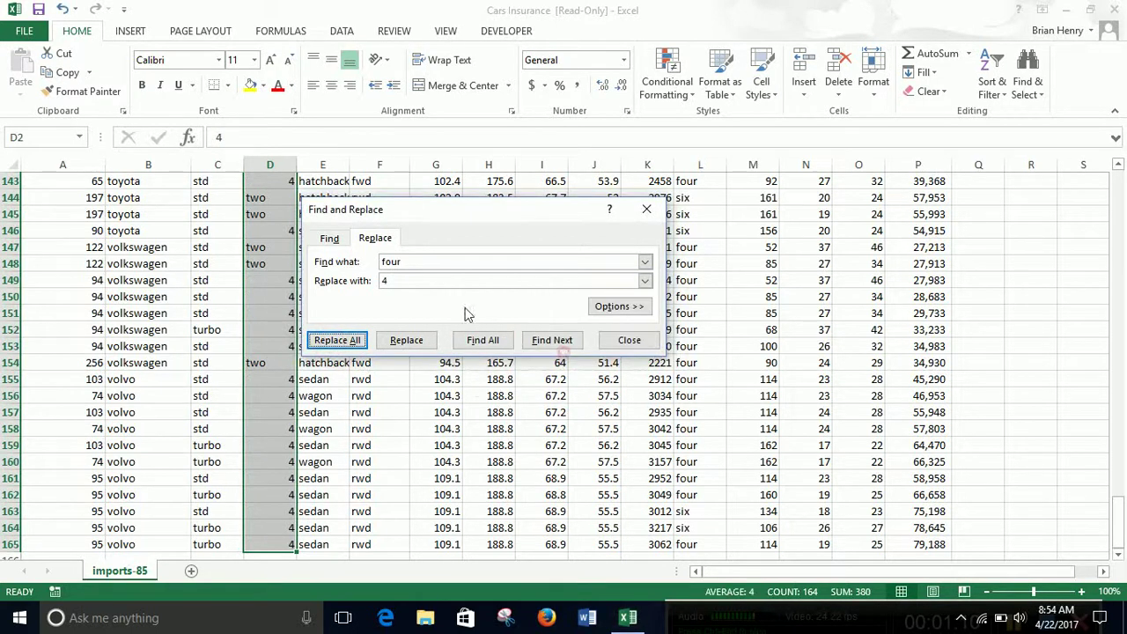
Replace every 'two' in the Doors column with 2 and close Find and Replace.
double_click(431, 264)
text(two)
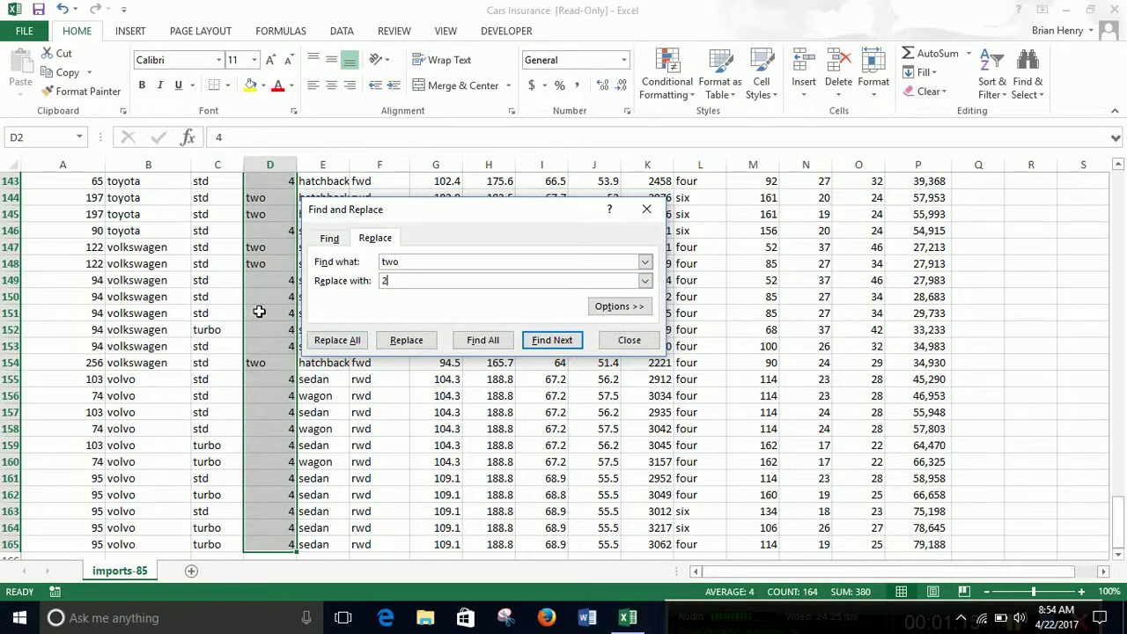
click(349, 339)
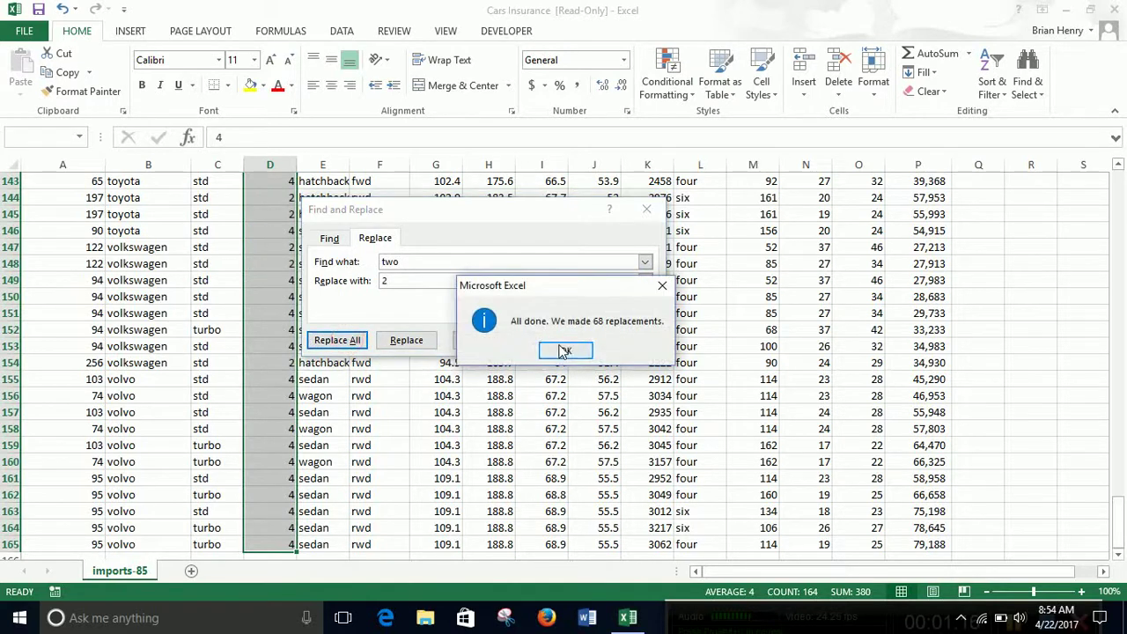
click(566, 350)
click(626, 340)
Delete row 19, the dodge turbo entry whose Doors value is '?'.
scroll(378, 397, down, 7)
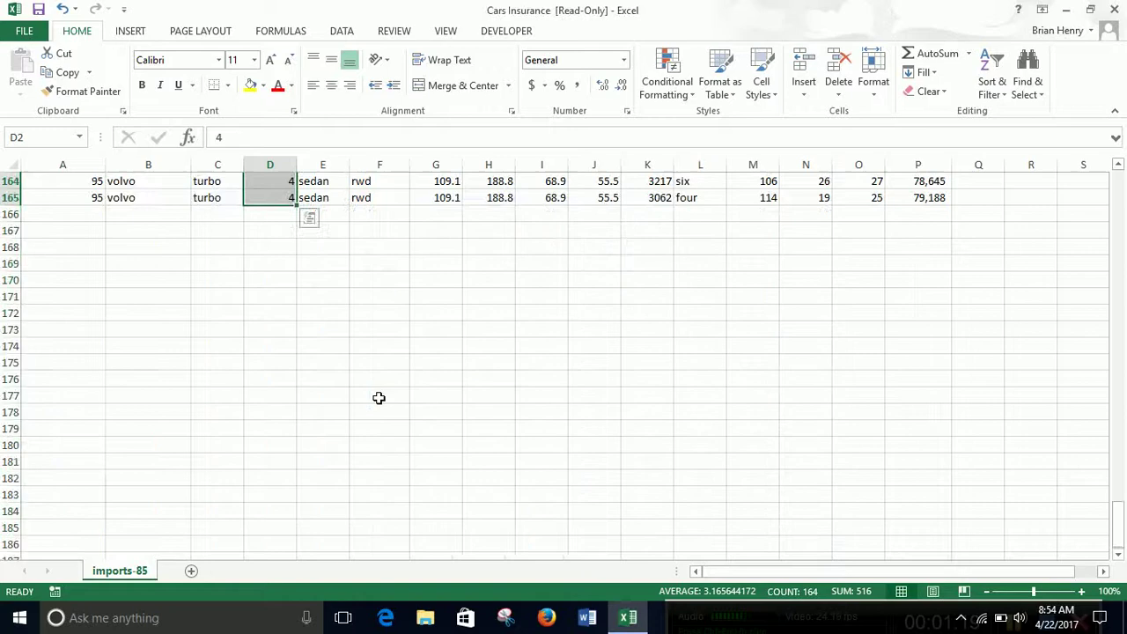
scroll(378, 397, up, 20)
scroll(374, 401, up, 20)
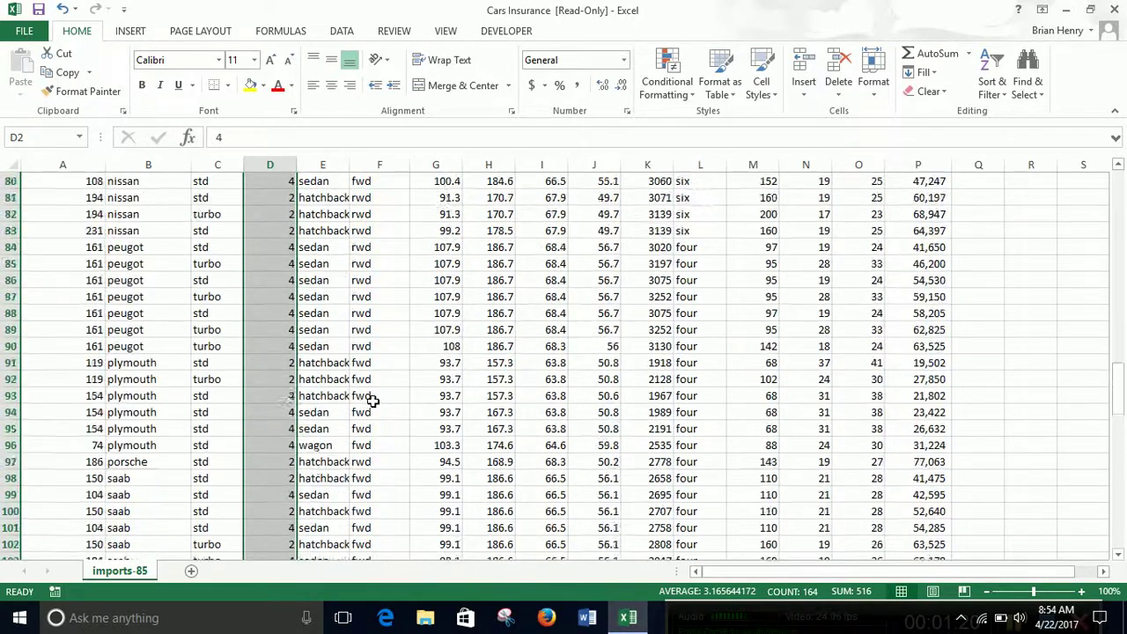
scroll(370, 400, up, 10)
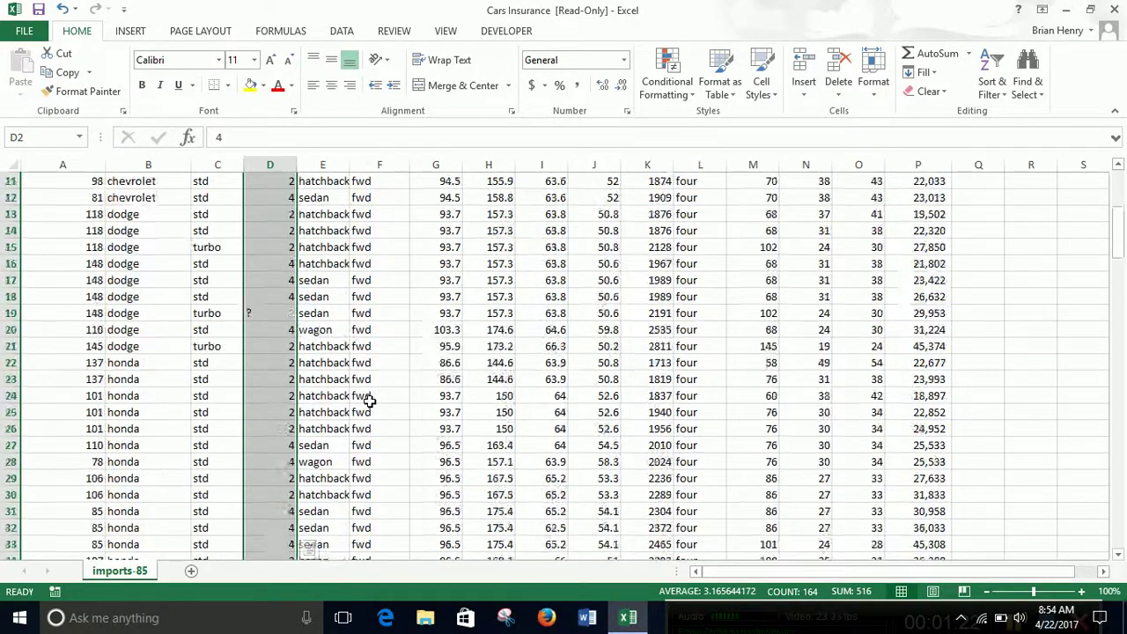
click(269, 461)
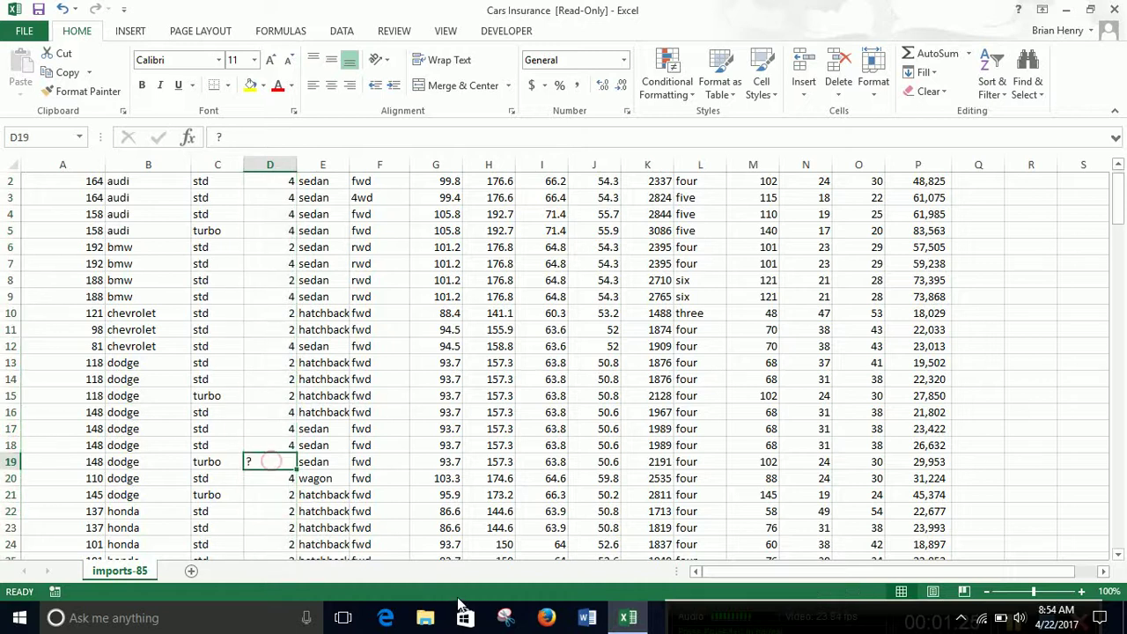
scroll(264, 467, down, 1)
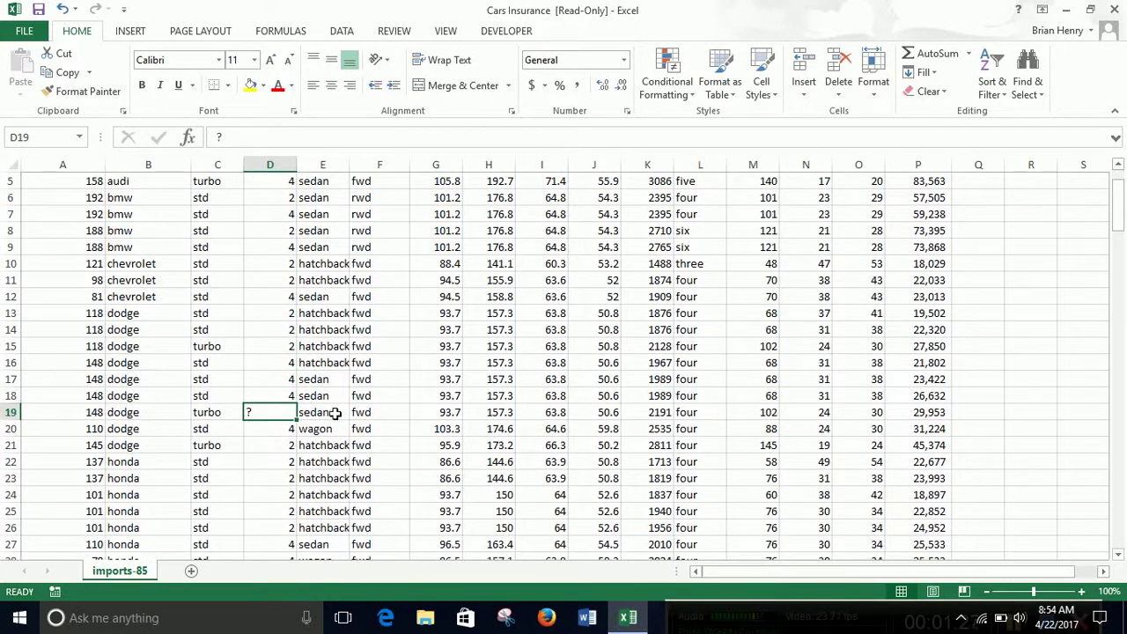
click(11, 412)
right_click(10, 412)
click(48, 300)
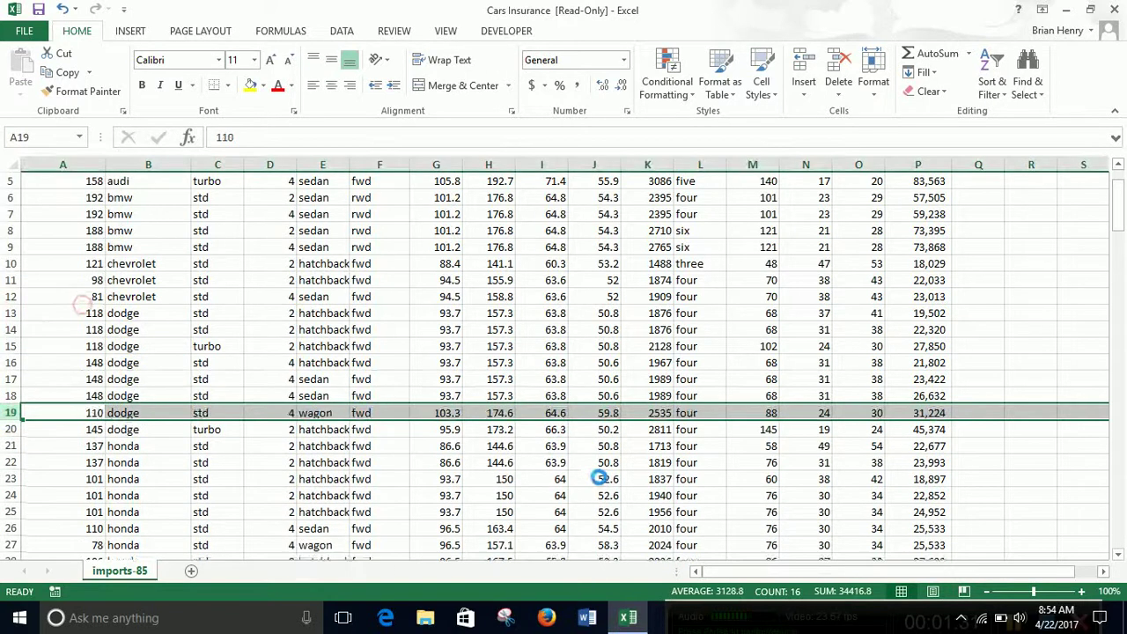
click(445, 331)
scroll(557, 398, up, 2)
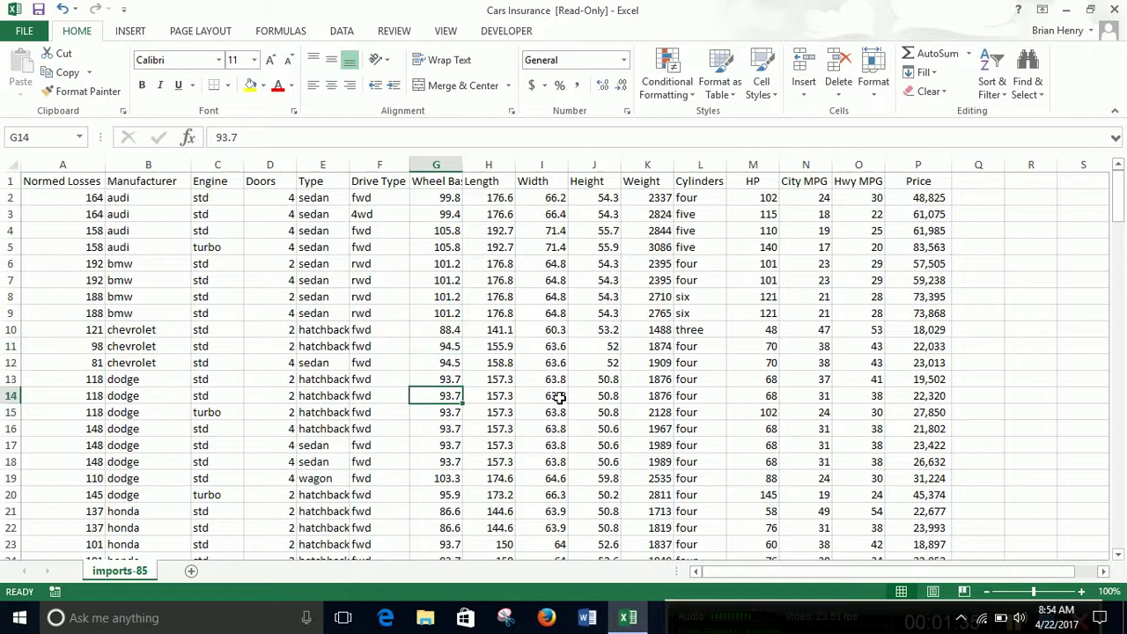
Select the Cylinders values in column L and replace every 'three' with 3.
click(699, 197)
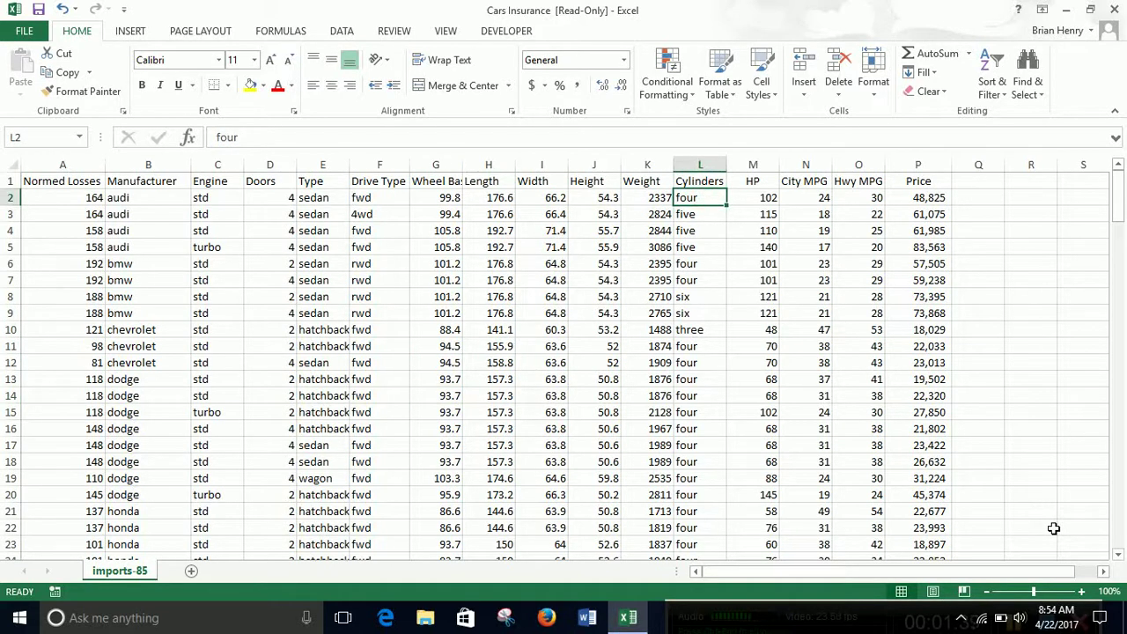
scroll(1054, 528, down, 20)
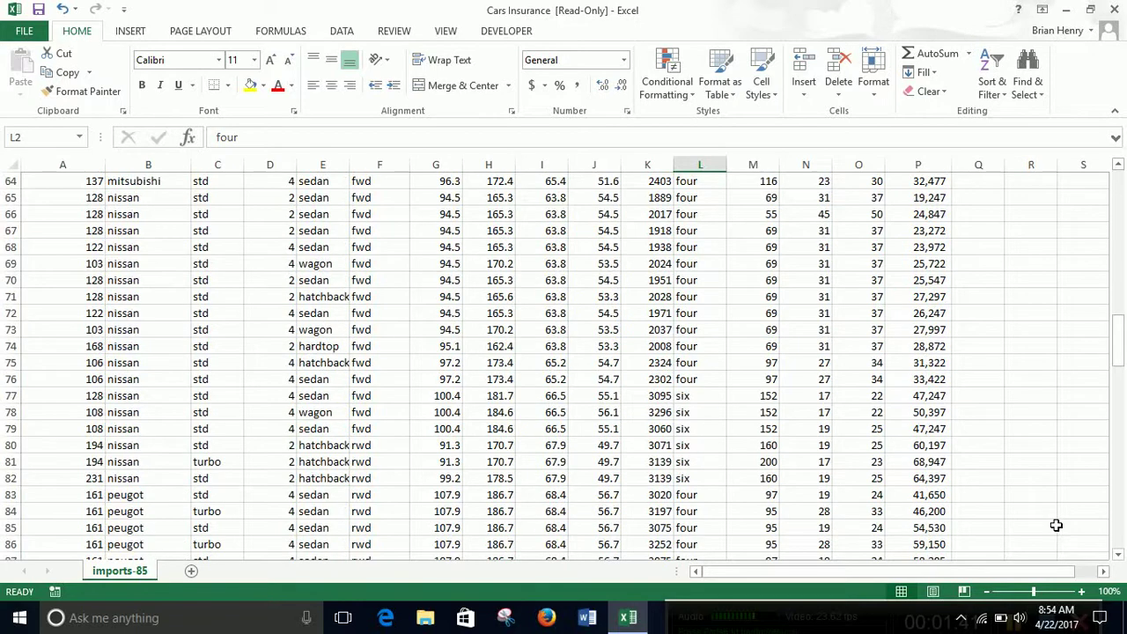
scroll(1055, 525, down, 14)
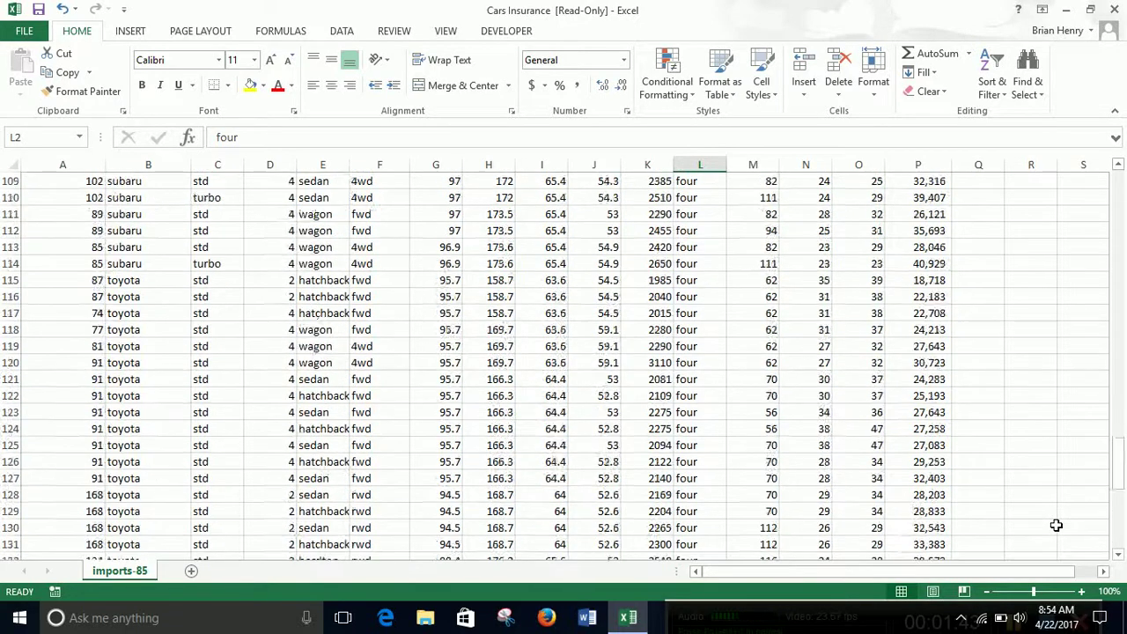
scroll(1055, 526, up, 11)
scroll(1055, 527, up, 20)
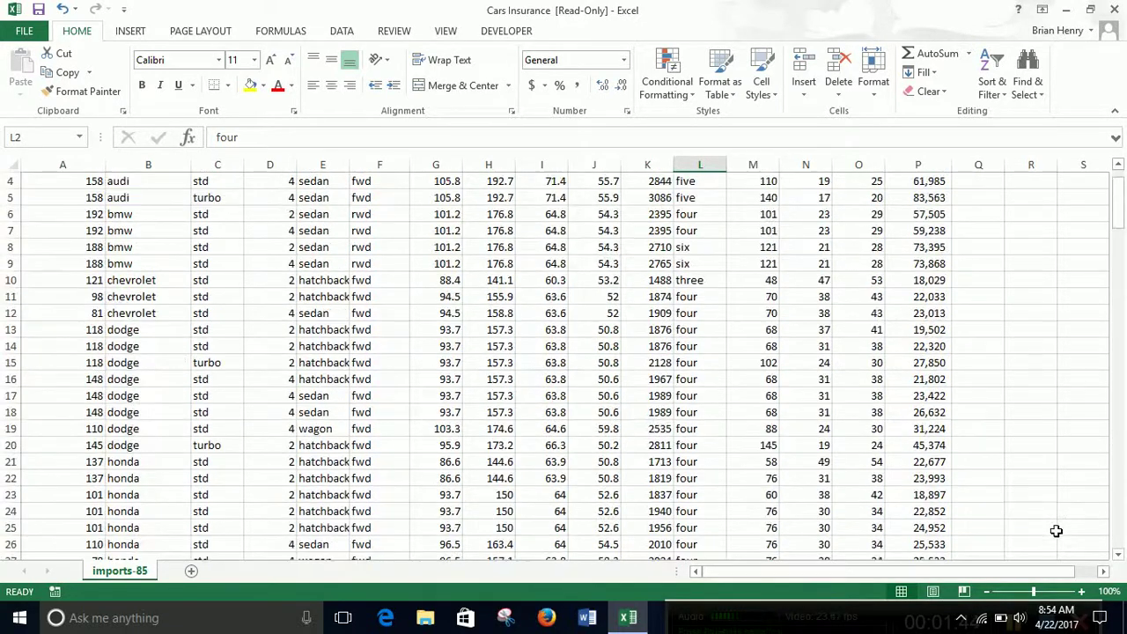
key(ctrl+shift+Down)
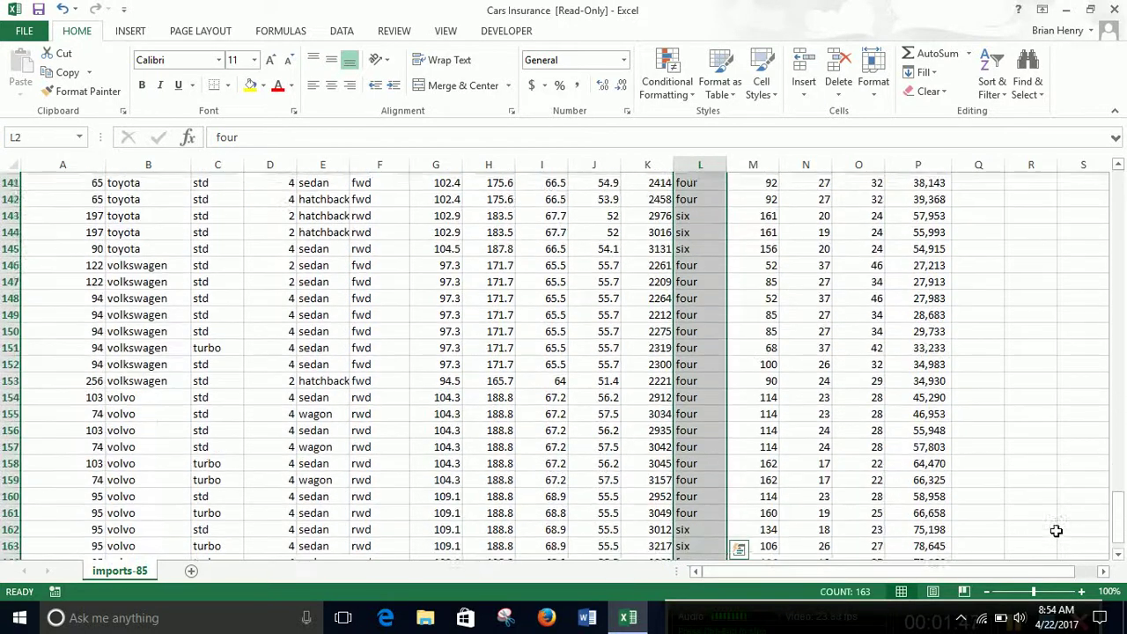
key(ctrl+f)
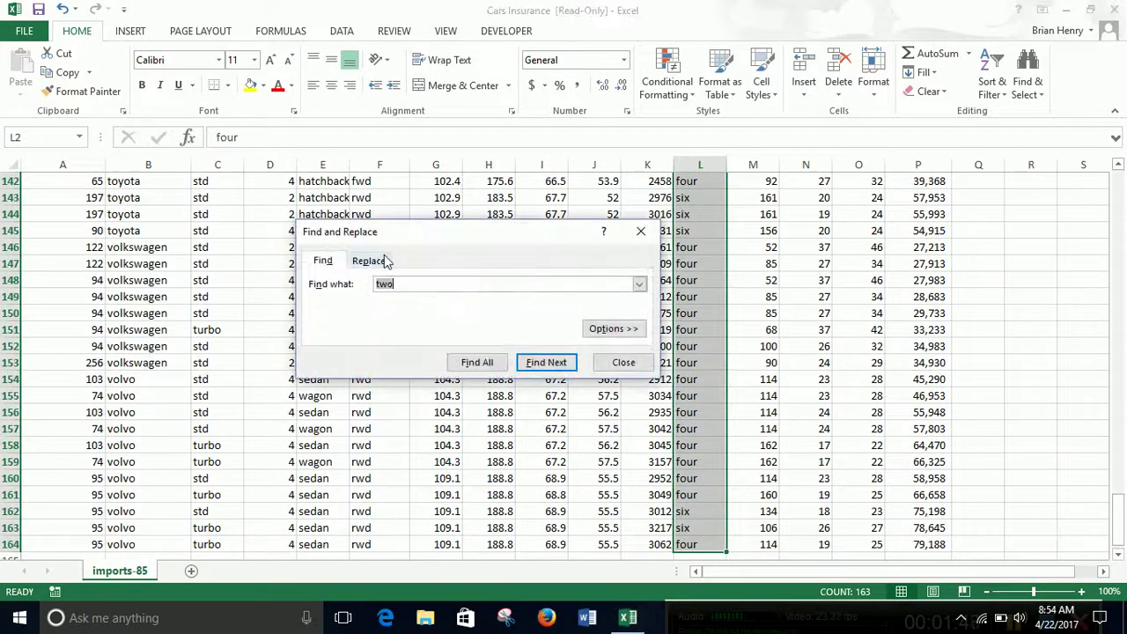
click(379, 260)
click(402, 283)
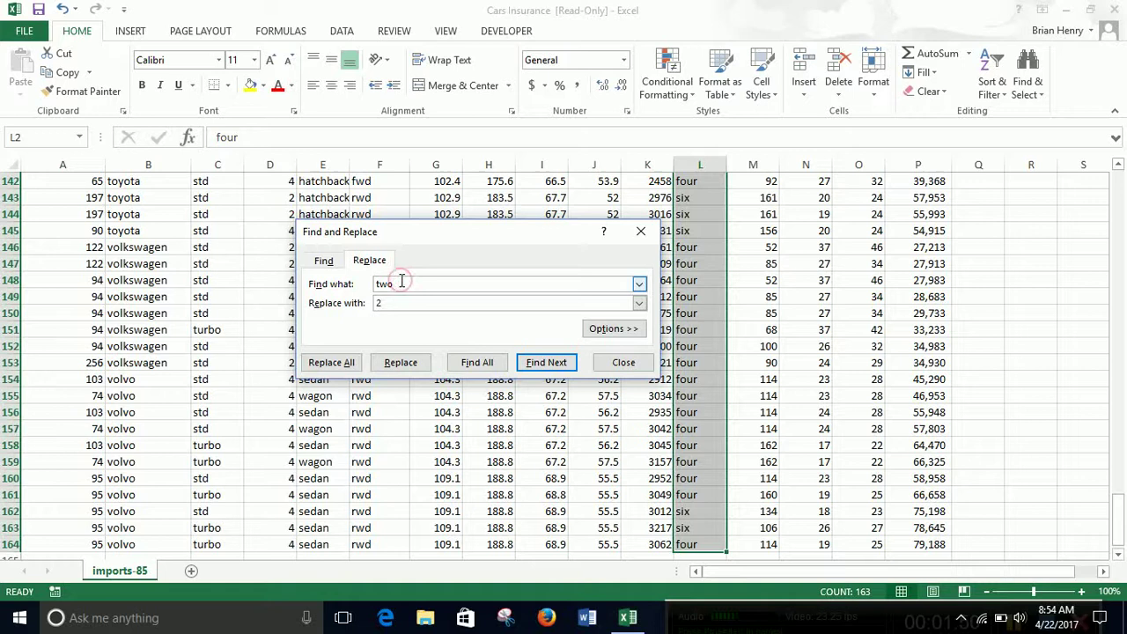
key(BackSpace)
key(BackSpace)
key(BackSpace)
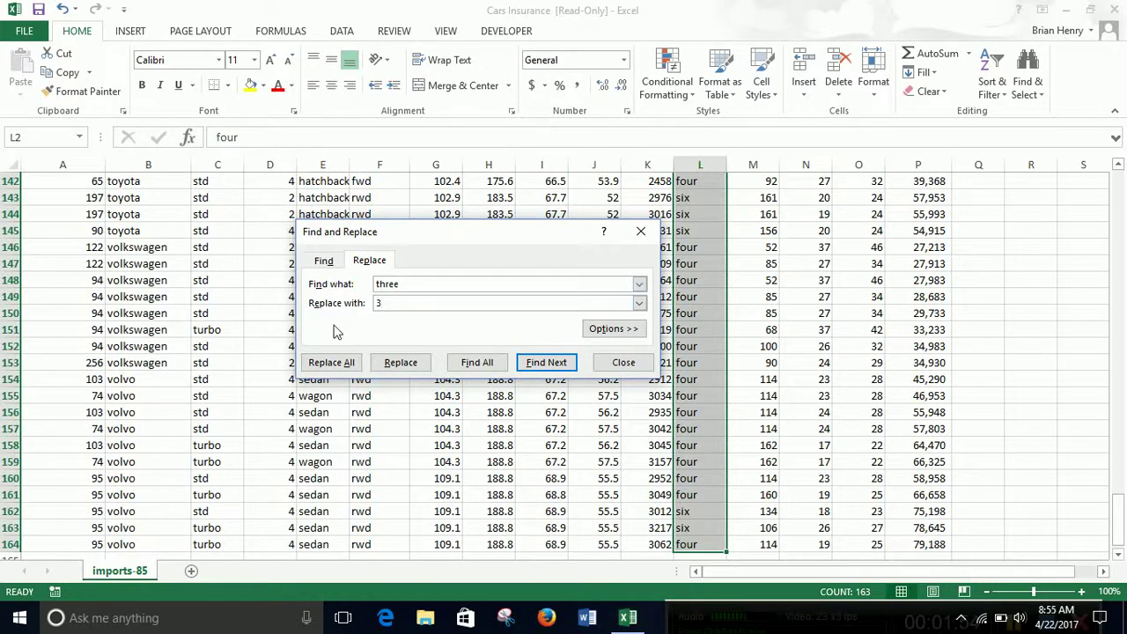
click(326, 362)
click(565, 349)
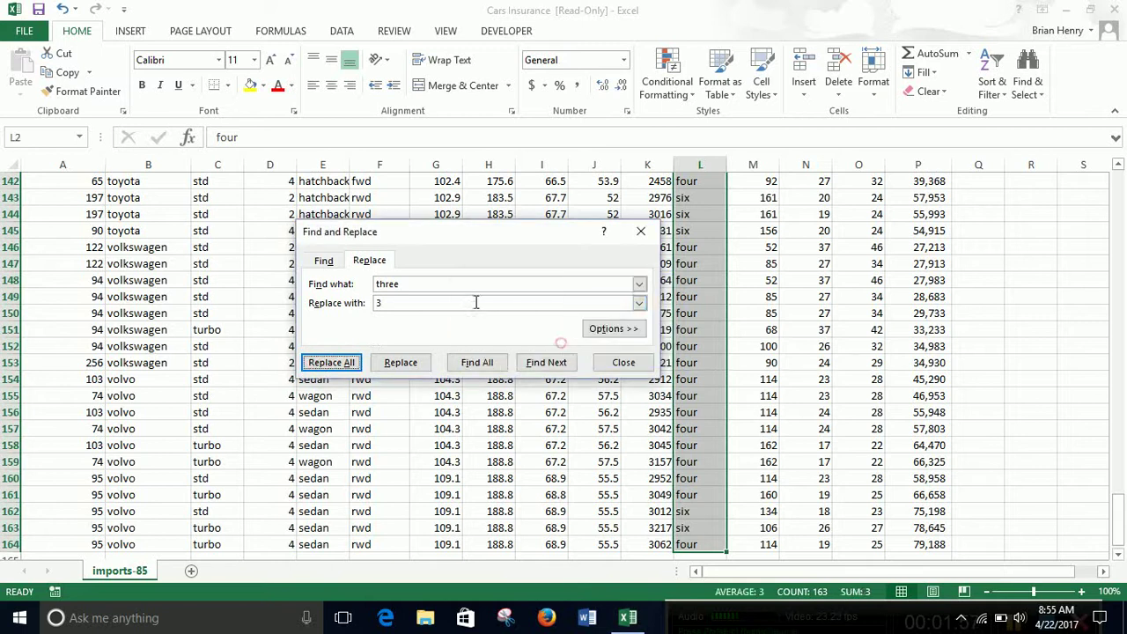
Replace 'four', 'five' and 'six' in column L with 4, 5 and 6.
double_click(387, 284)
text(four)
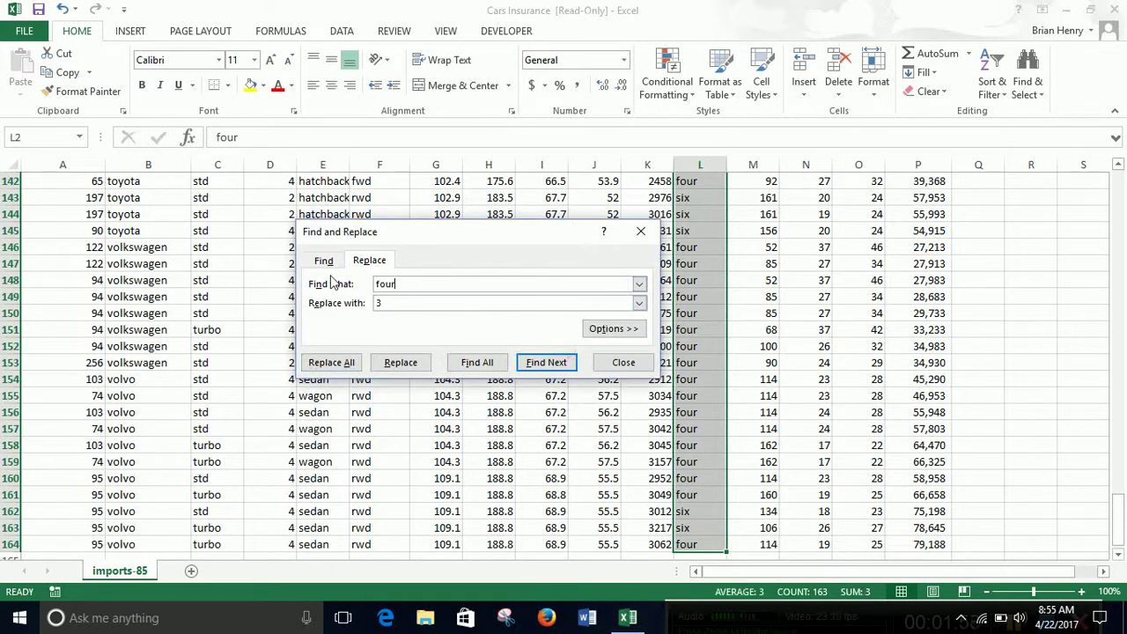
click(331, 361)
click(583, 351)
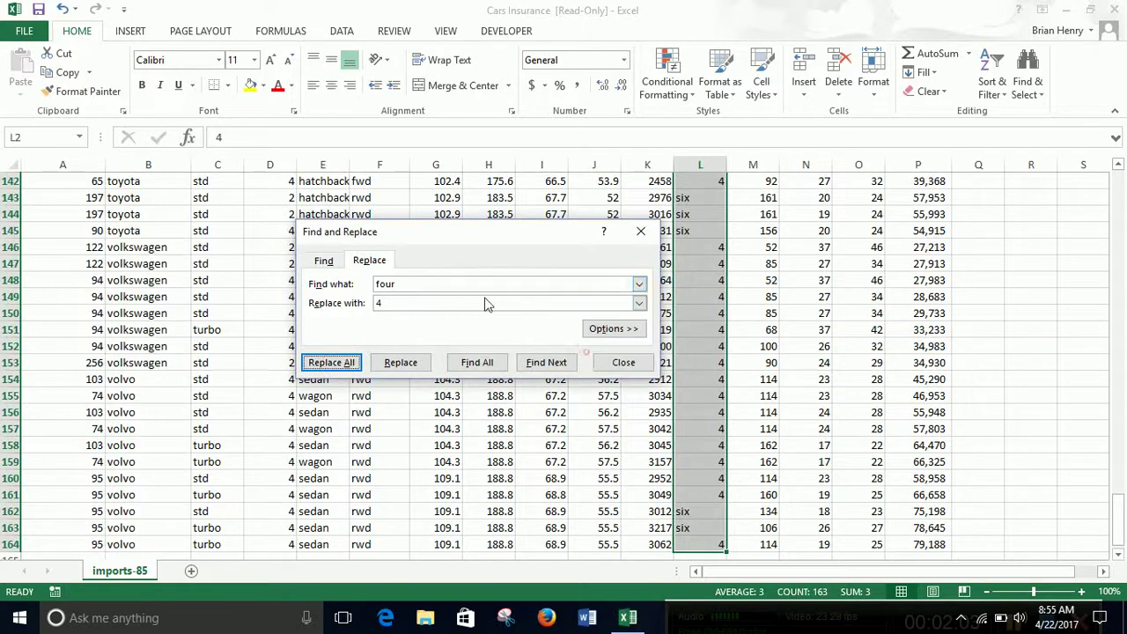
double_click(387, 284)
text(five)
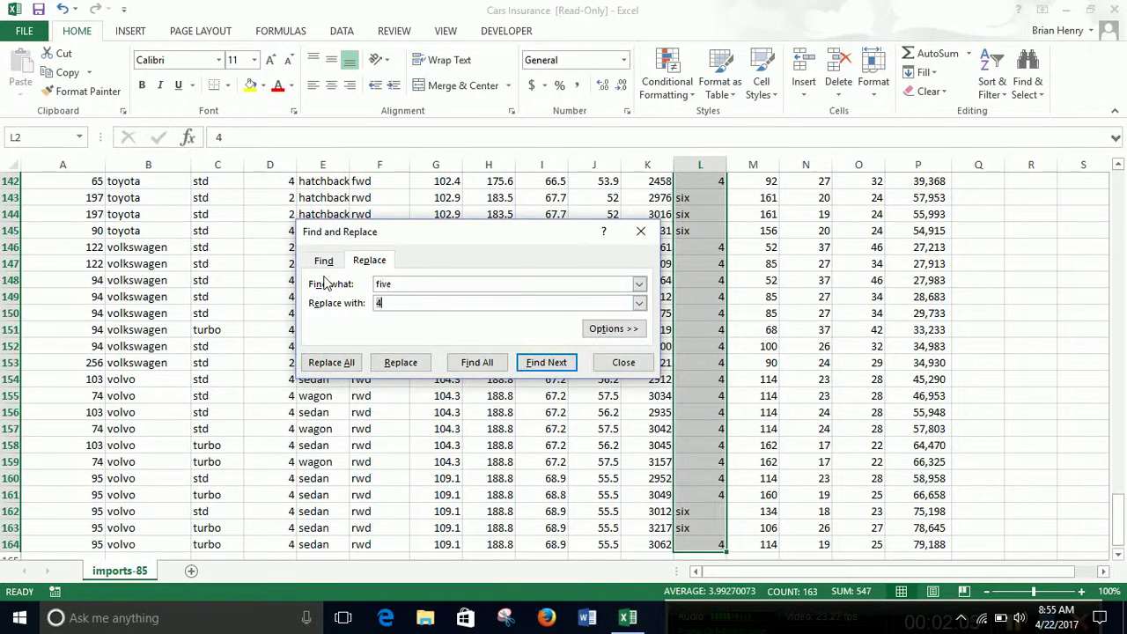
click(331, 362)
click(553, 352)
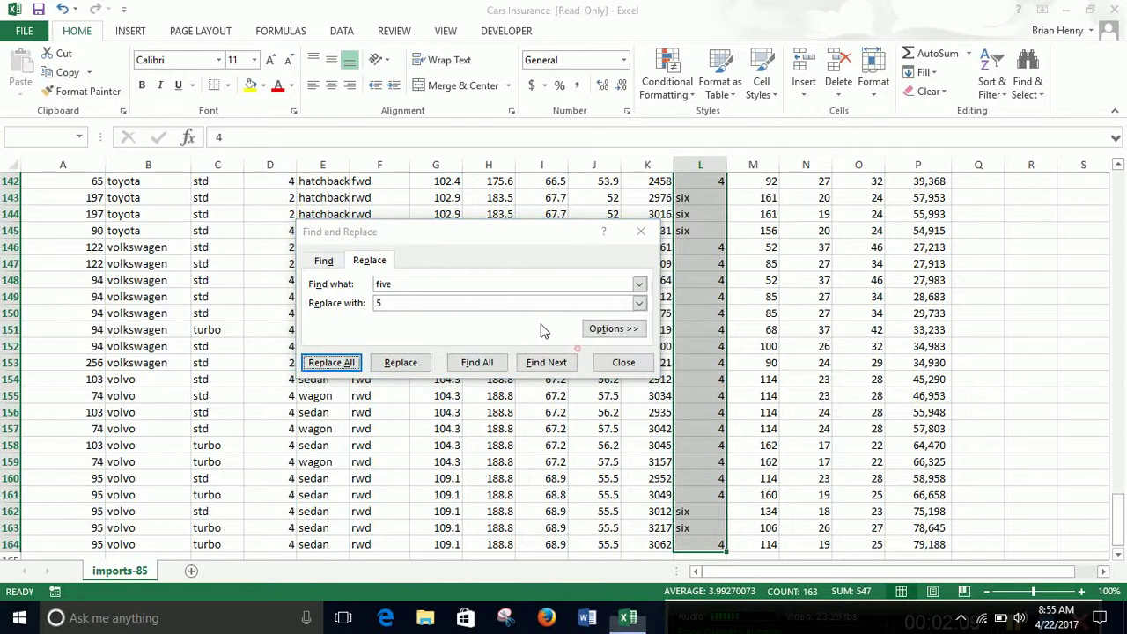
double_click(431, 282)
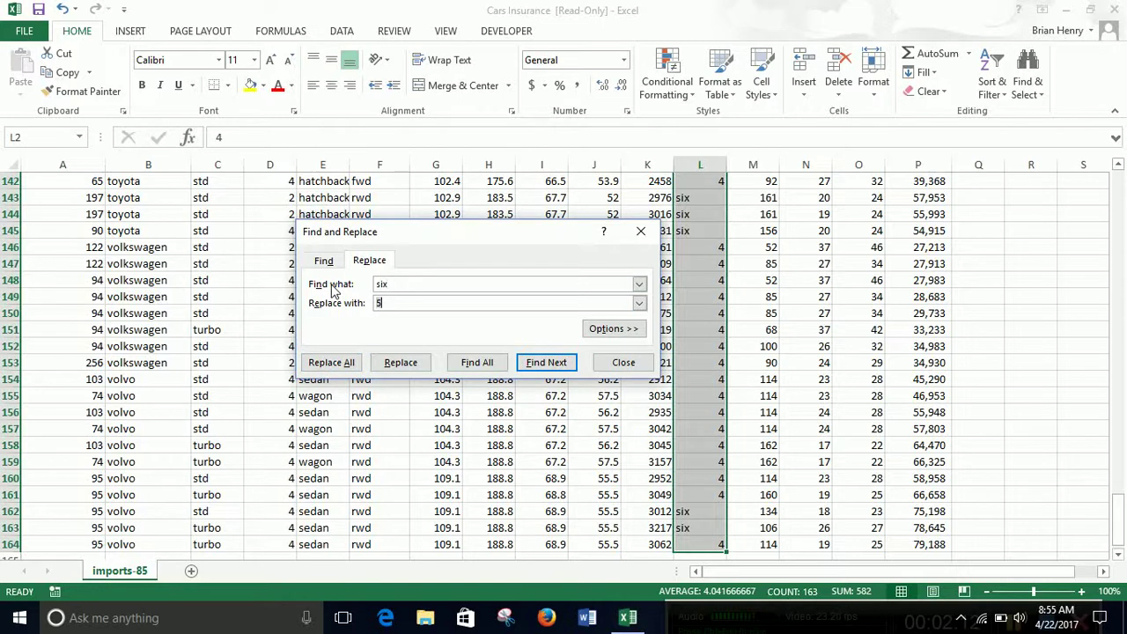
click(331, 362)
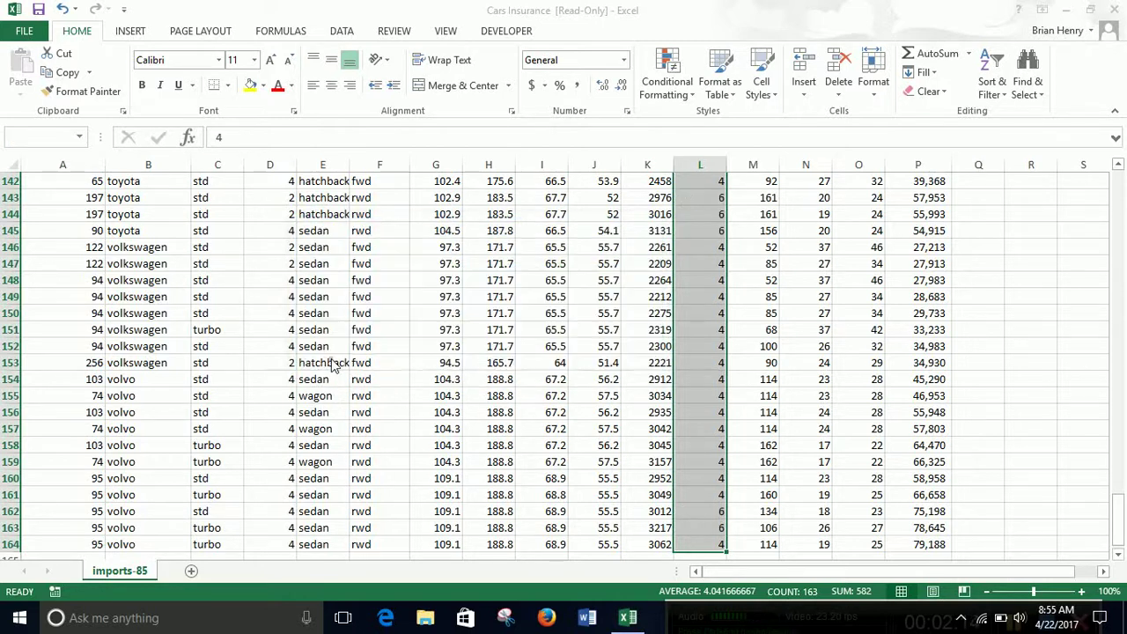
click(574, 350)
click(621, 361)
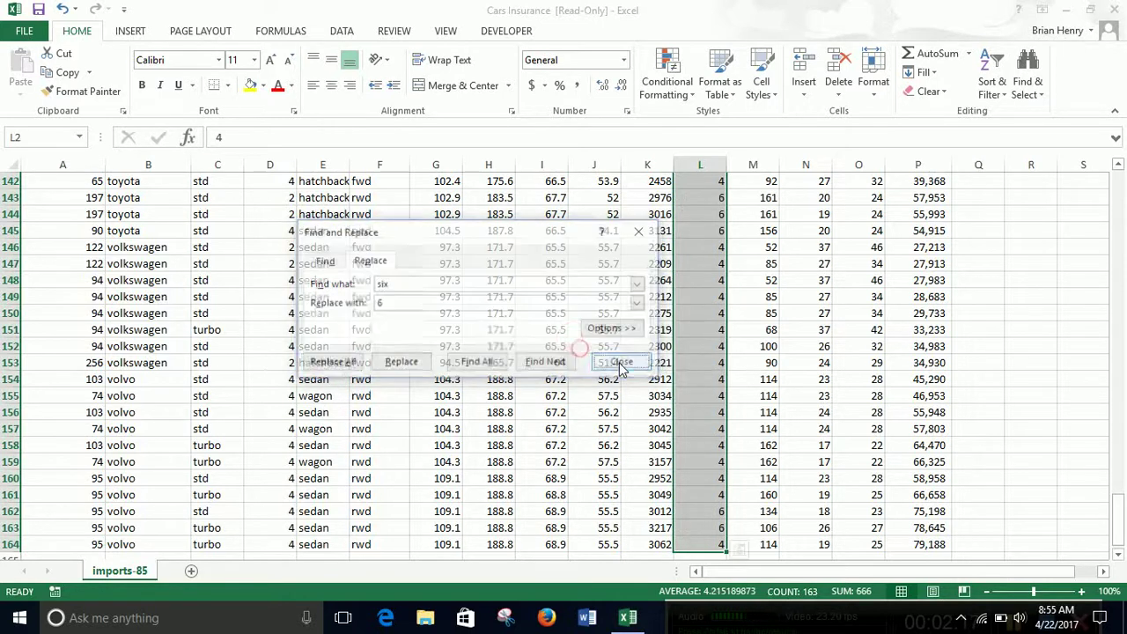
Replace every 'two' in the Cylinders column with 2.
scroll(683, 306, up, 20)
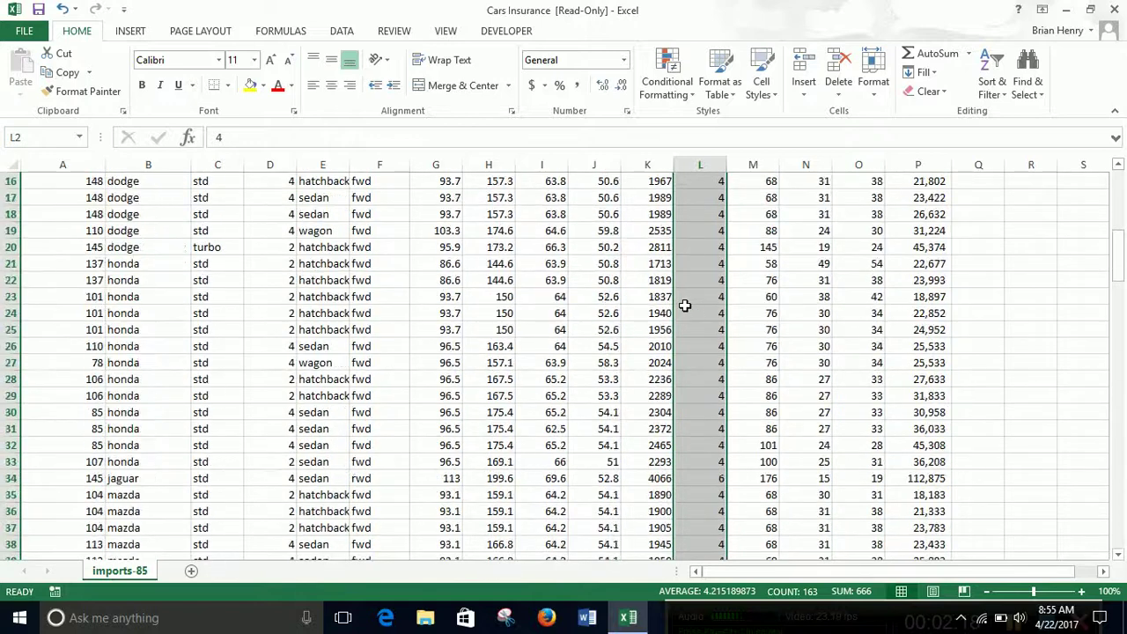
scroll(684, 306, up, 1)
scroll(684, 305, down, 10)
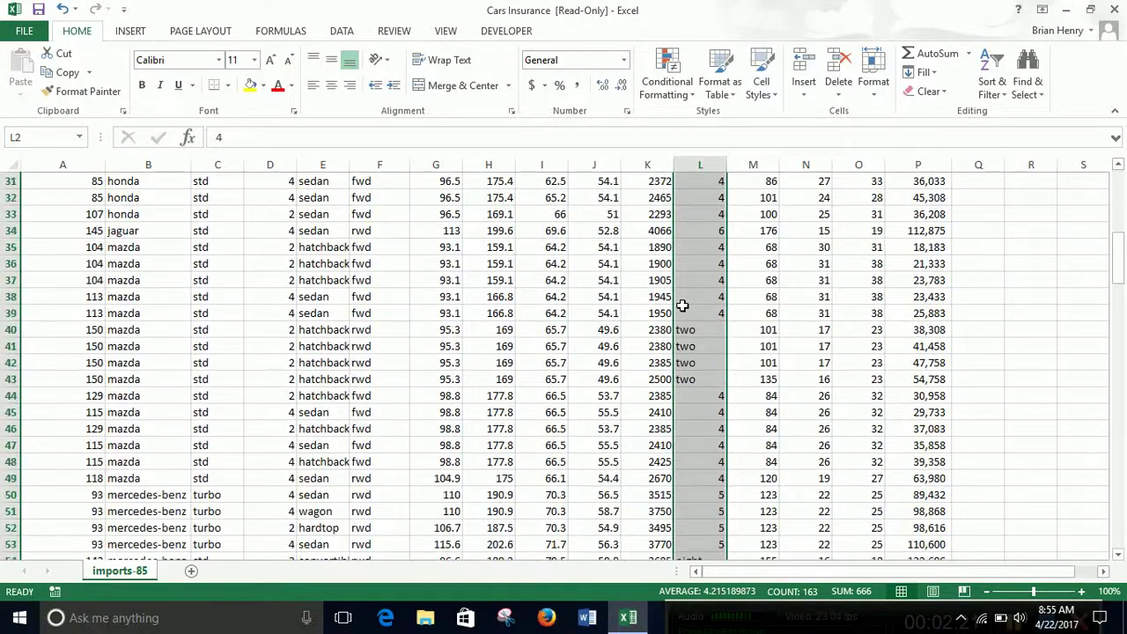
scroll(682, 310, down, 20)
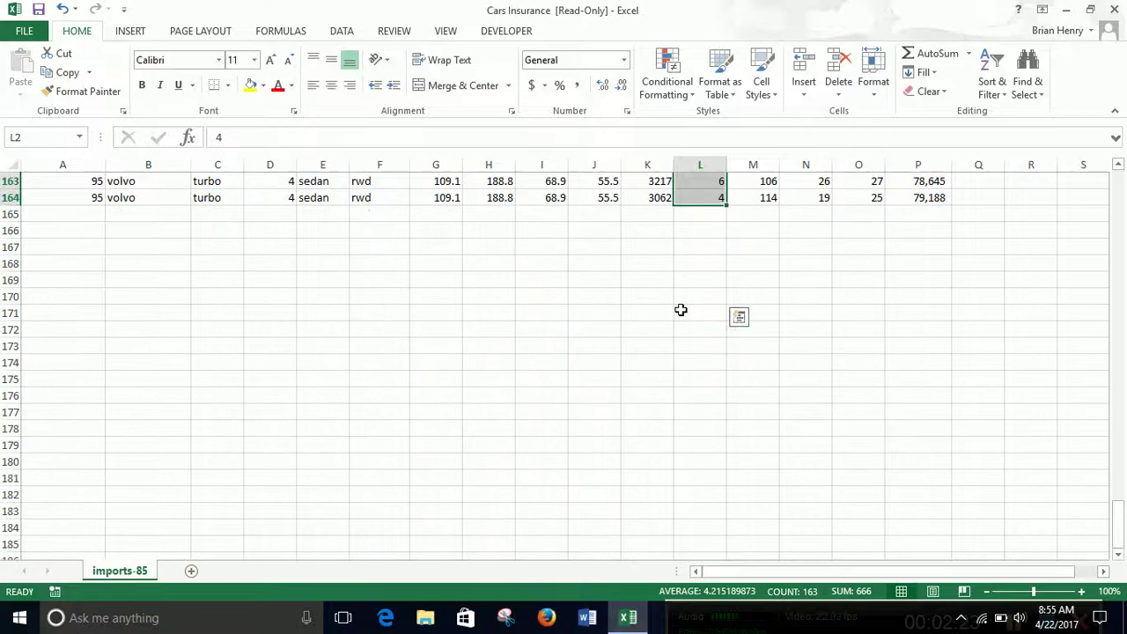
scroll(679, 310, up, 7)
scroll(679, 310, up, 20)
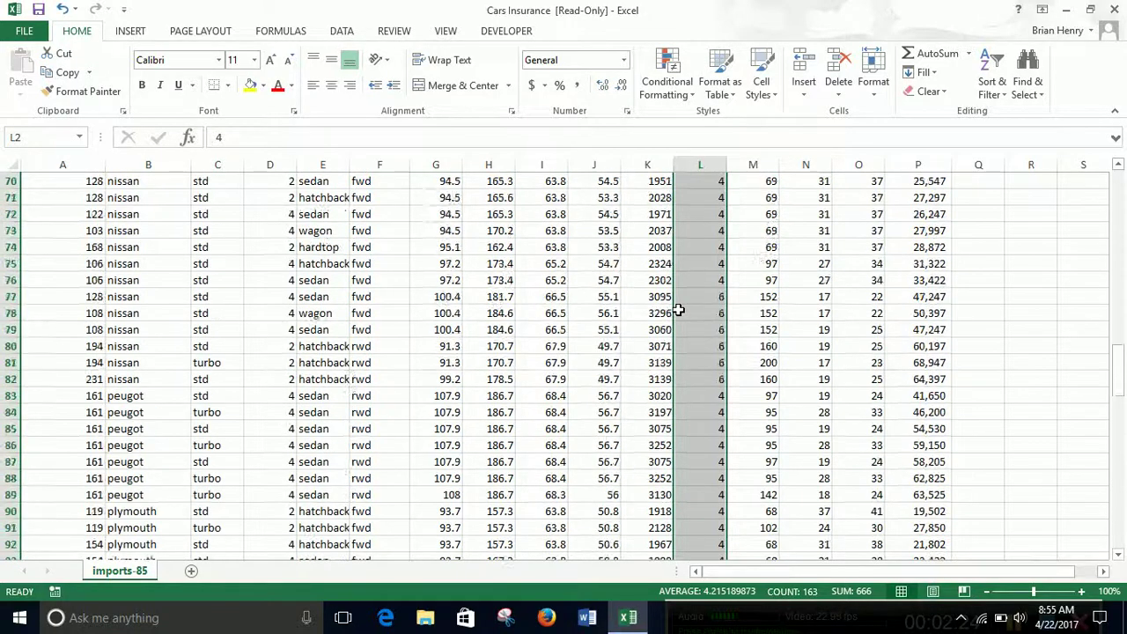
scroll(677, 309, up, 6)
scroll(677, 310, down, 2)
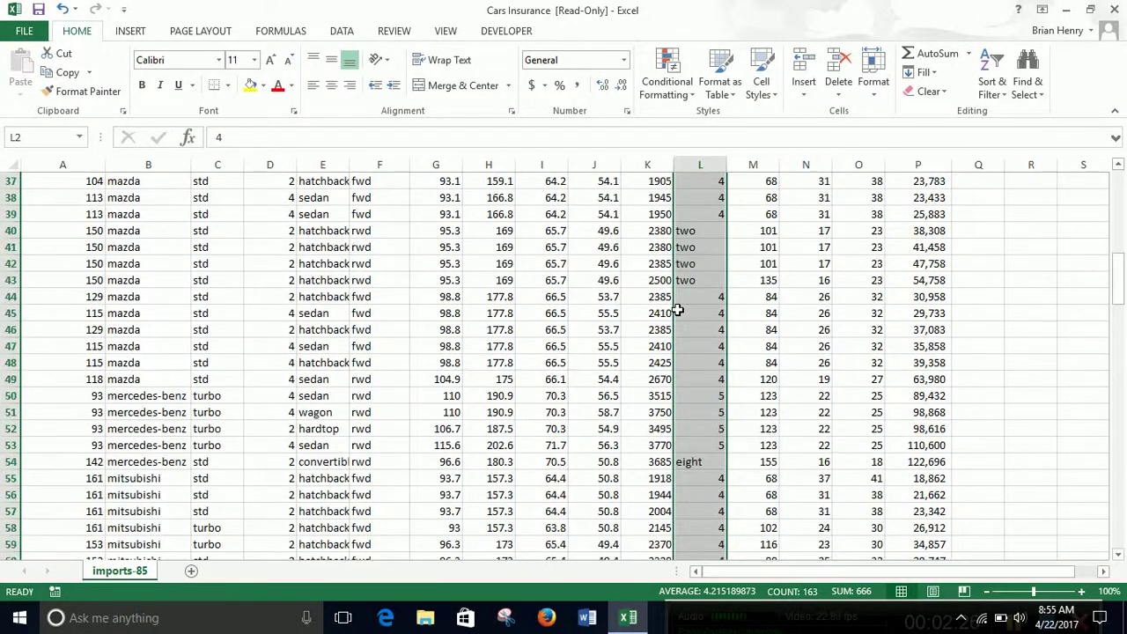
key(ctrl+f)
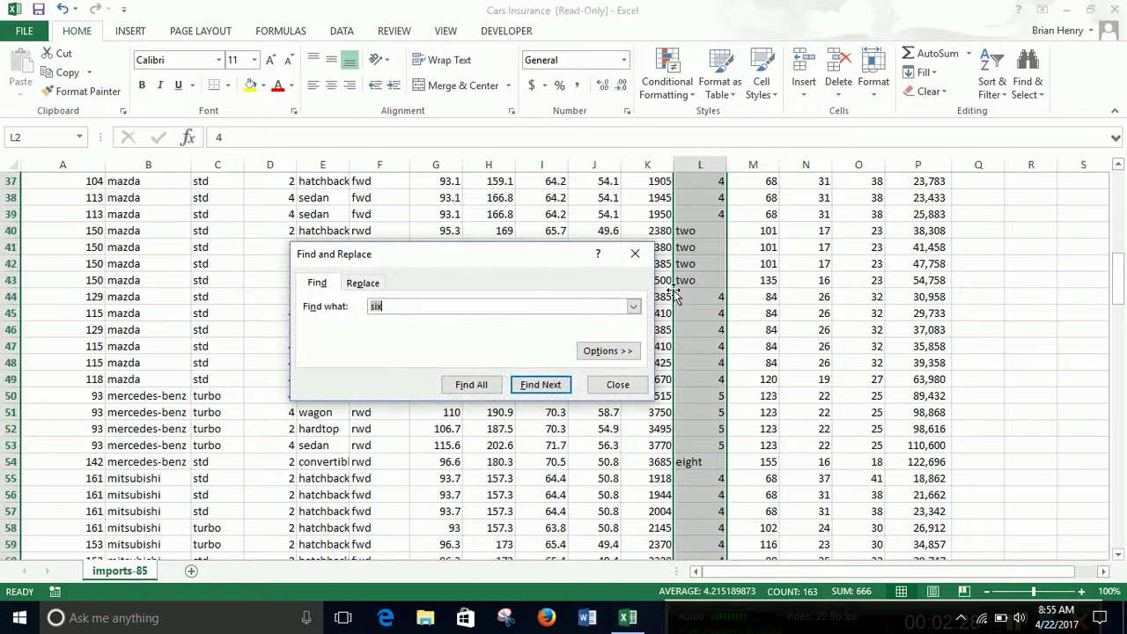
click(364, 282)
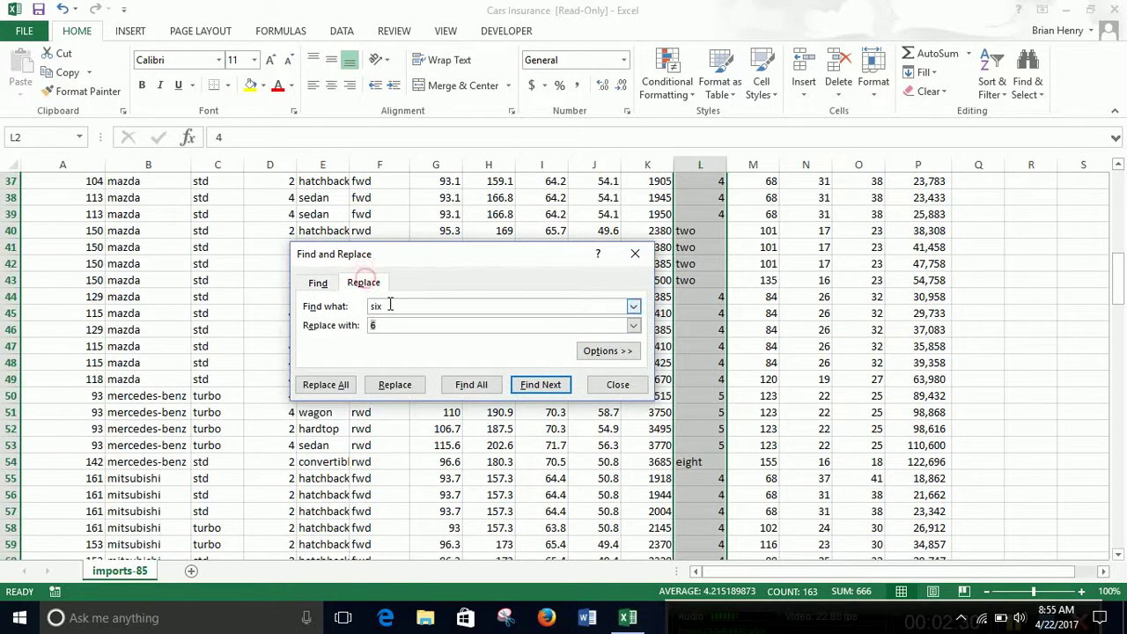
double_click(390, 306)
text(two)
key(Tab)
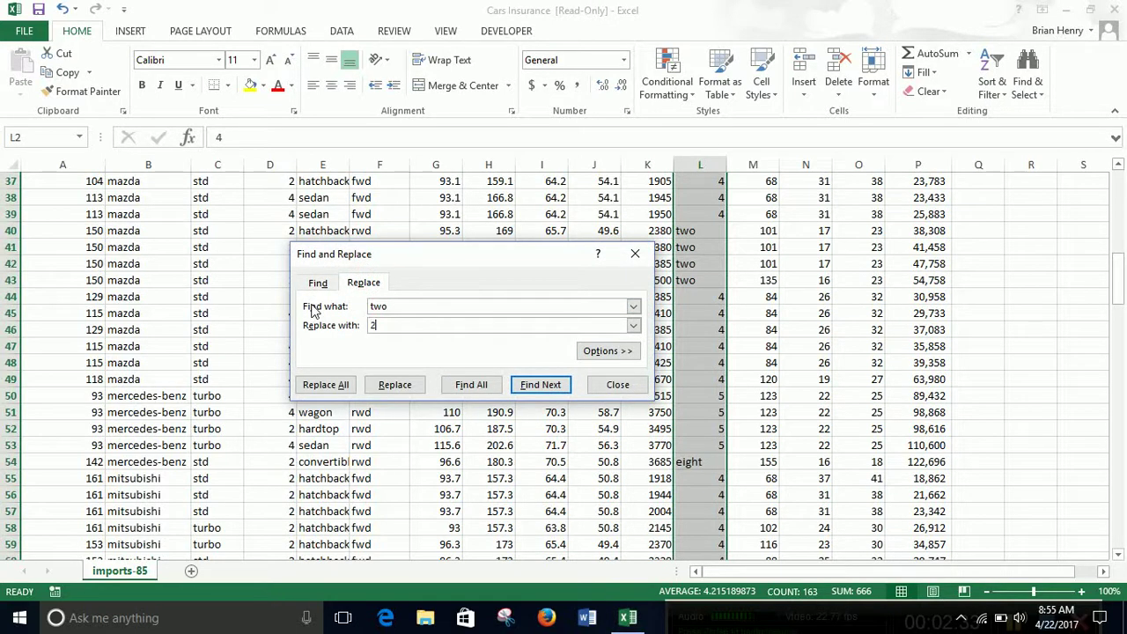
text(2)
click(321, 385)
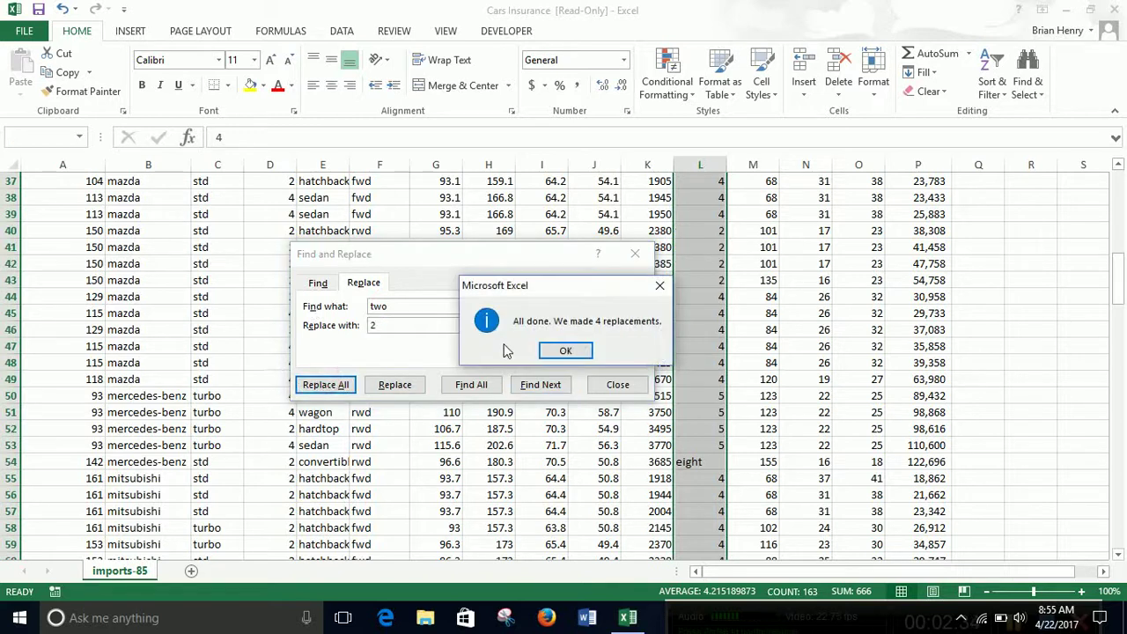
click(546, 351)
Replace the single 'eight' with 8 and close Find and Replace.
double_click(390, 306)
text(e)
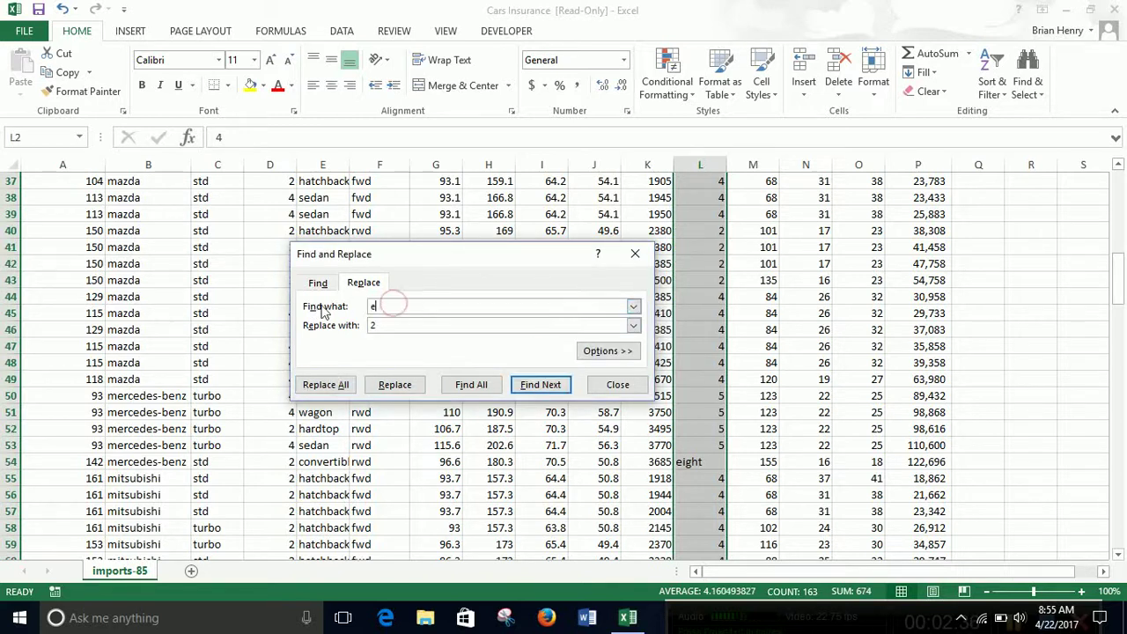
text(ight)
text(8)
click(322, 385)
click(565, 350)
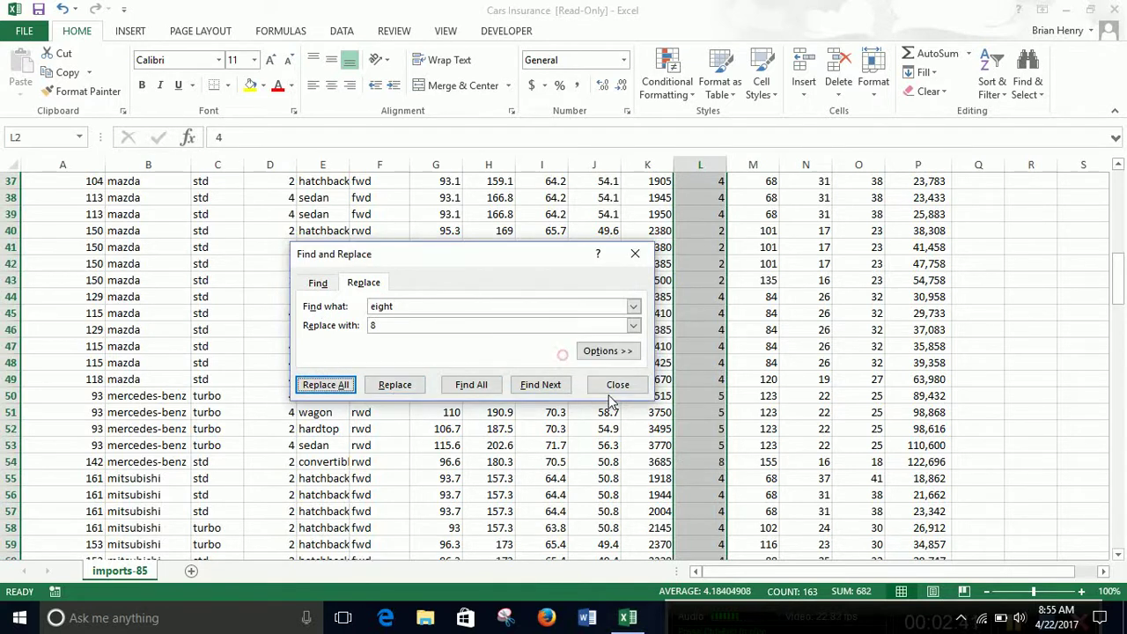
click(617, 384)
scroll(616, 385, up, 12)
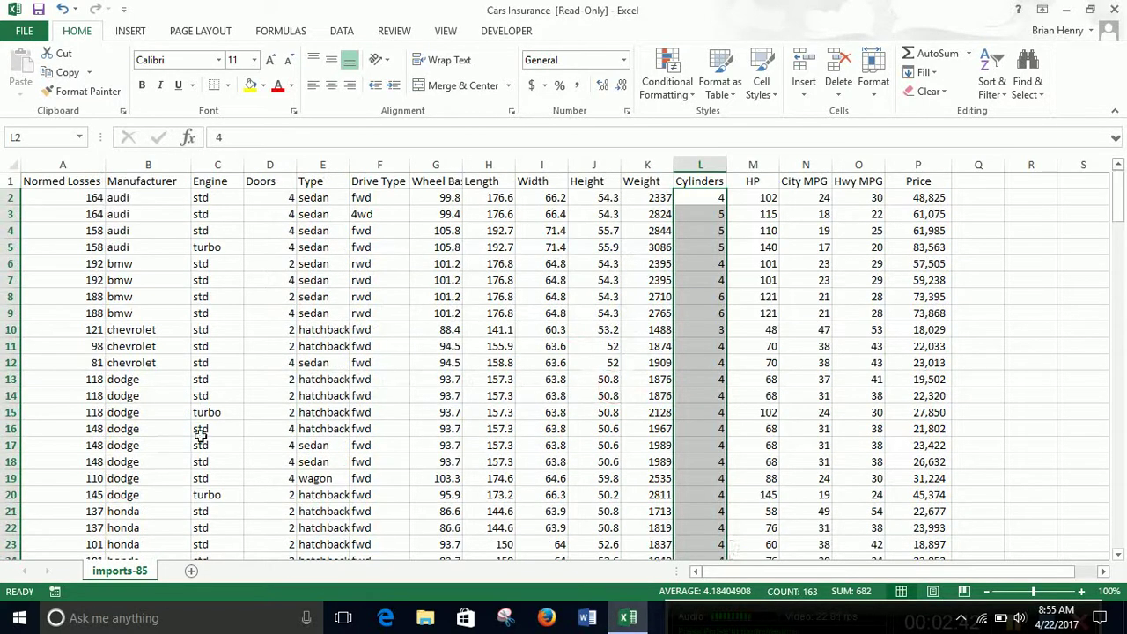
Add a blank Sheet1, then delete the Manufacturer, Engine, Type and Drive Type columns.
click(192, 573)
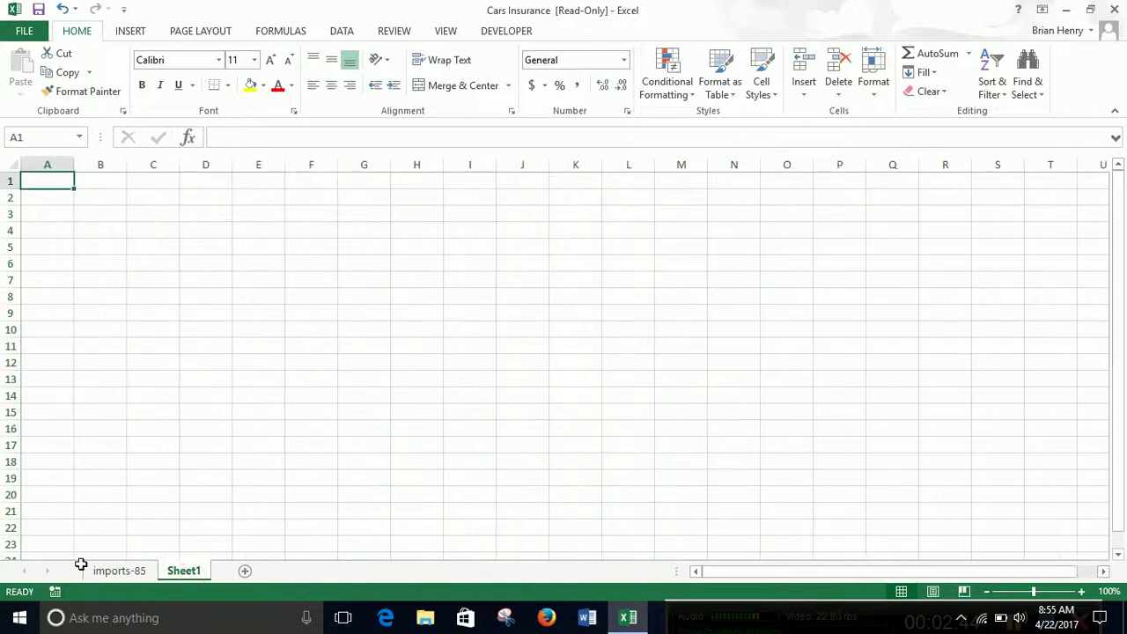
click(112, 575)
click(155, 166)
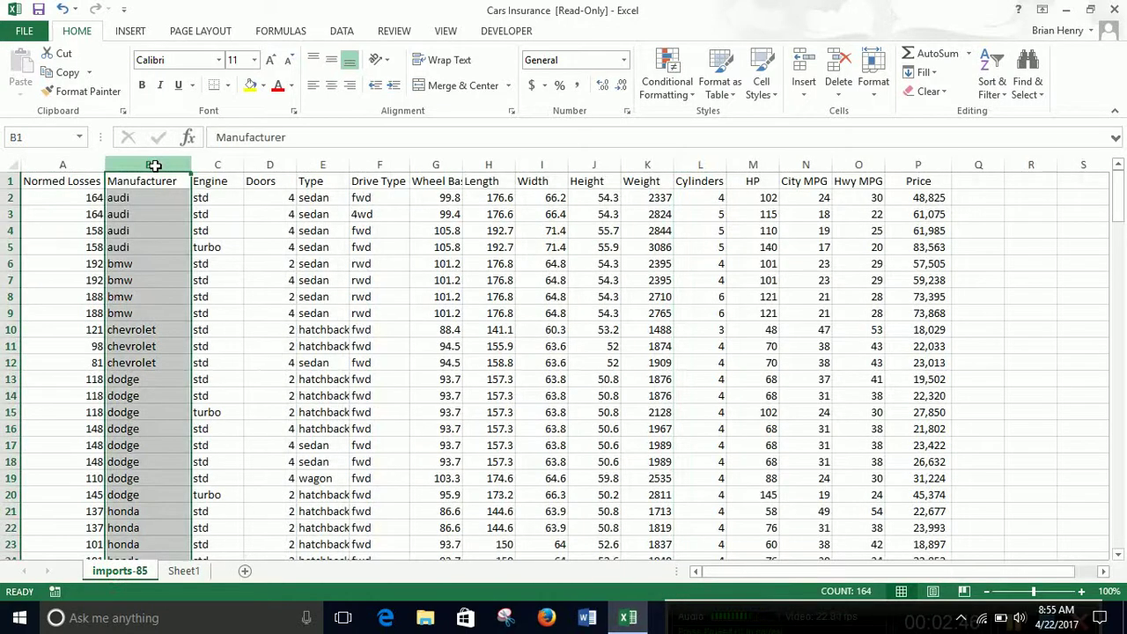
ctrl+click(215, 167)
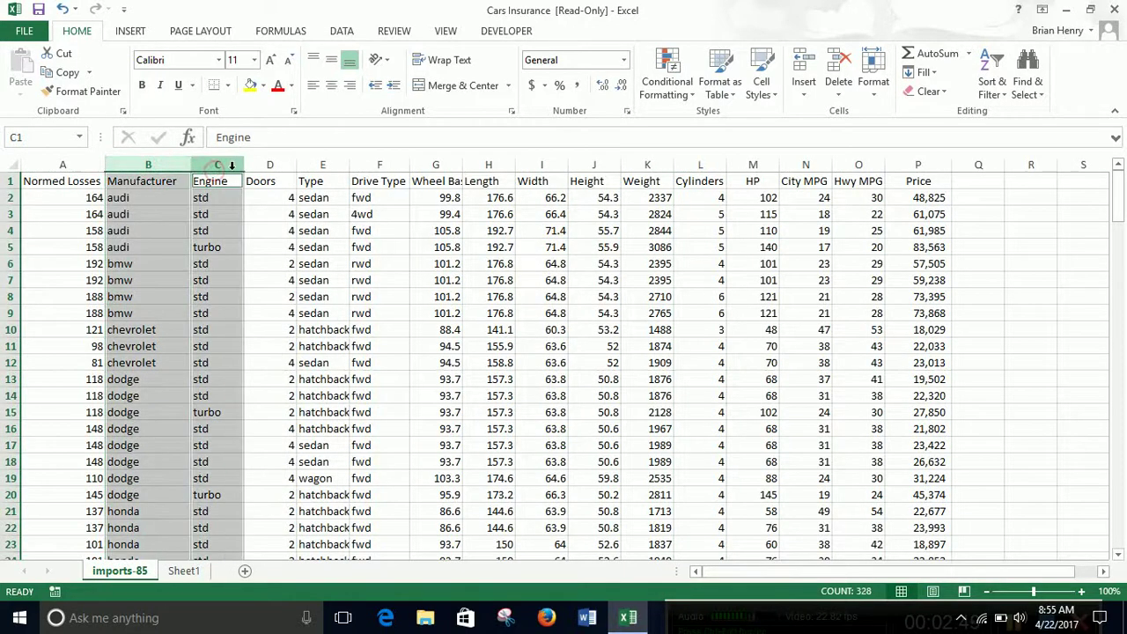
drag(322, 166, 357, 163)
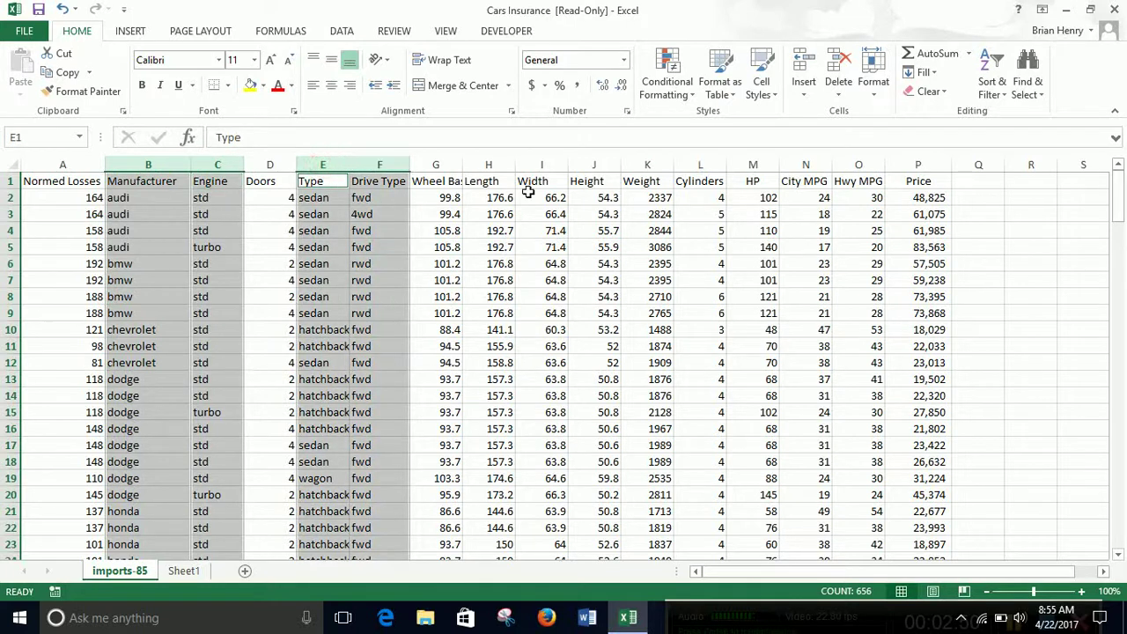
right_click(384, 165)
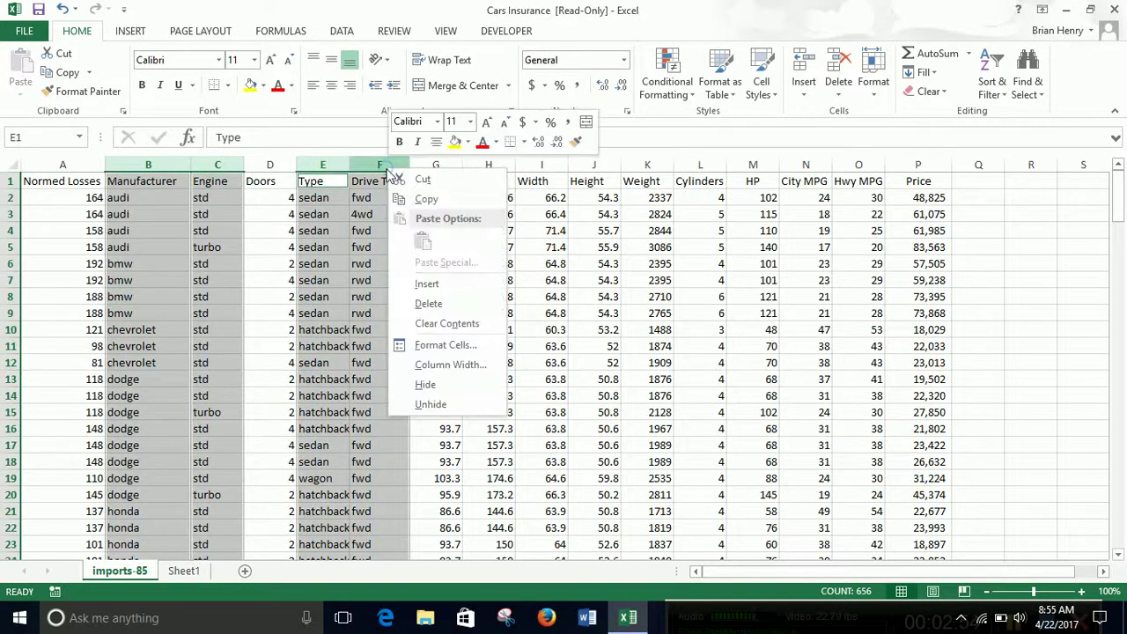
click(428, 303)
click(442, 281)
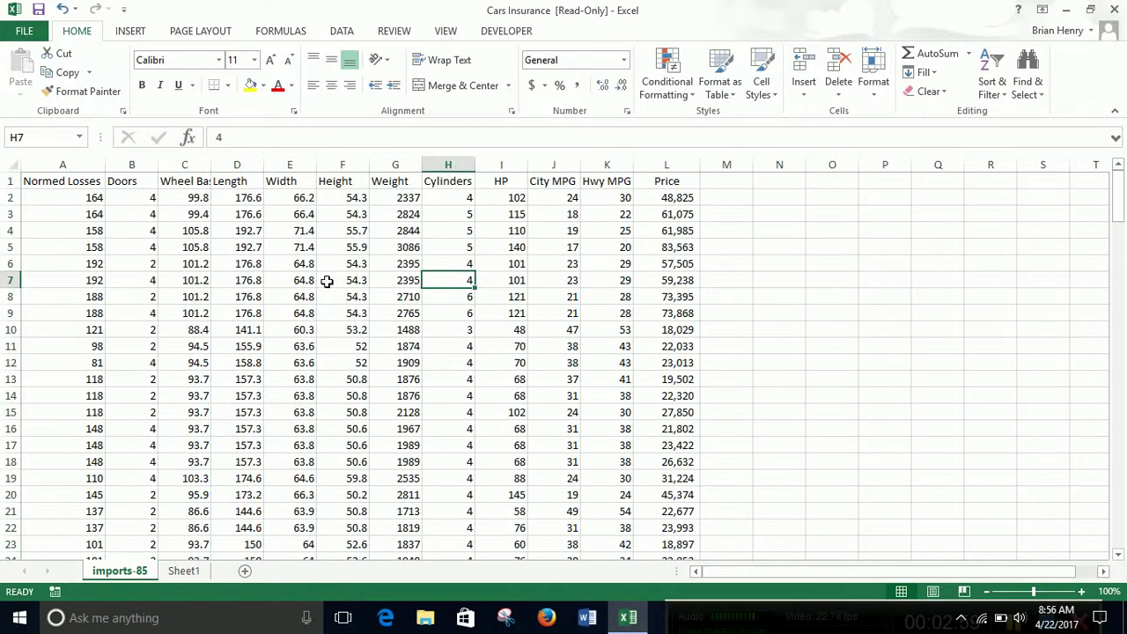
Select the Normed Losses, Doors, Wheel Base and City MPG data columns.
click(48, 185)
key(ctrl+shift+Down)
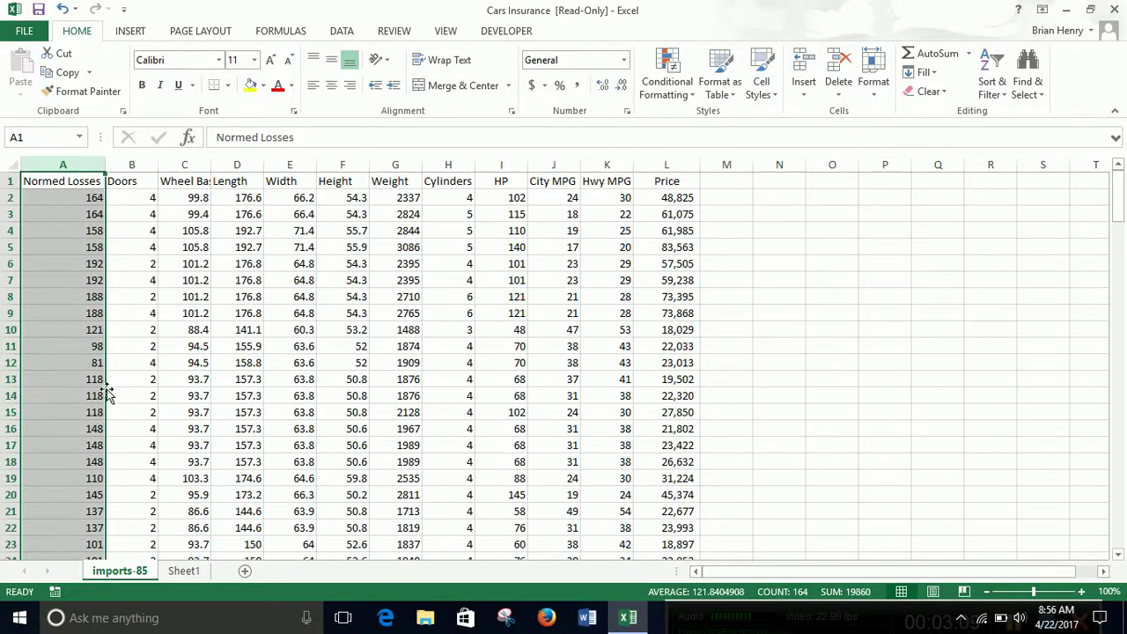
drag(98, 164, 189, 165)
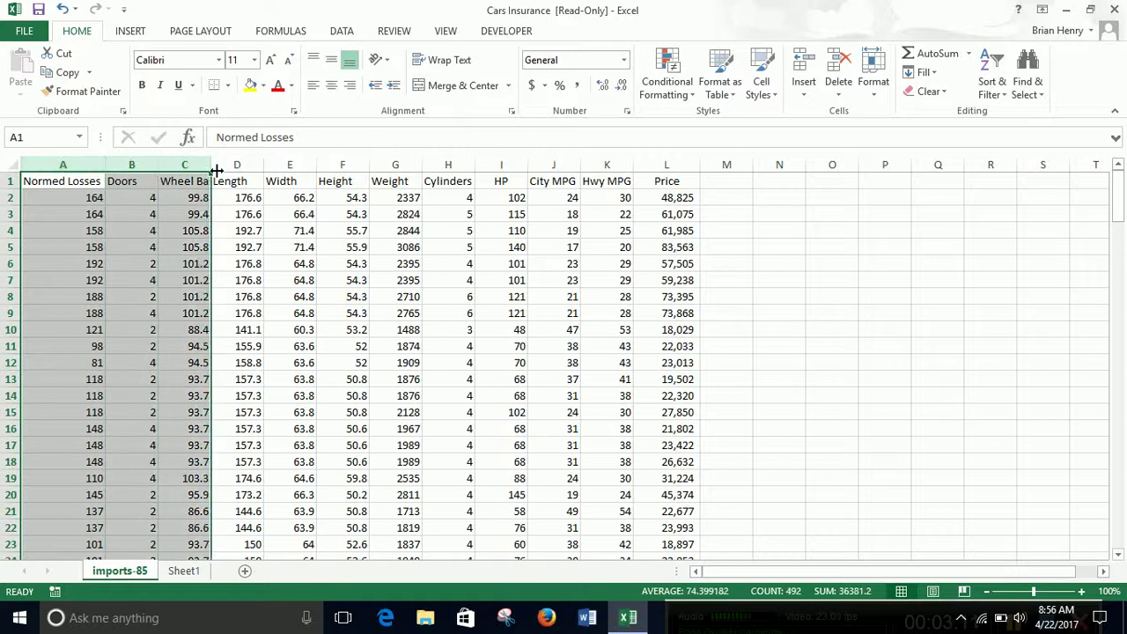
ctrl+click(552, 165)
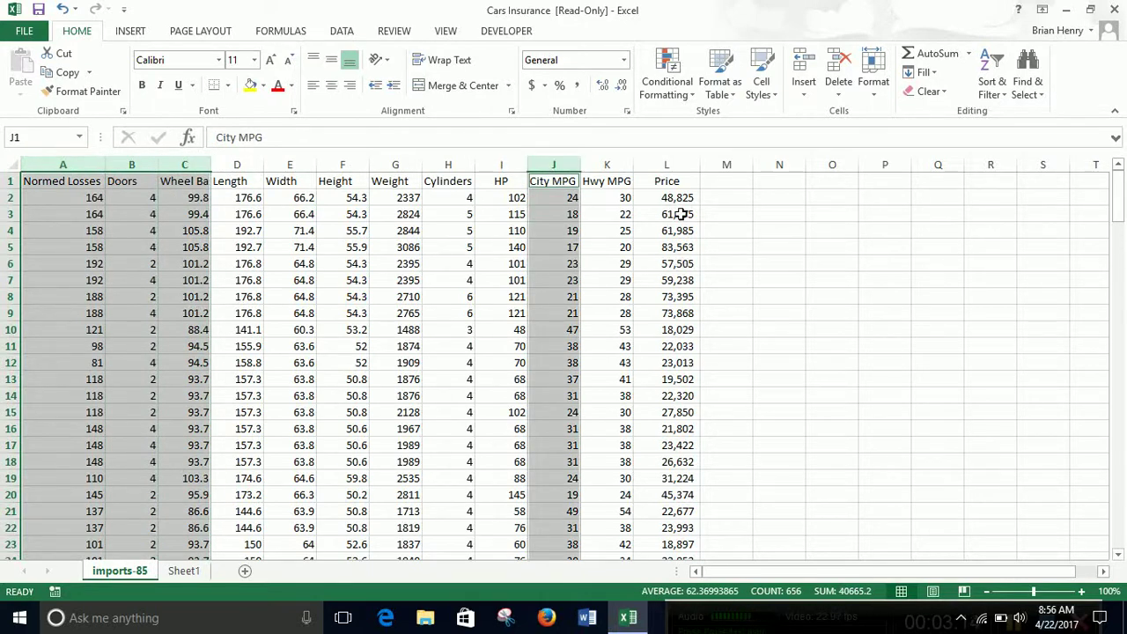
Copy the selected columns plus Price and paste them into the empty Sheet1.
ctrl+click(669, 164)
key(ctrl+c)
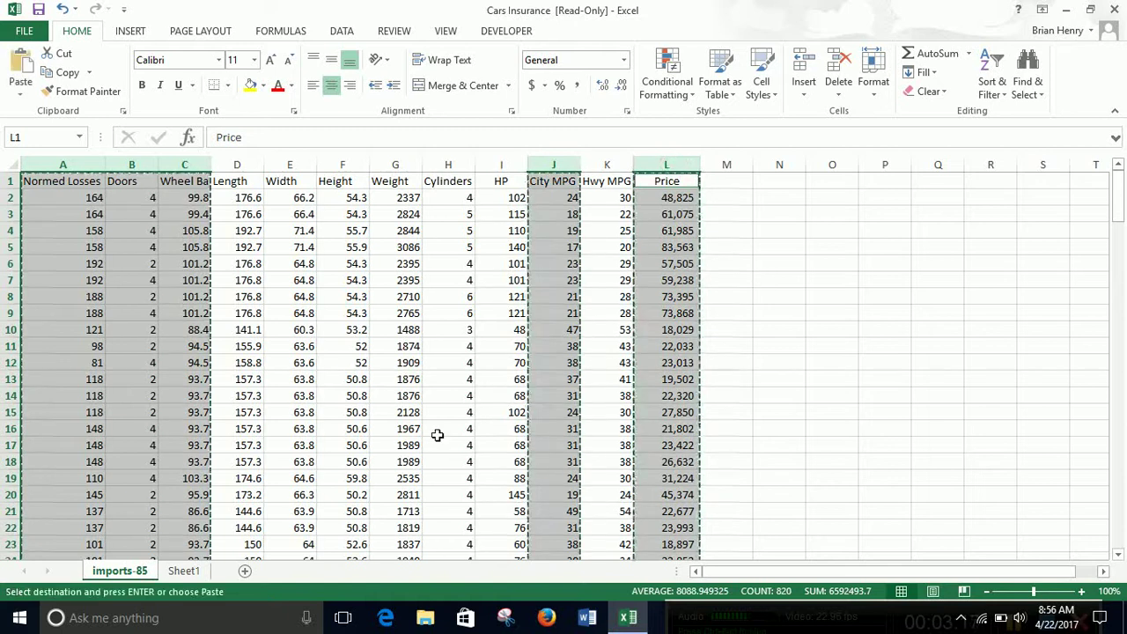
click(187, 569)
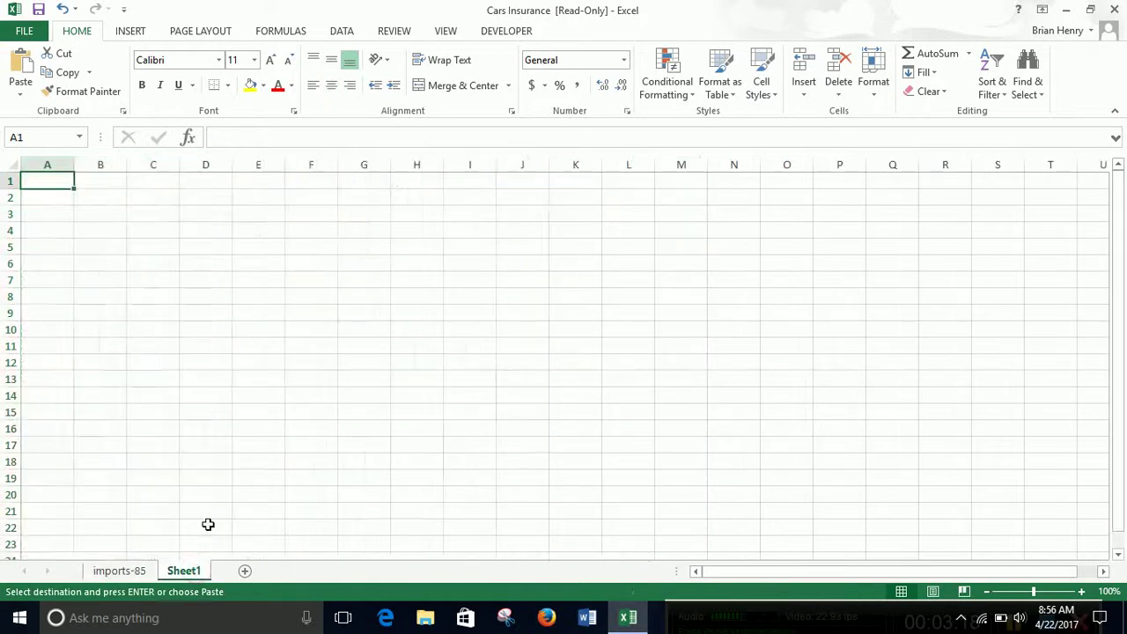
key(ctrl+v)
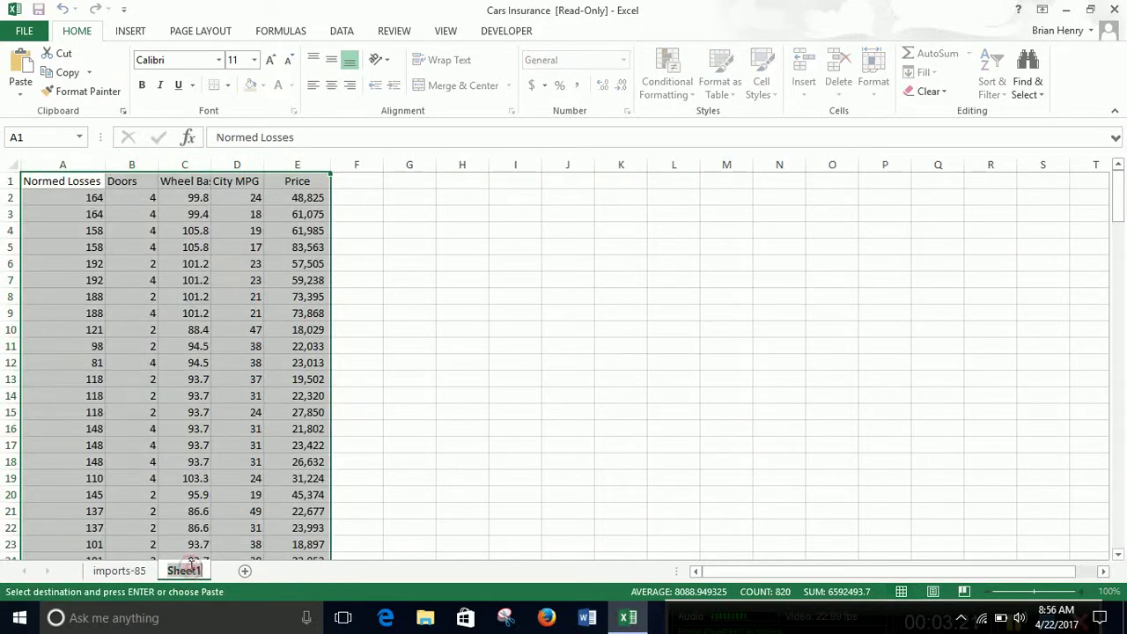
Rename Sheet1 to 'Reg1'.
double_click(191, 564)
text(Reg)
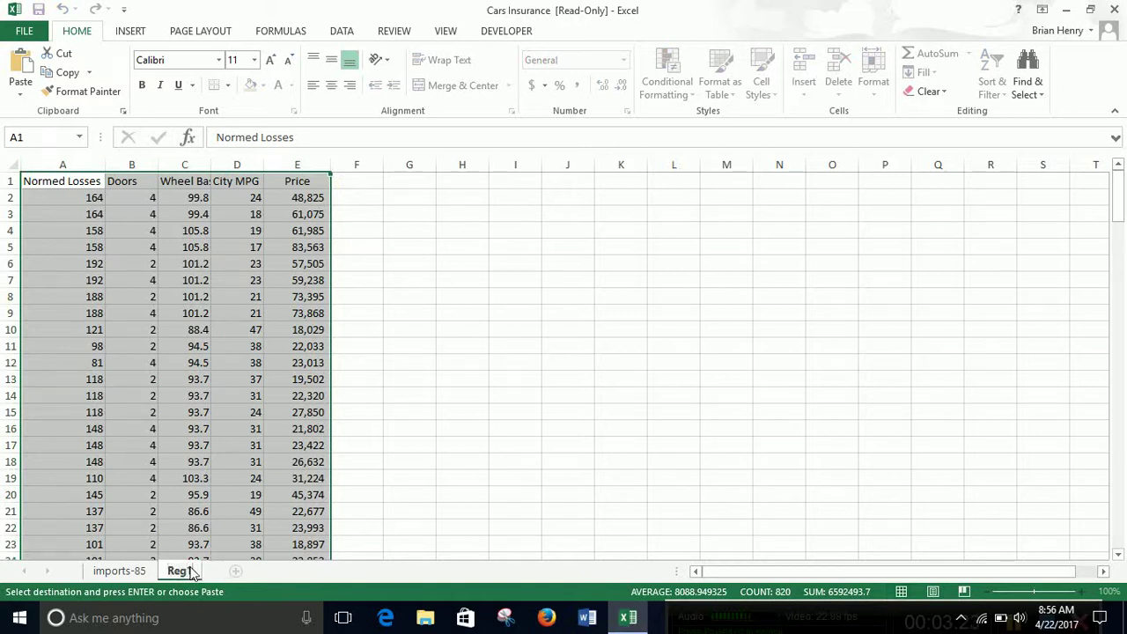
text(1)
drag(477, 434, 498, 393)
click(501, 395)
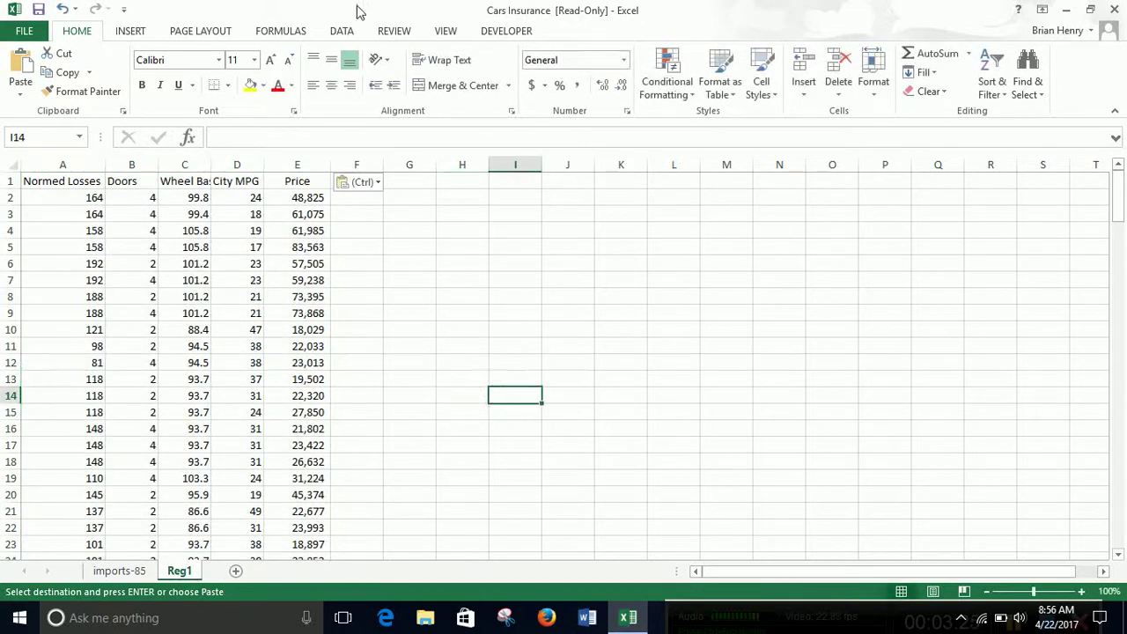
Check in Excel Options' Add-Ins that Analysis ToolPak is enabled, closing without changes.
click(352, 33)
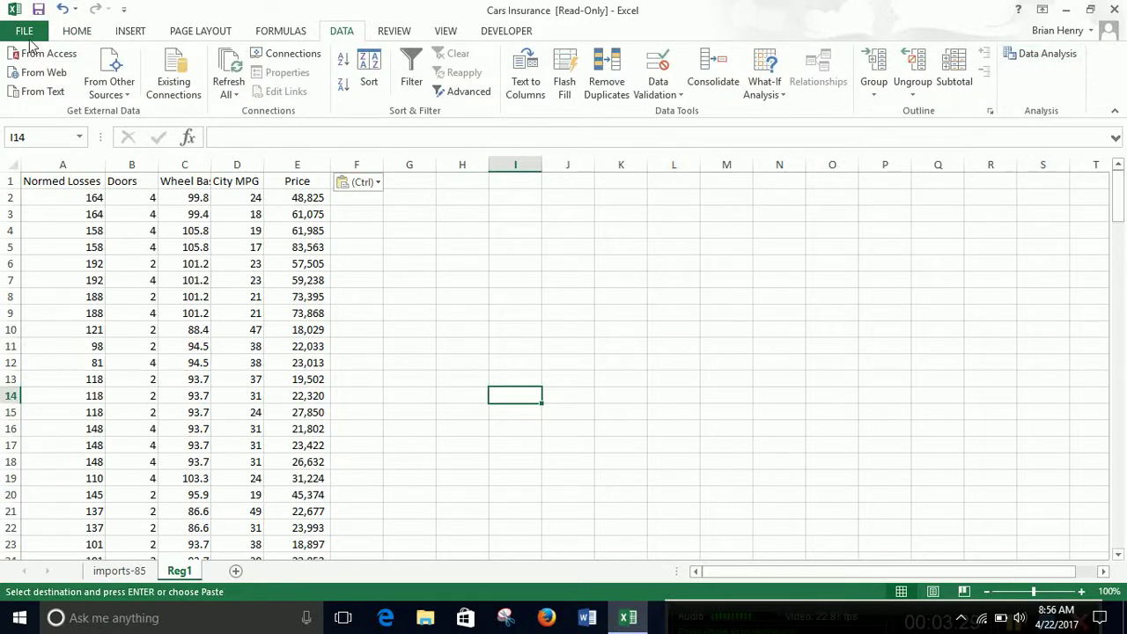
key(alt+f)
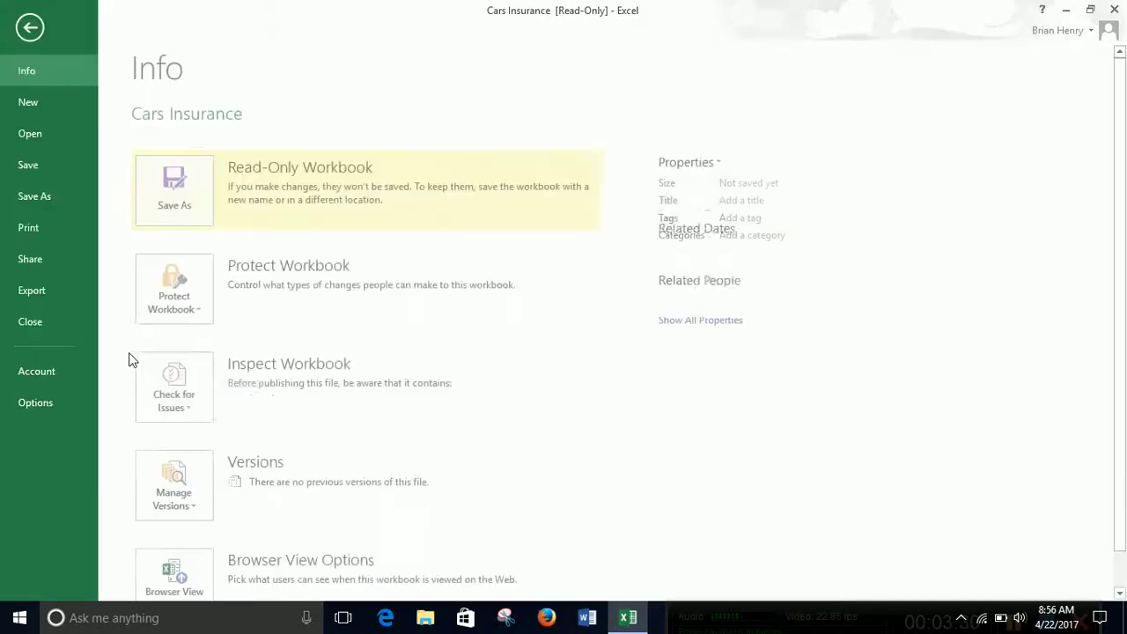
click(82, 401)
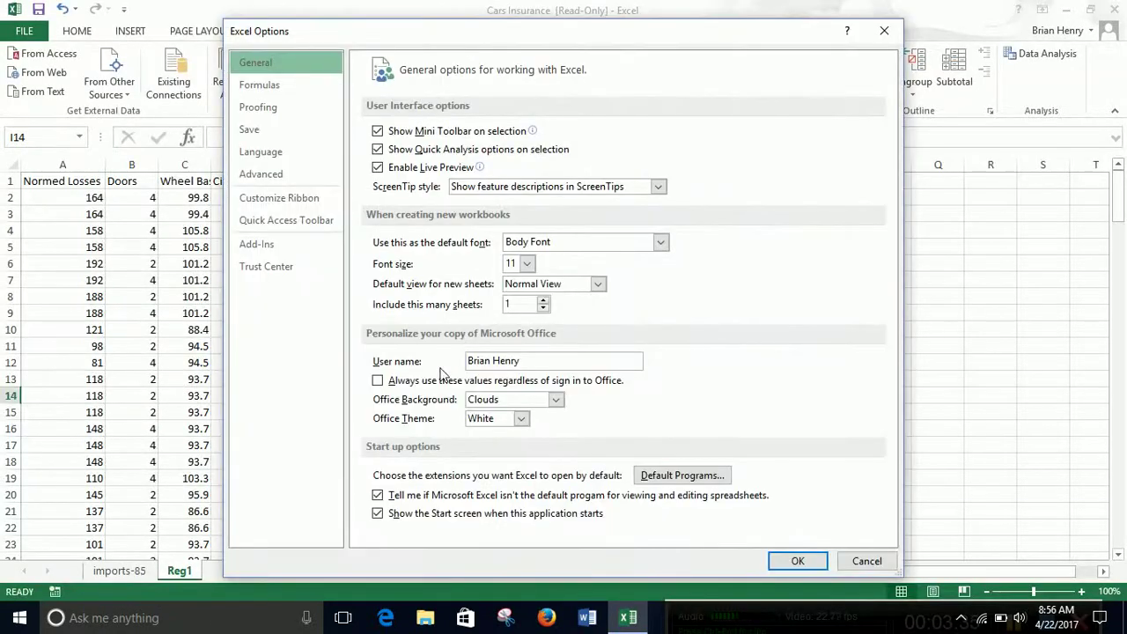
click(273, 244)
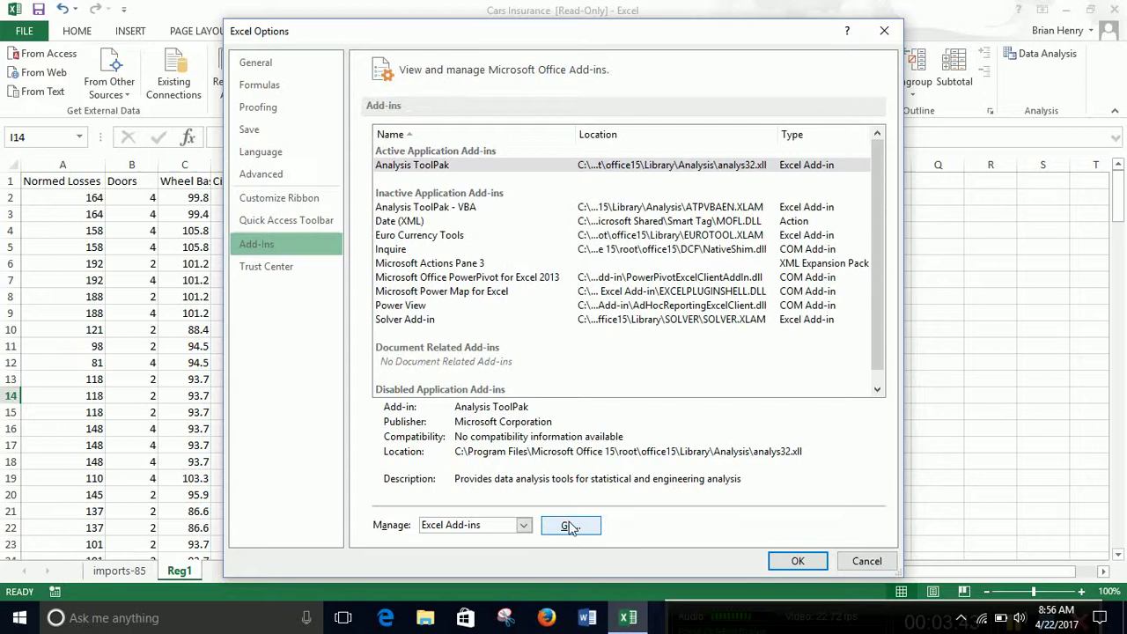
click(570, 525)
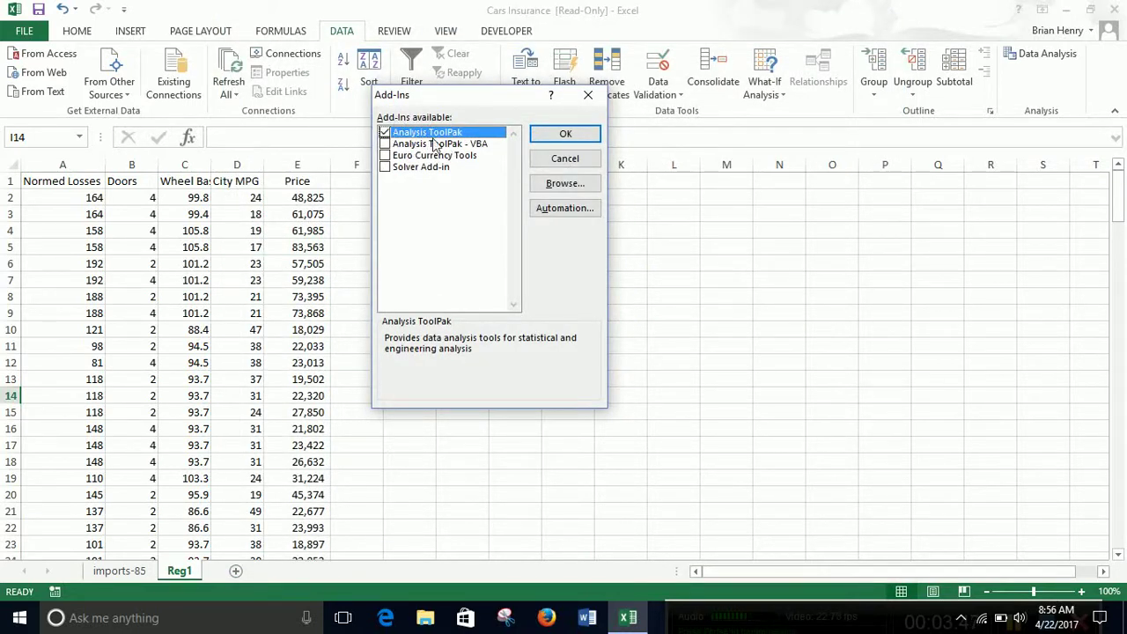
click(564, 161)
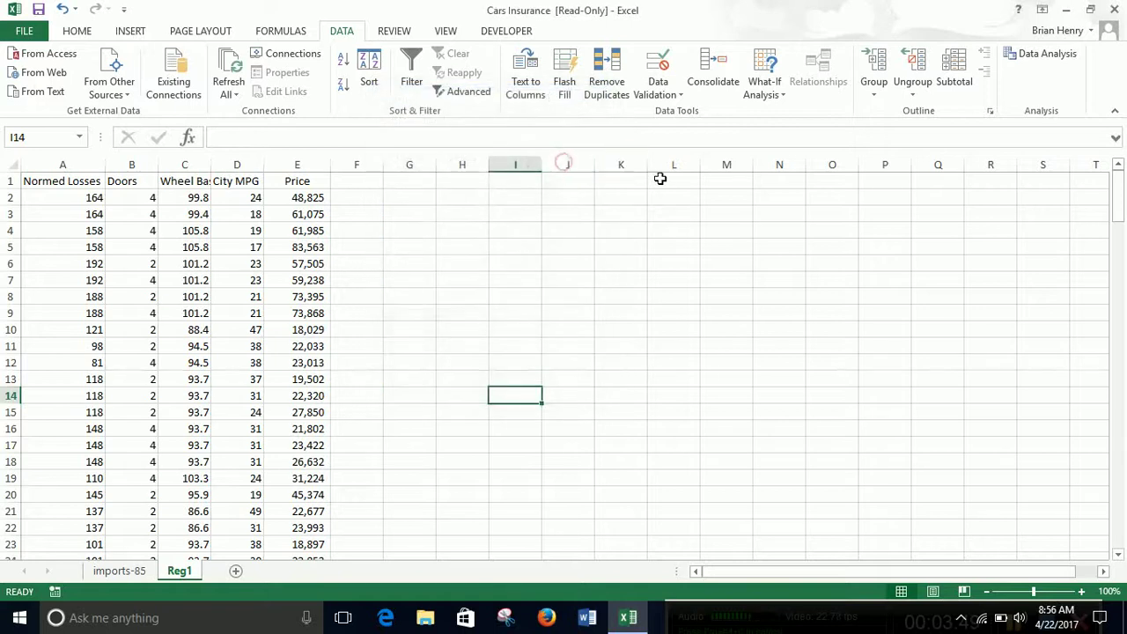
Open Data Analysis and choose the Regression tool.
click(1044, 54)
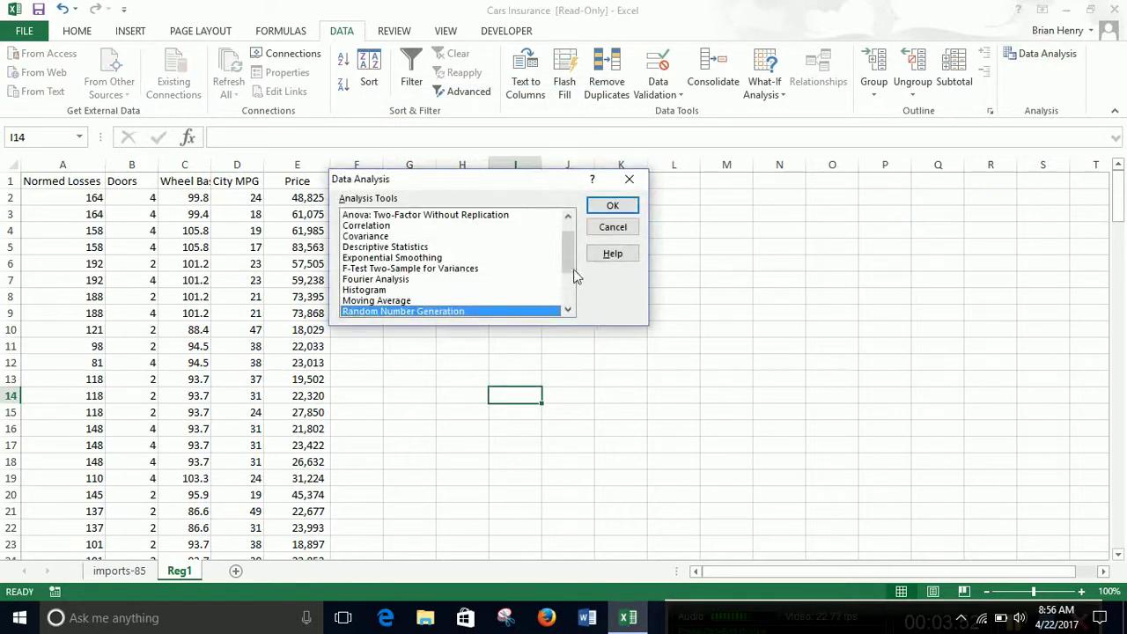
drag(572, 262, 570, 291)
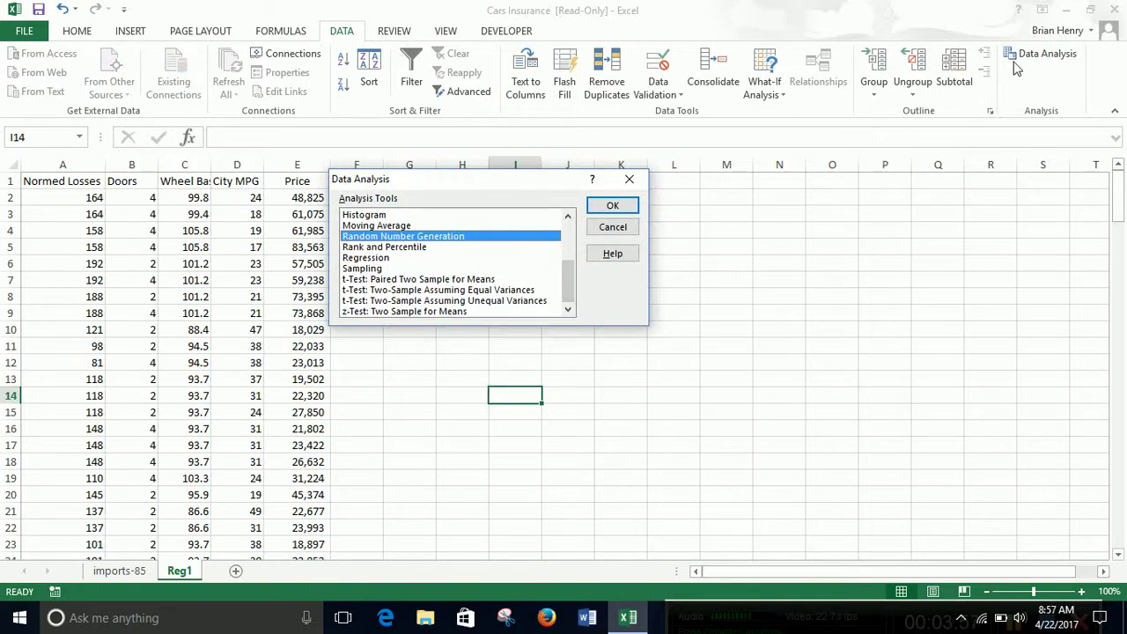
click(365, 257)
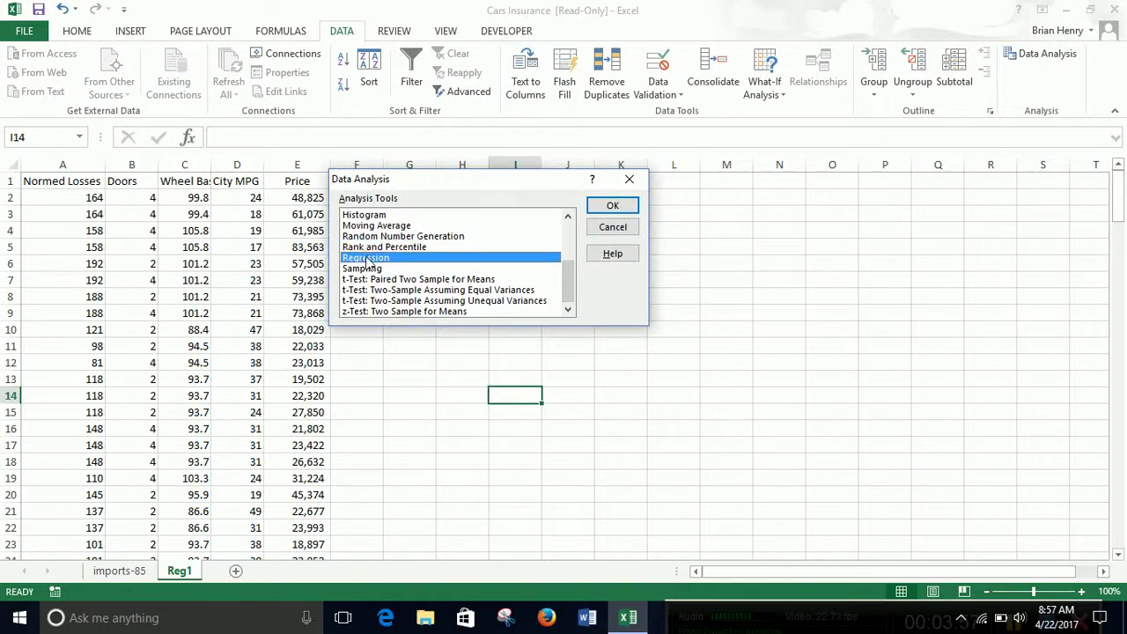
click(612, 206)
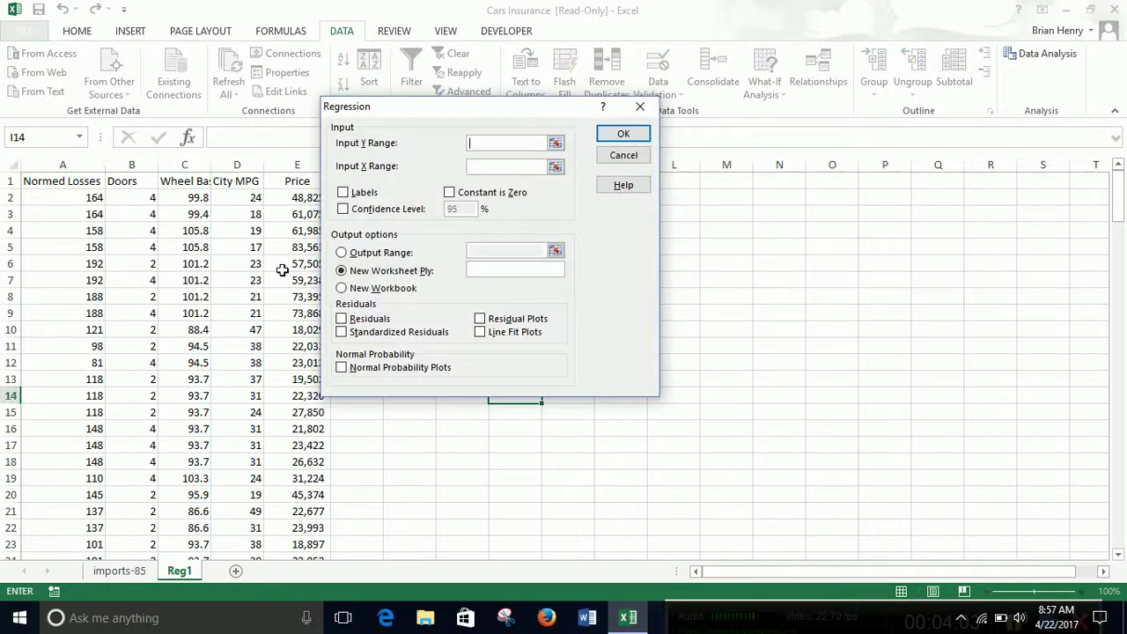
Set the Y range to A1:A164 and the X range to B1:E164 (Doors through Price).
click(55, 185)
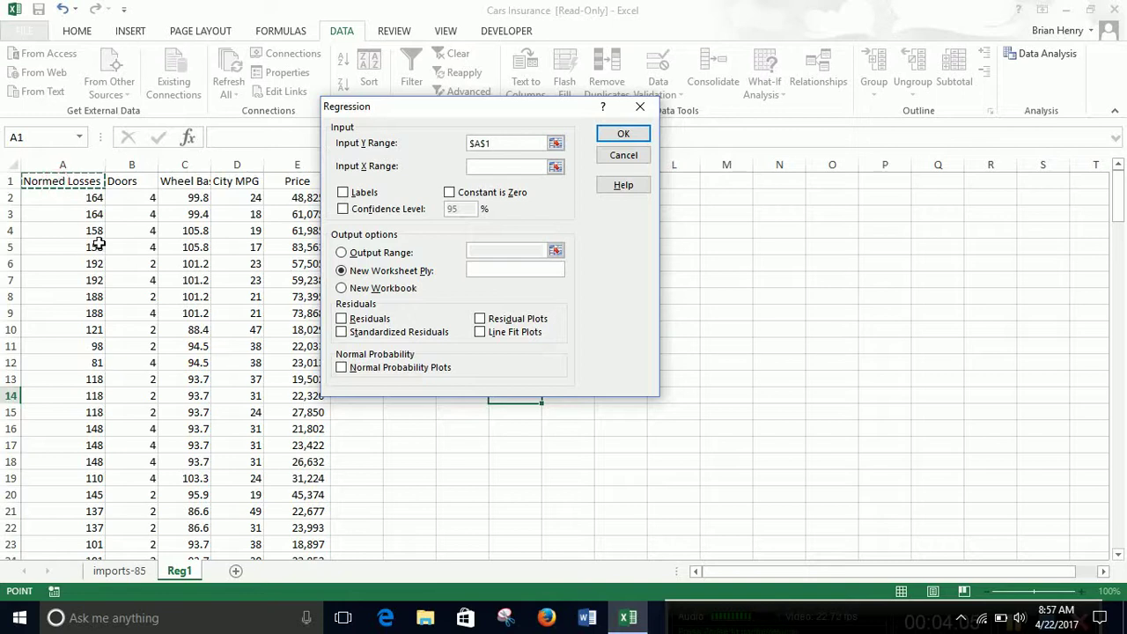
key(ctrl+shift+Down)
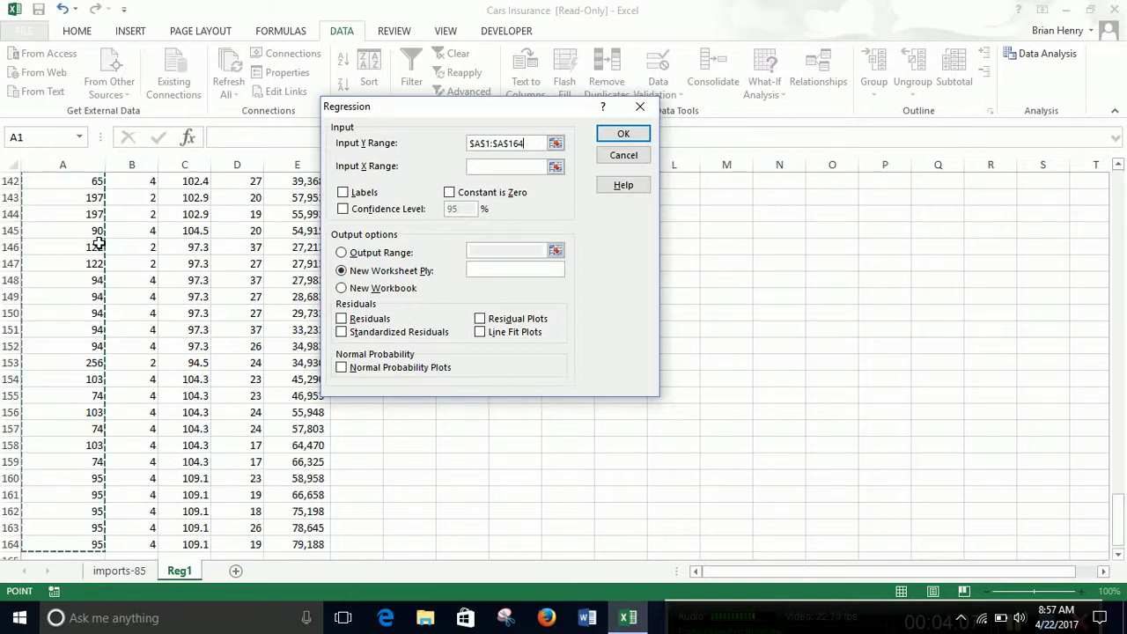
click(477, 168)
scroll(233, 201, up, 15)
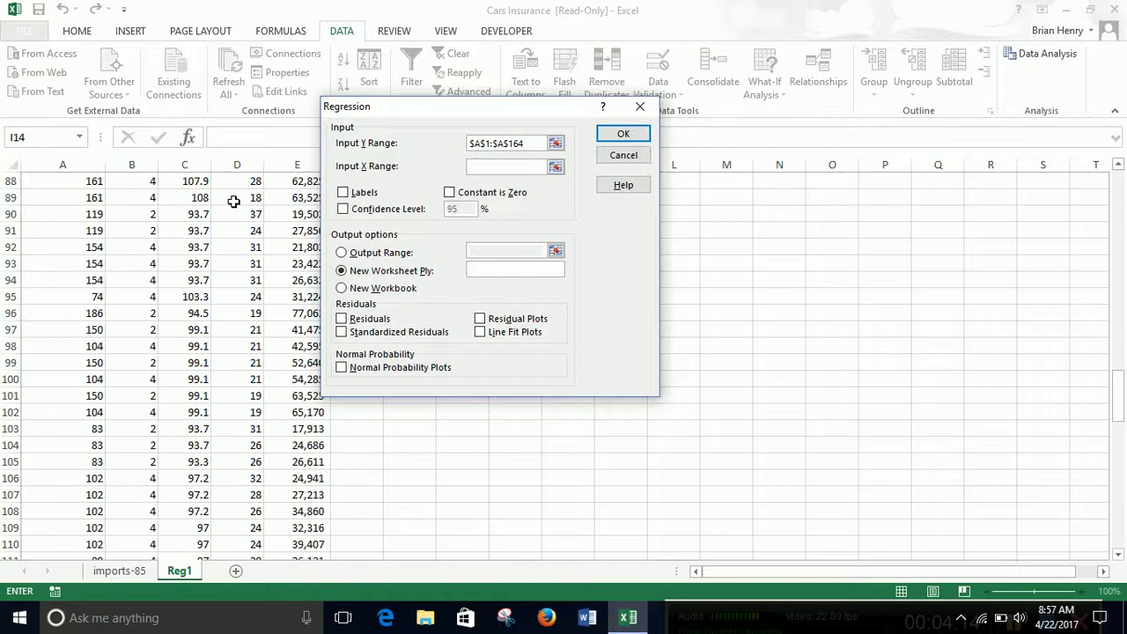
scroll(233, 202, up, 20)
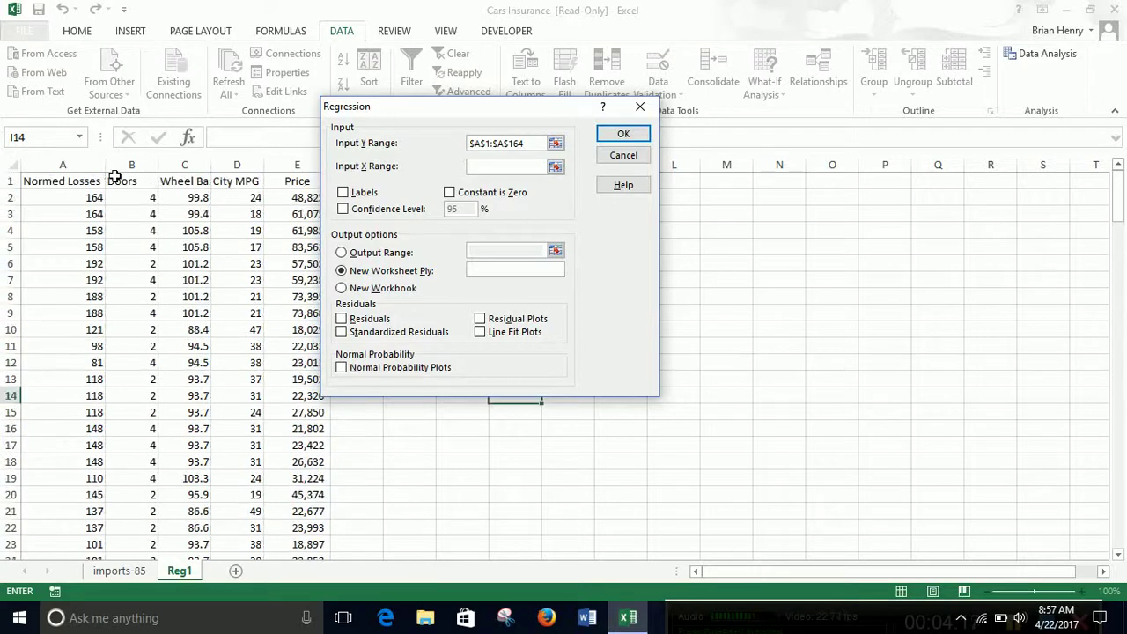
drag(490, 111, 614, 125)
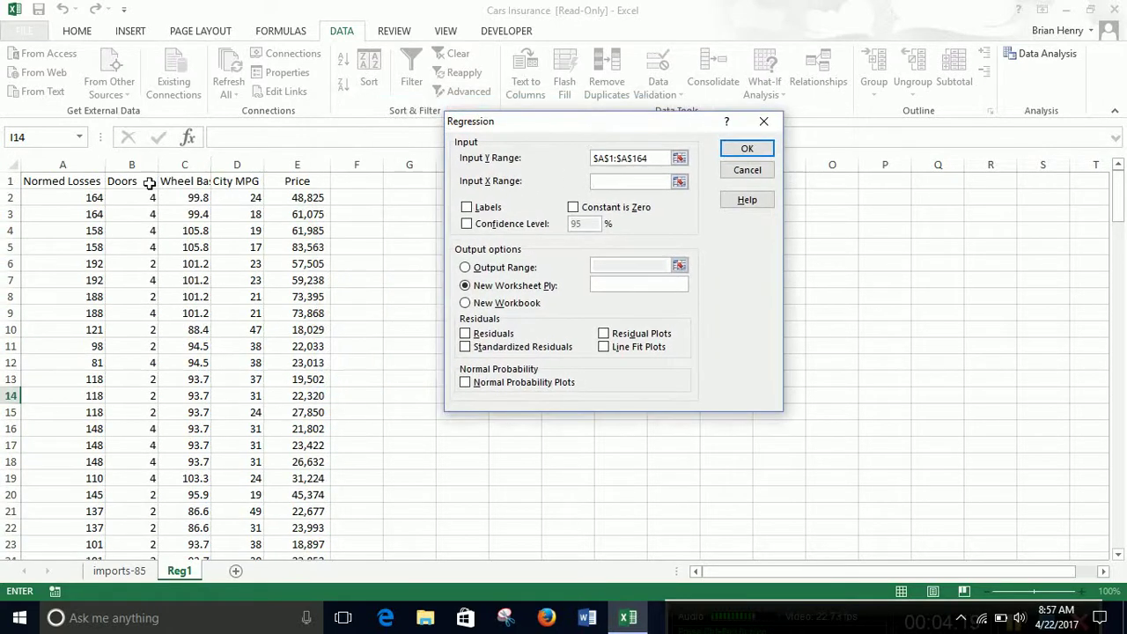
drag(149, 183, 294, 176)
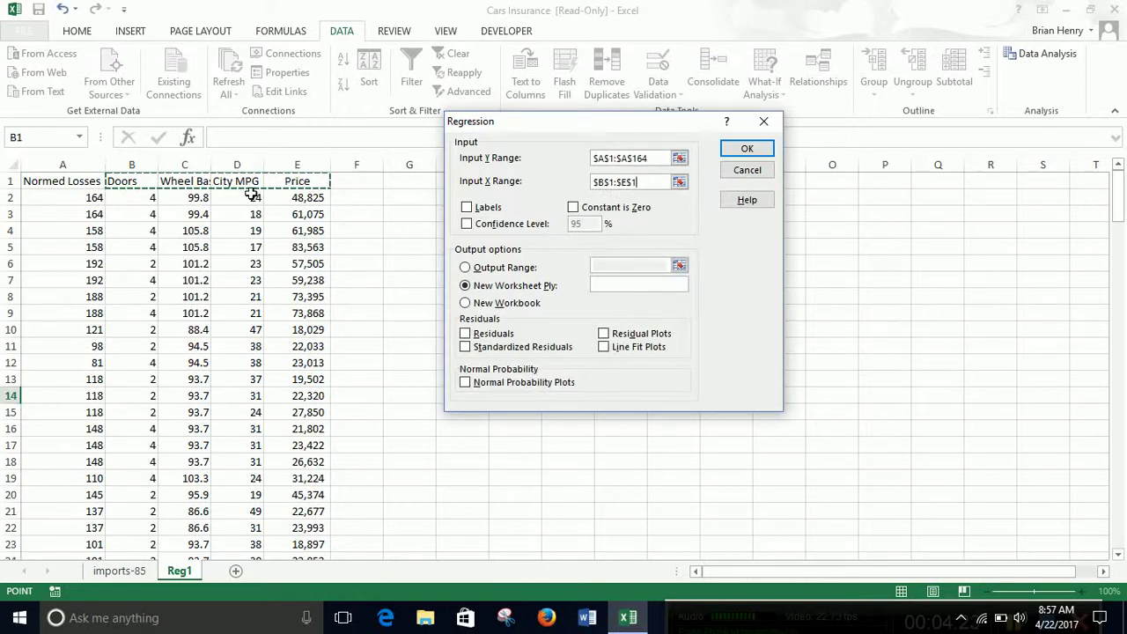
key(ctrl+shift+Down)
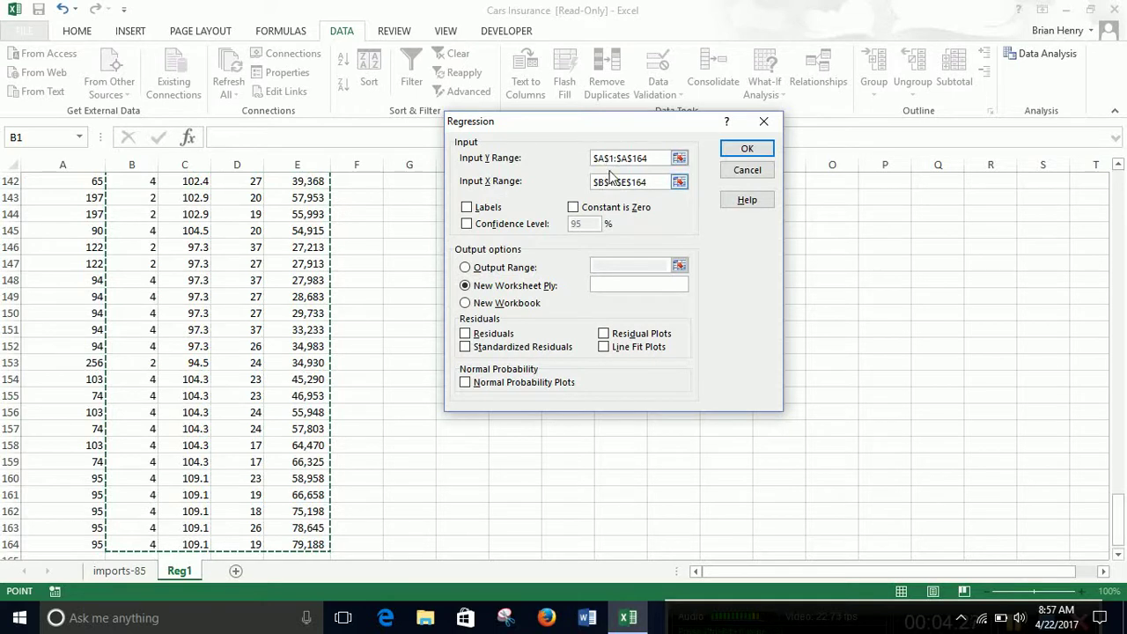
Tick Labels, set the output range to G3, and run the regression.
click(468, 209)
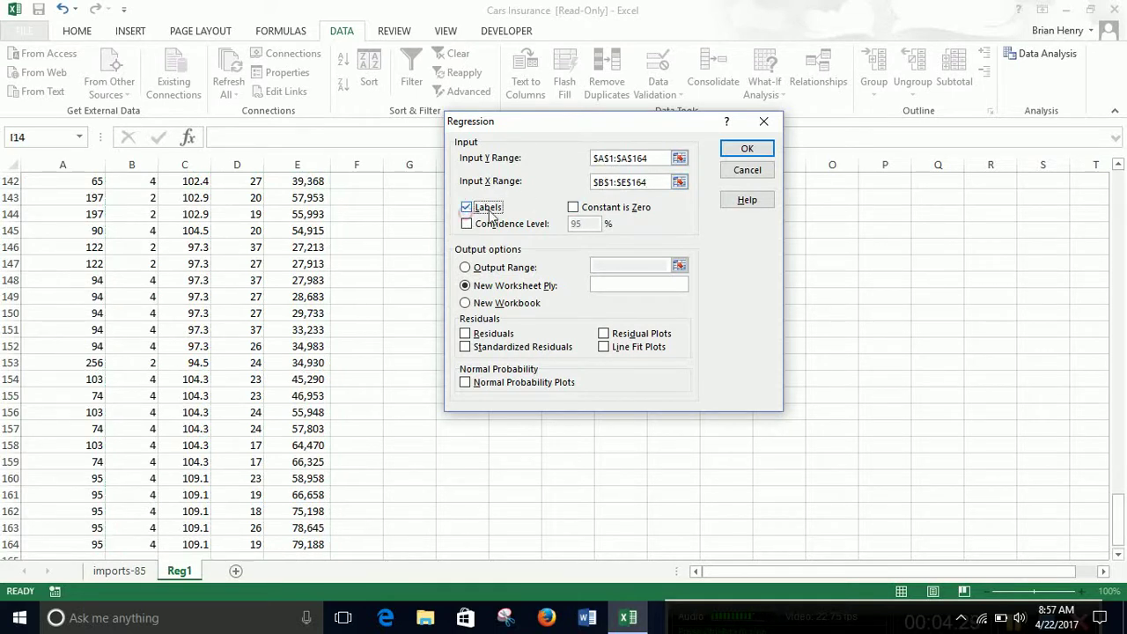
click(465, 268)
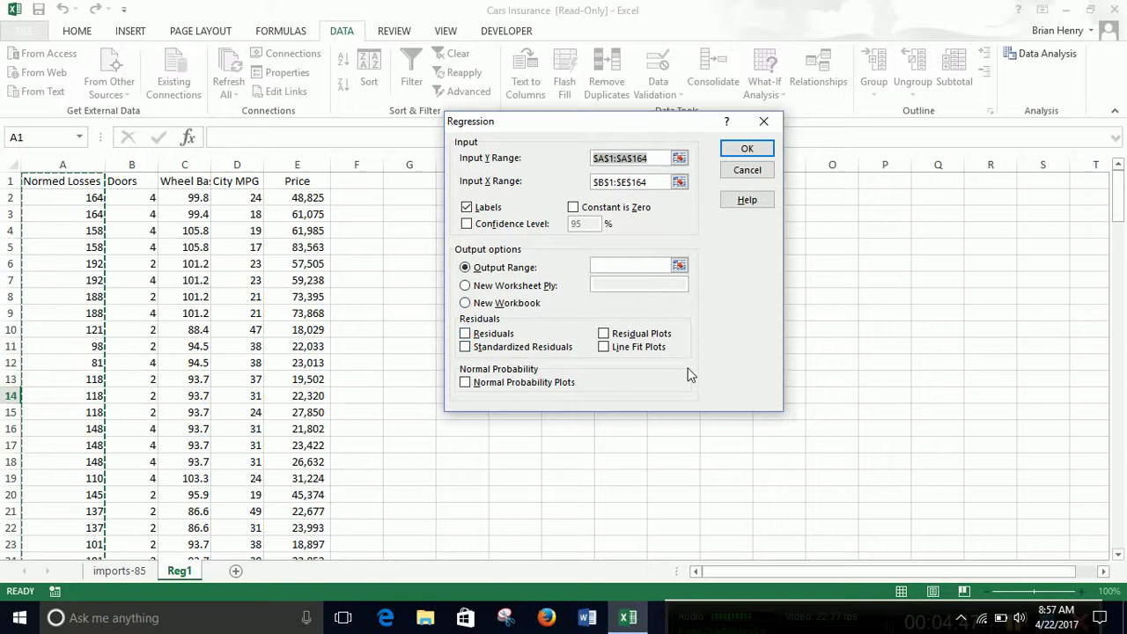
click(620, 265)
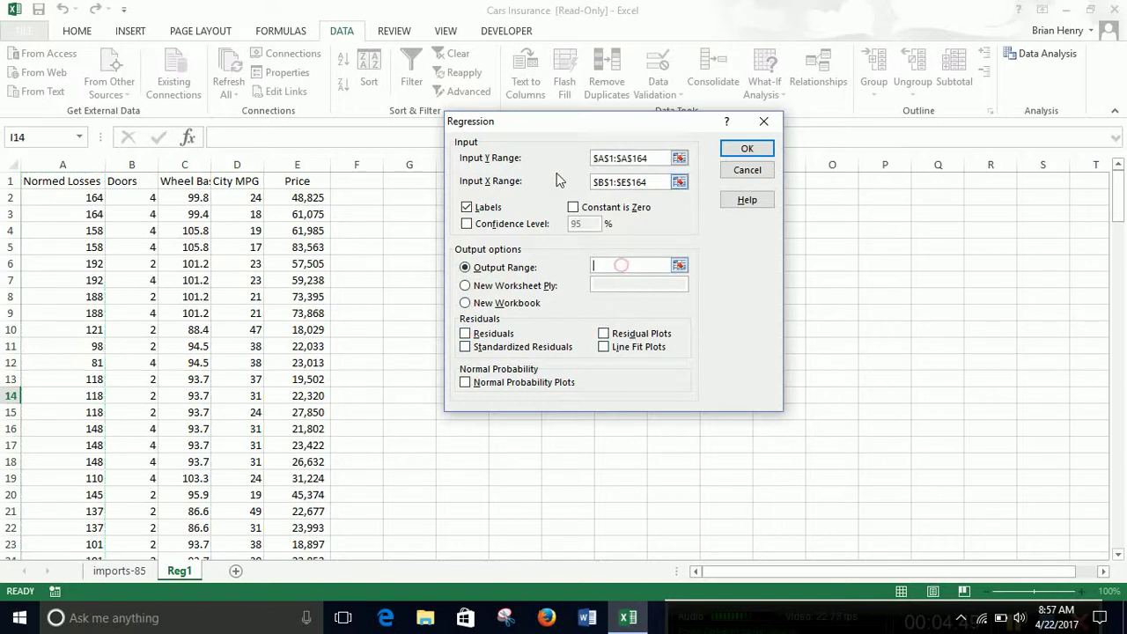
click(410, 214)
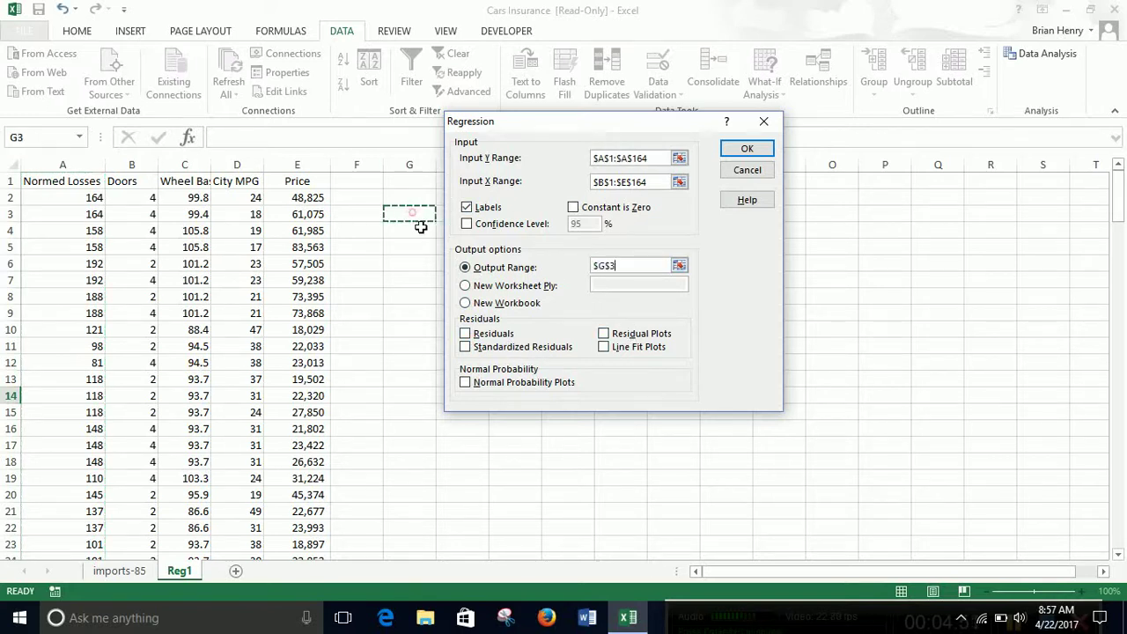
click(744, 152)
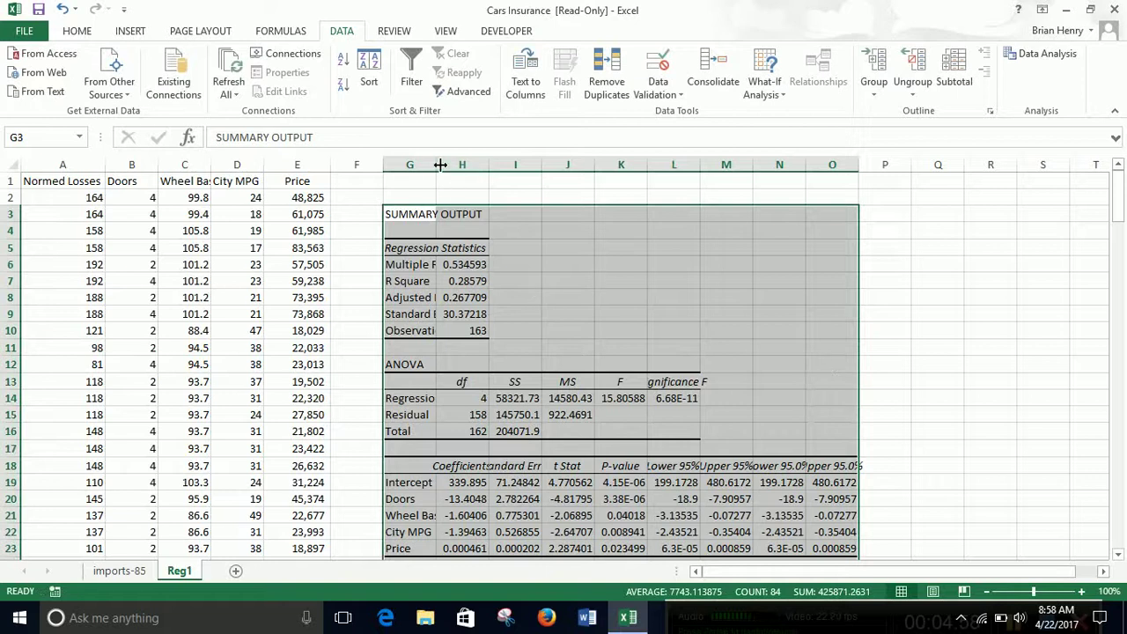
Widen column G and give the statistics, ANOVA and coefficient values two-decimal Accounting format.
double_click(439, 165)
drag(488, 164, 476, 167)
drag(497, 264, 506, 314)
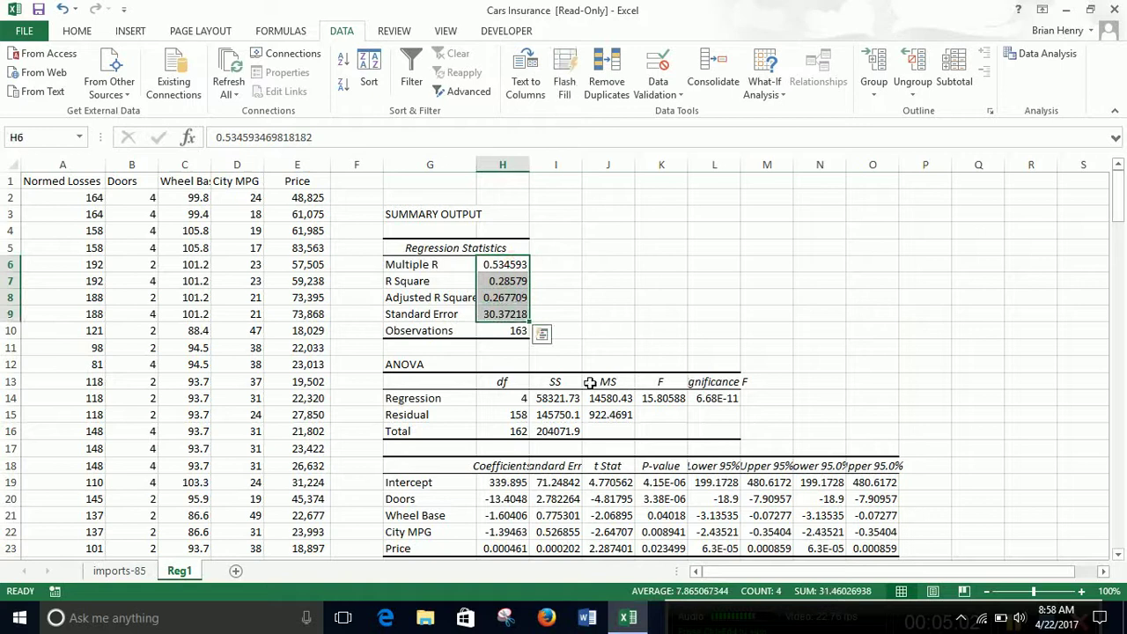
drag(563, 401, 716, 435)
scroll(797, 453, down, 2)
ctrl+click(503, 382)
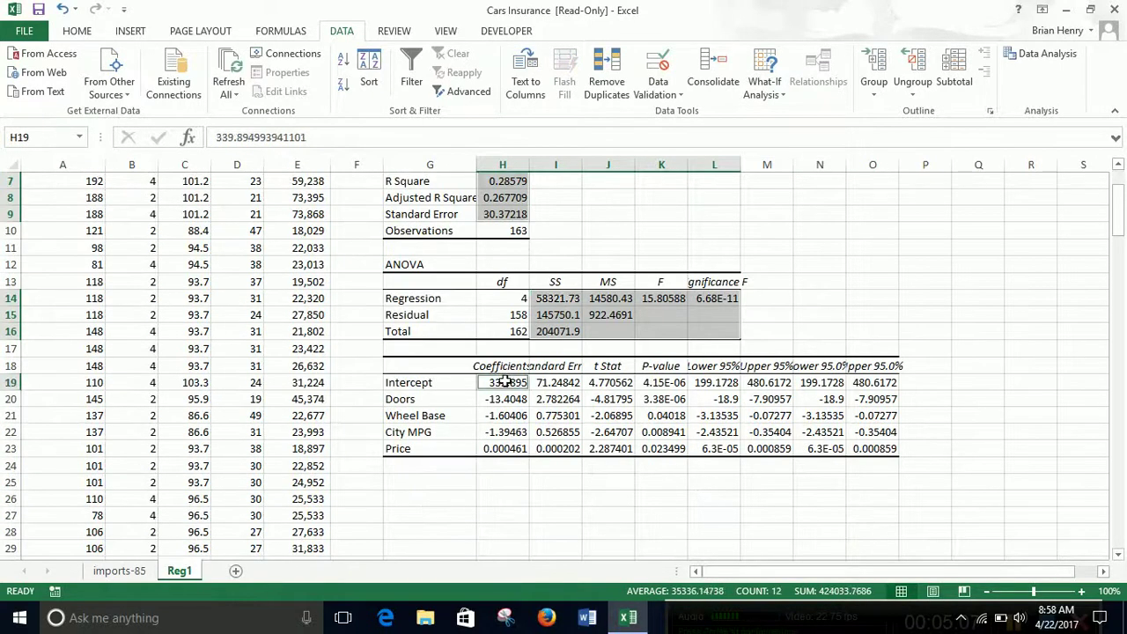
drag(503, 383, 862, 448)
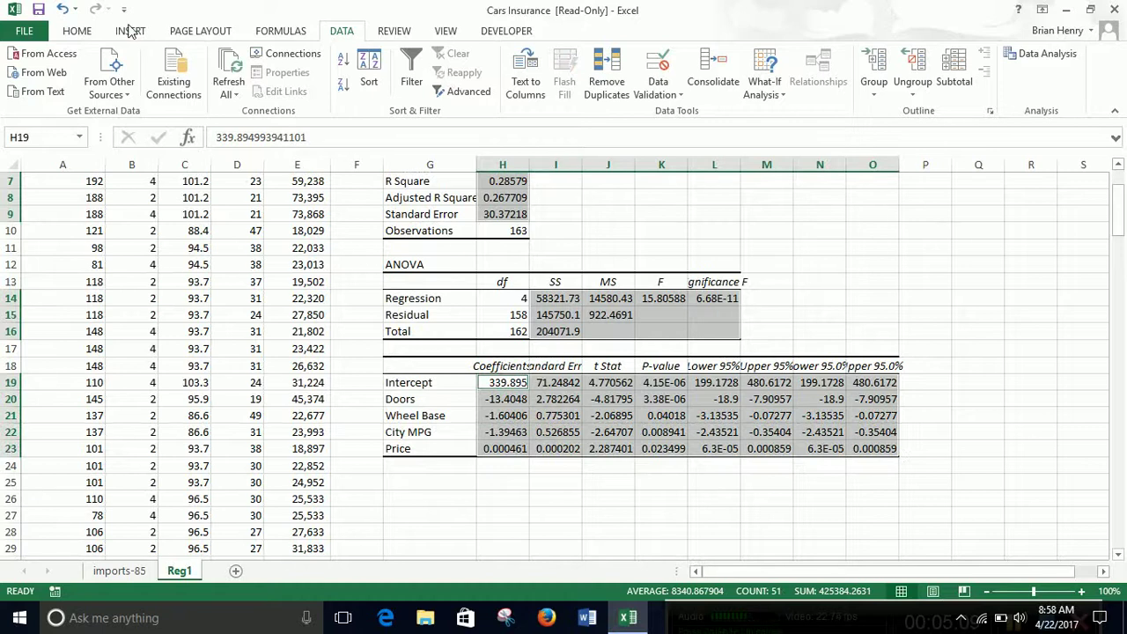
click(79, 31)
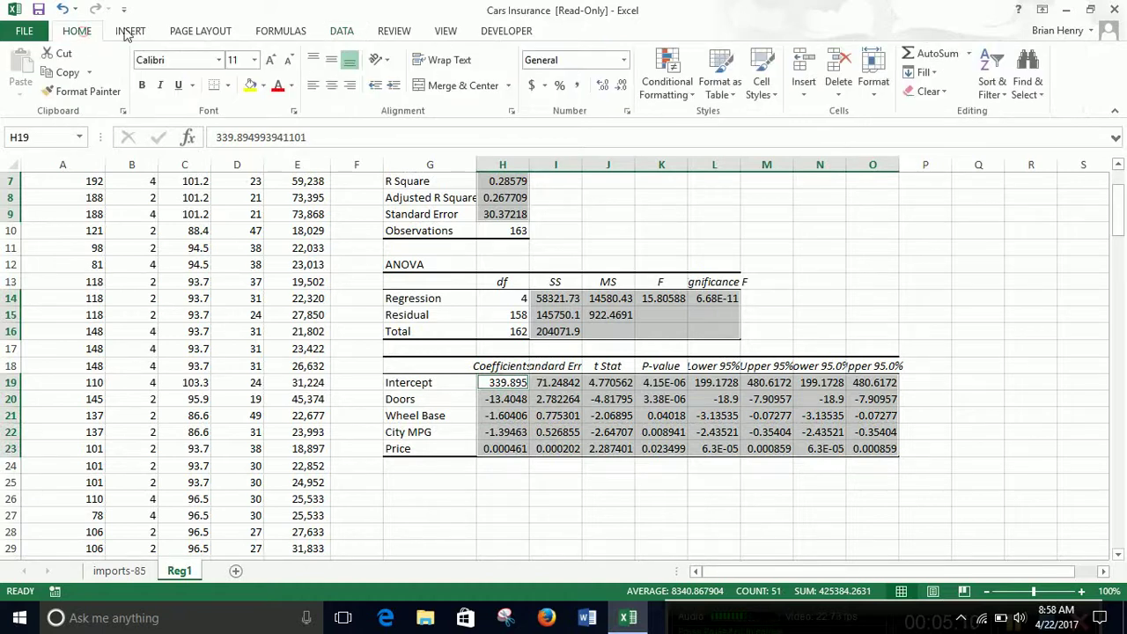
click(577, 85)
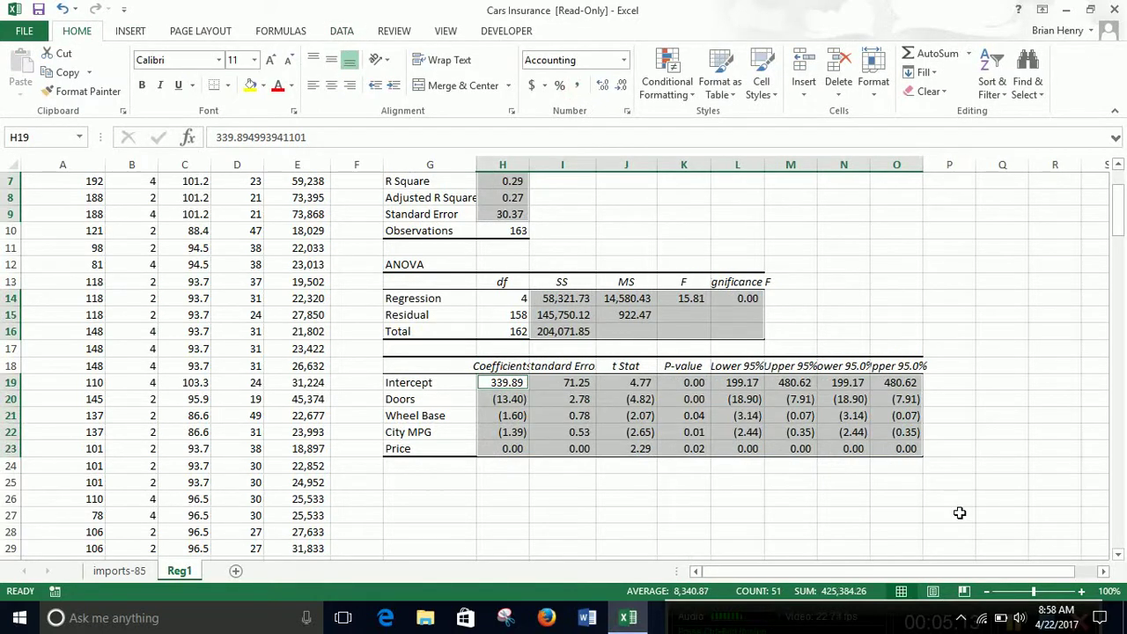
click(957, 362)
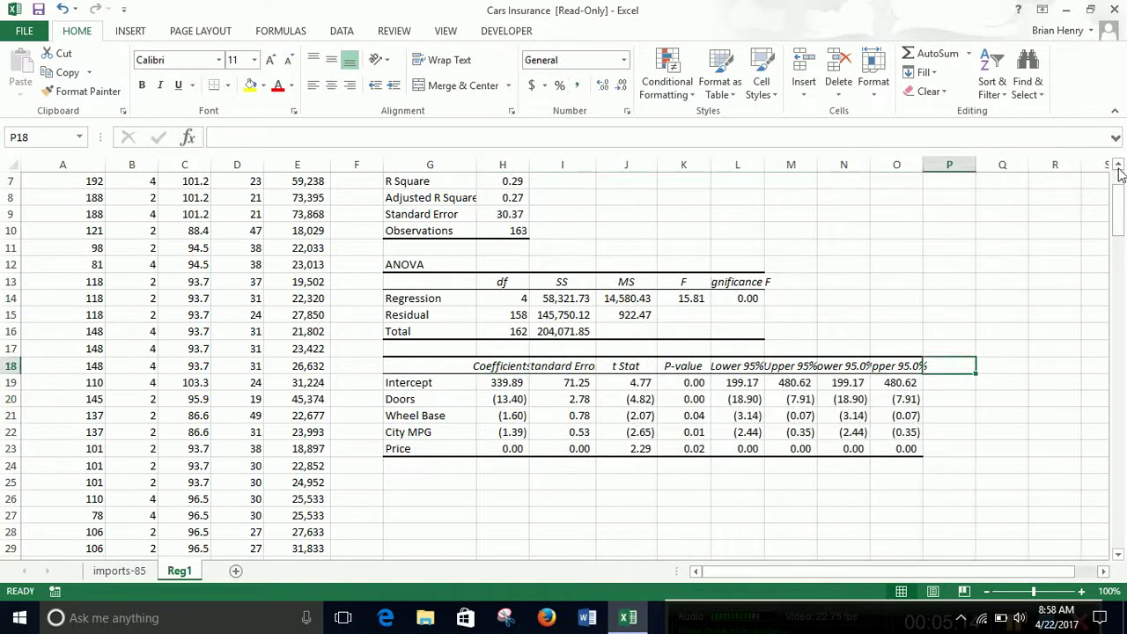
scroll(1120, 174, up, 1)
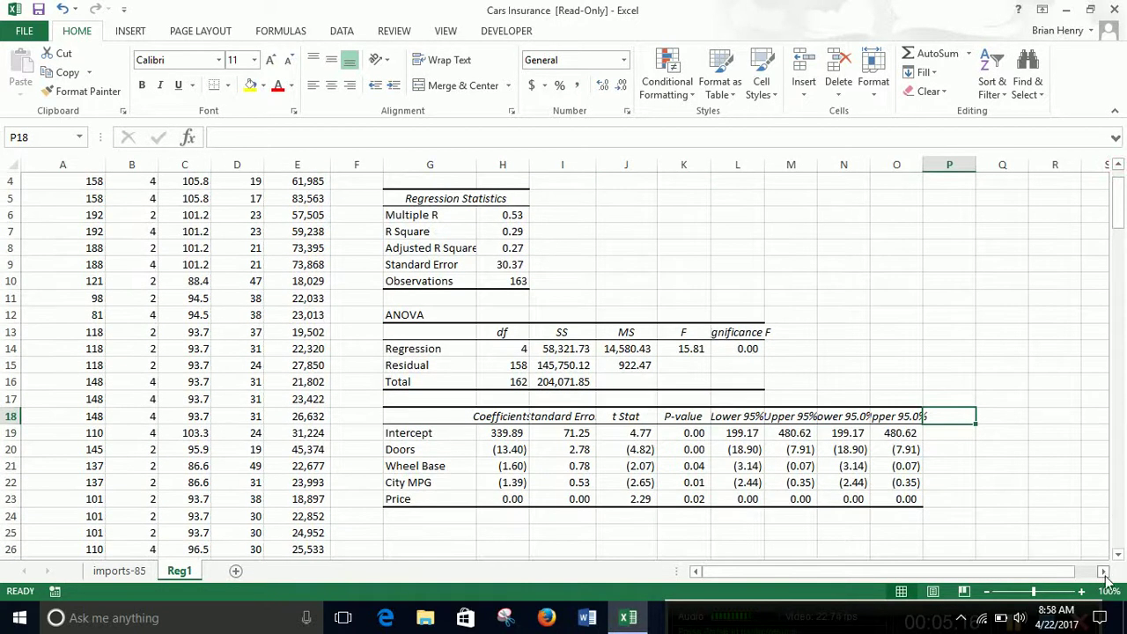
click(1103, 571)
click(1103, 572)
click(1103, 571)
click(1103, 572)
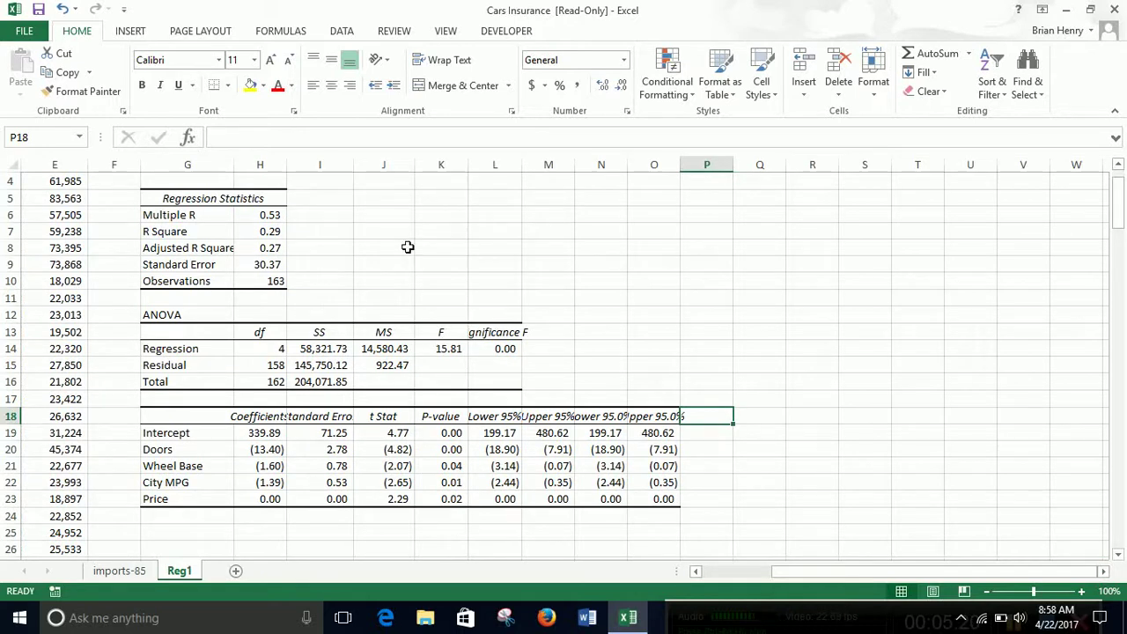
drag(270, 231, 270, 247)
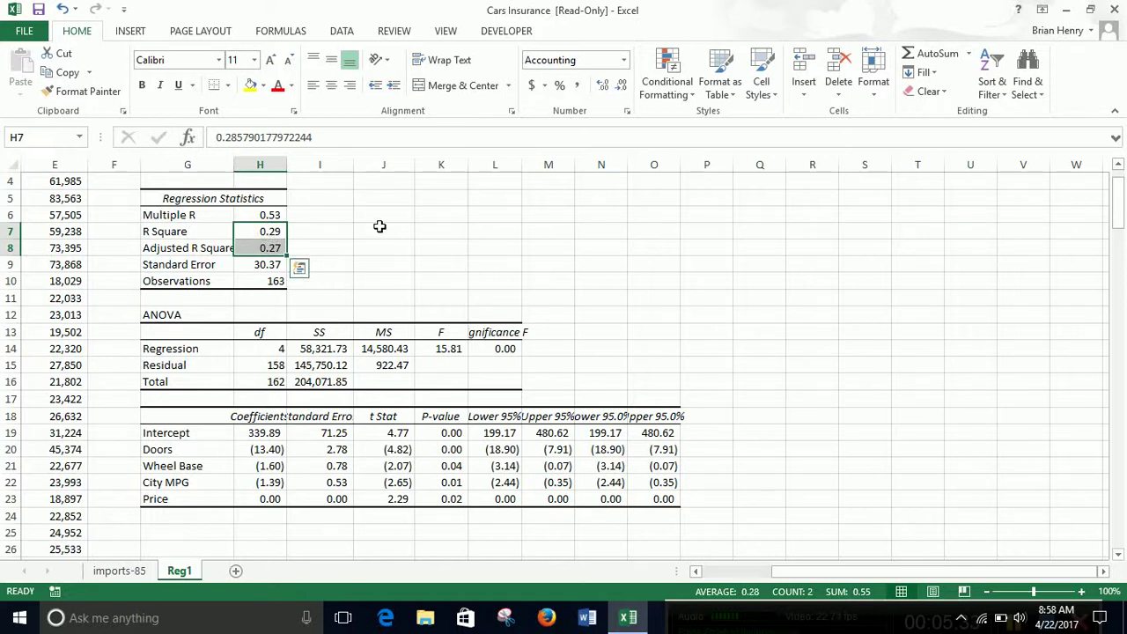
click(262, 249)
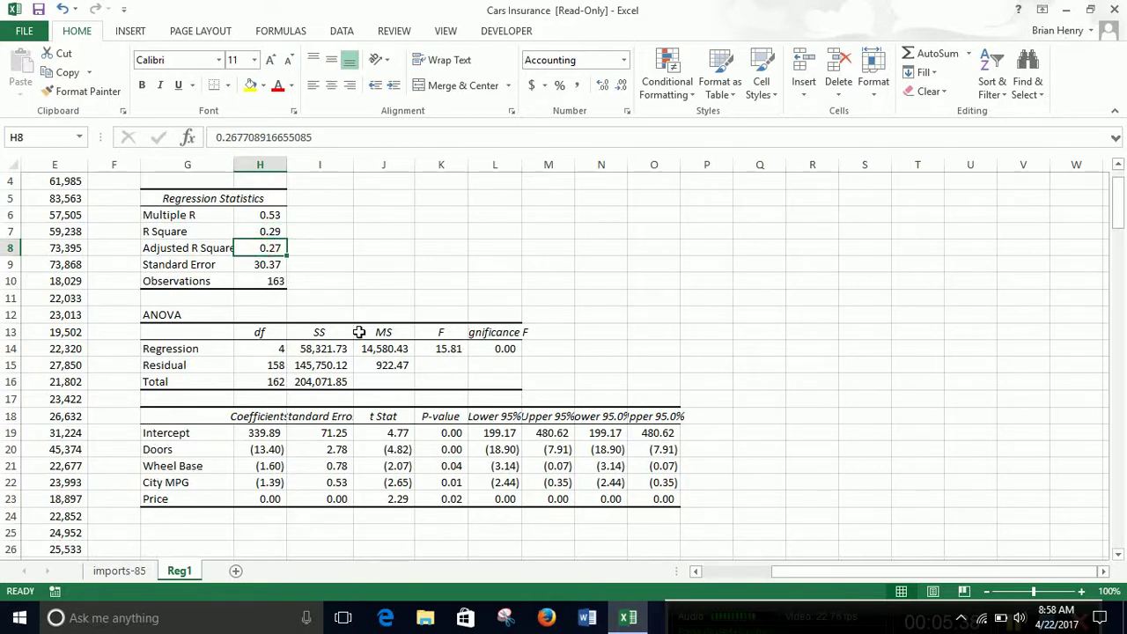
click(272, 232)
drag(273, 231, 270, 247)
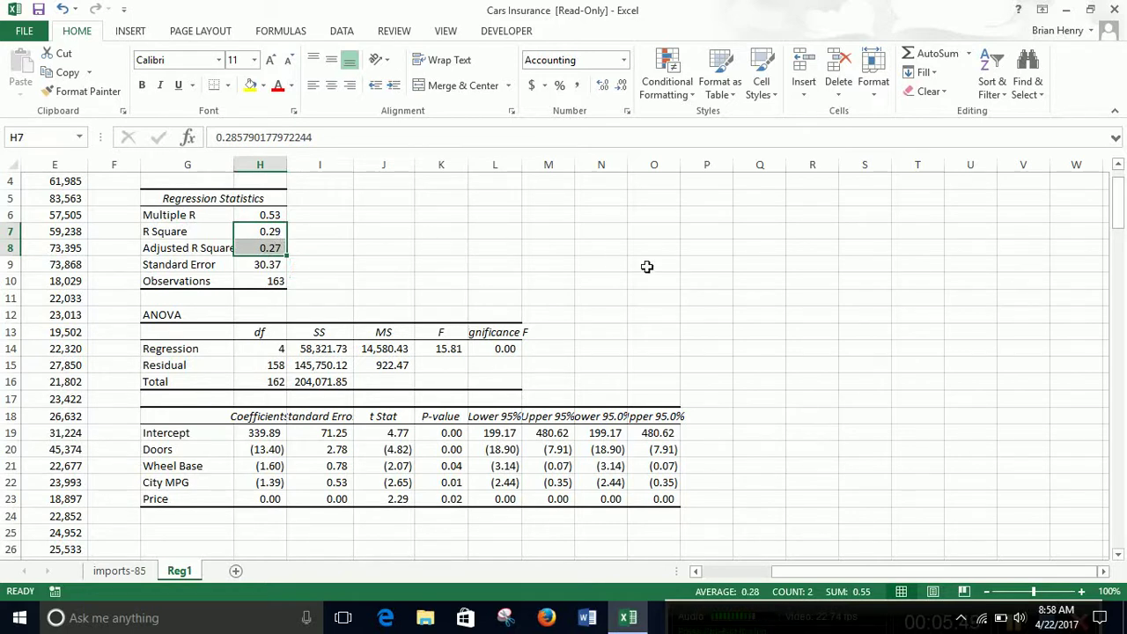
scroll(646, 267, down, 2)
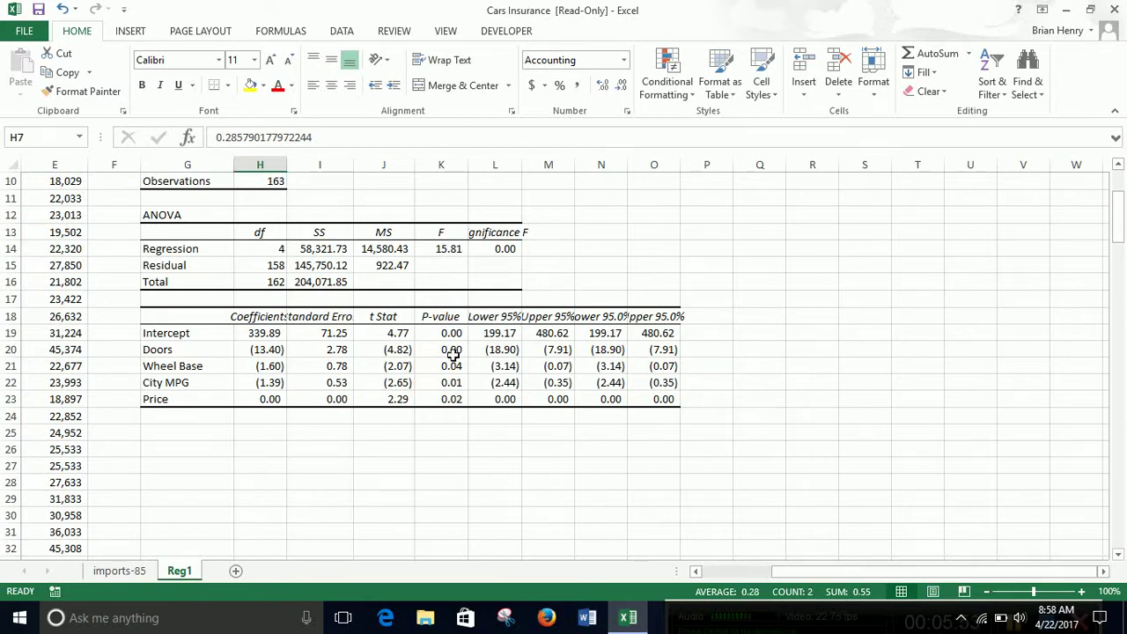
Review the four predictors' P-values and names, then the Doors, Wheel Base and City MPG coefficients.
drag(451, 349, 449, 399)
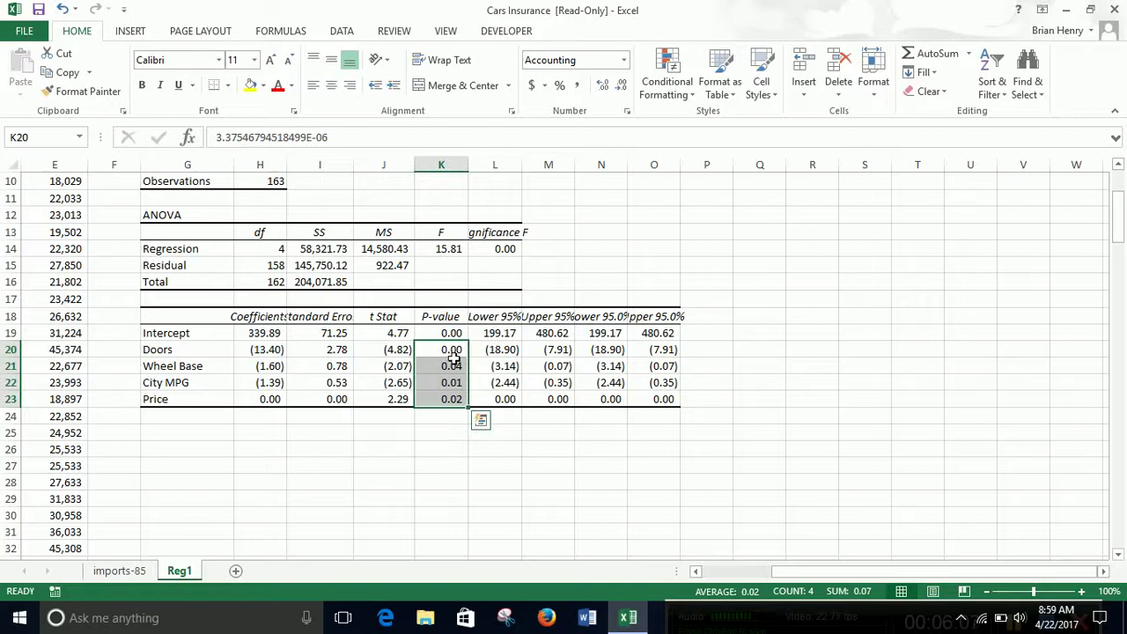
drag(452, 356, 452, 400)
drag(206, 352, 202, 399)
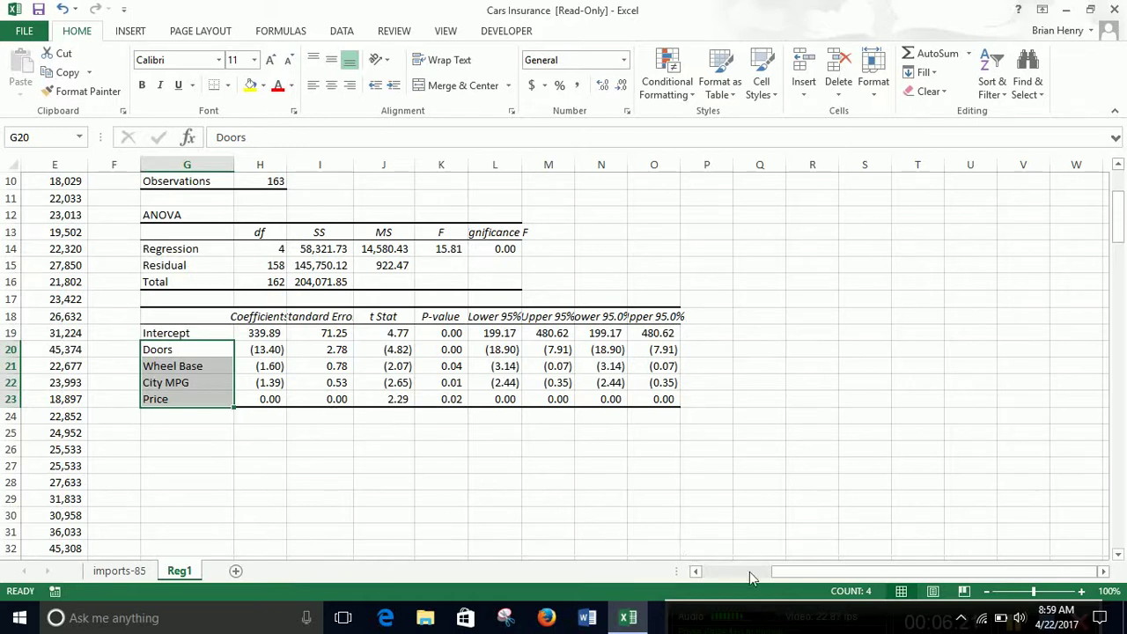
drag(800, 570, 784, 570)
click(338, 350)
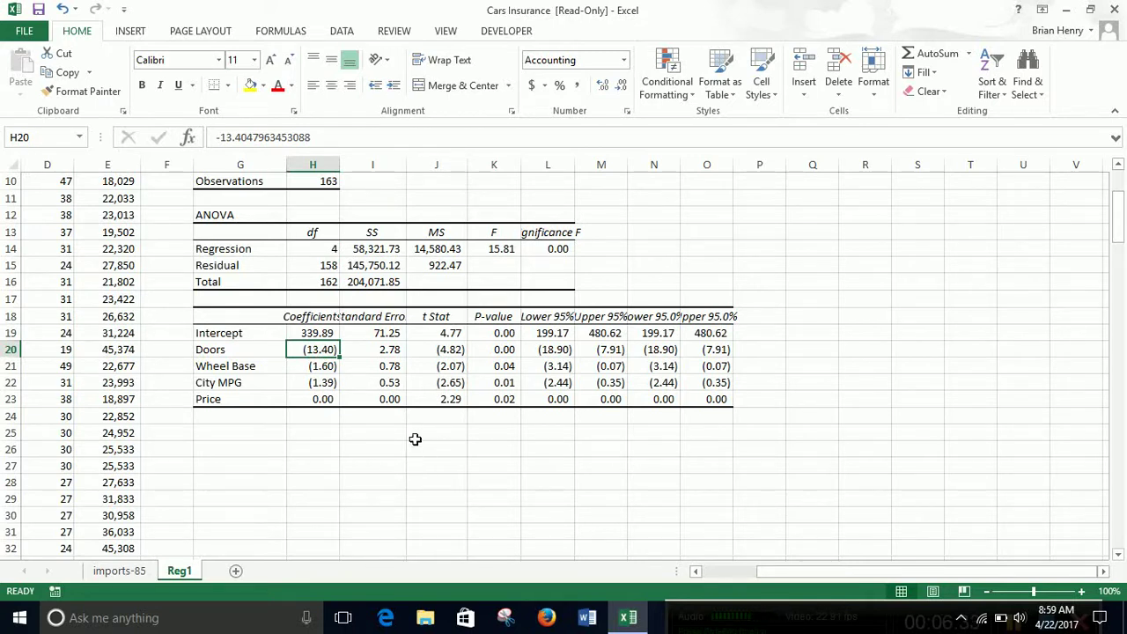
click(322, 368)
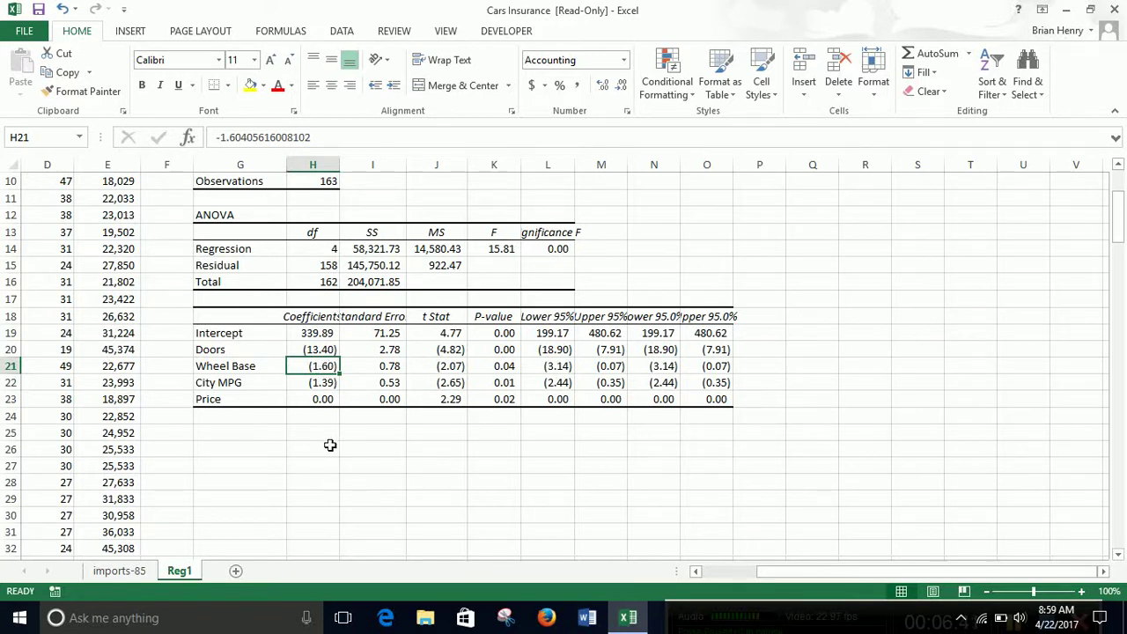
click(312, 382)
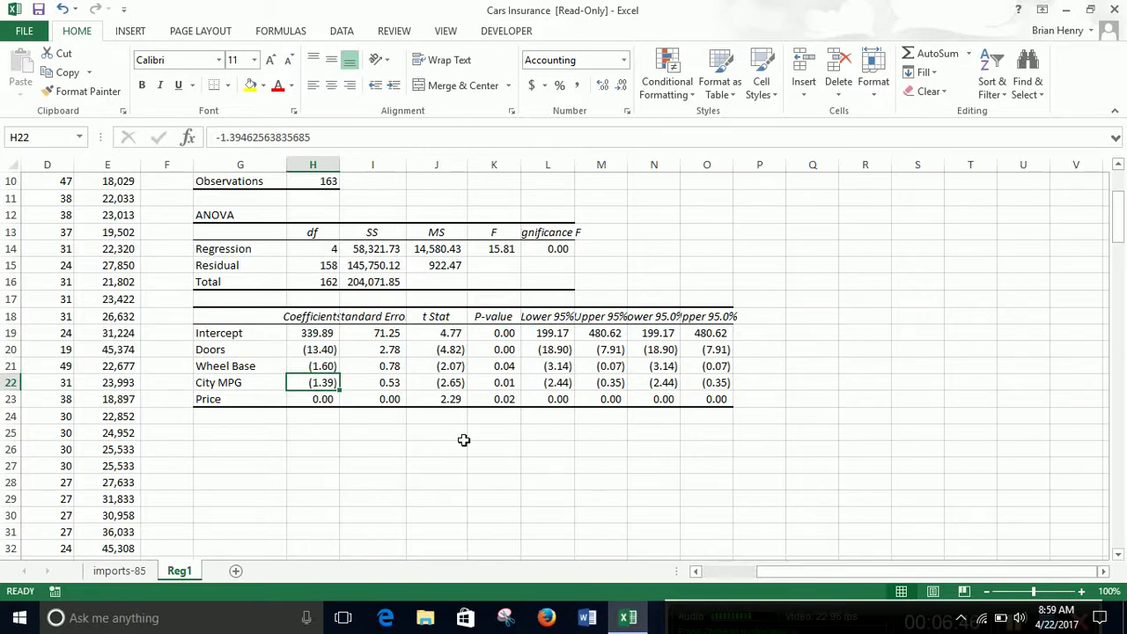
Add decimal places to the Price coefficient in H23 until it shows 0.00046.
click(325, 398)
click(507, 399)
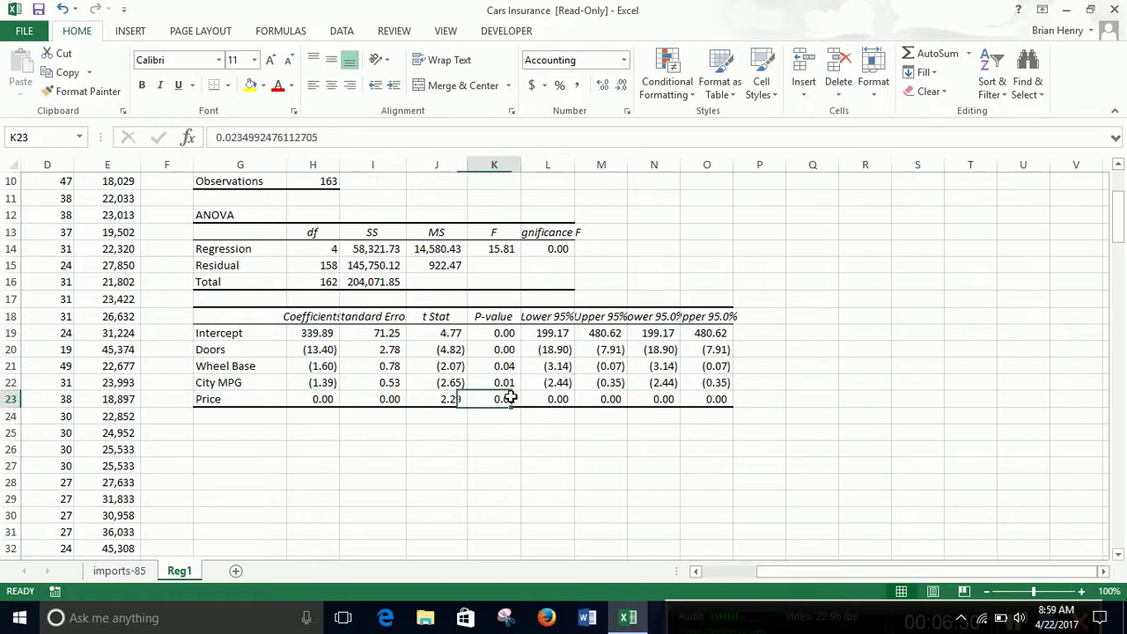
click(321, 399)
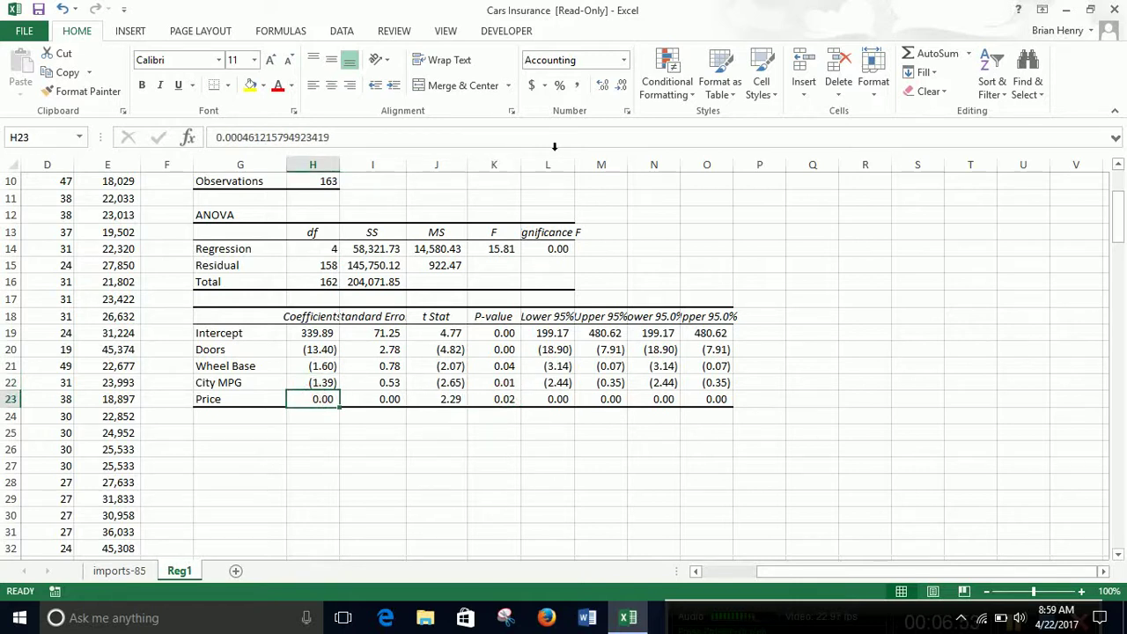
click(602, 86)
click(602, 86)
click(602, 85)
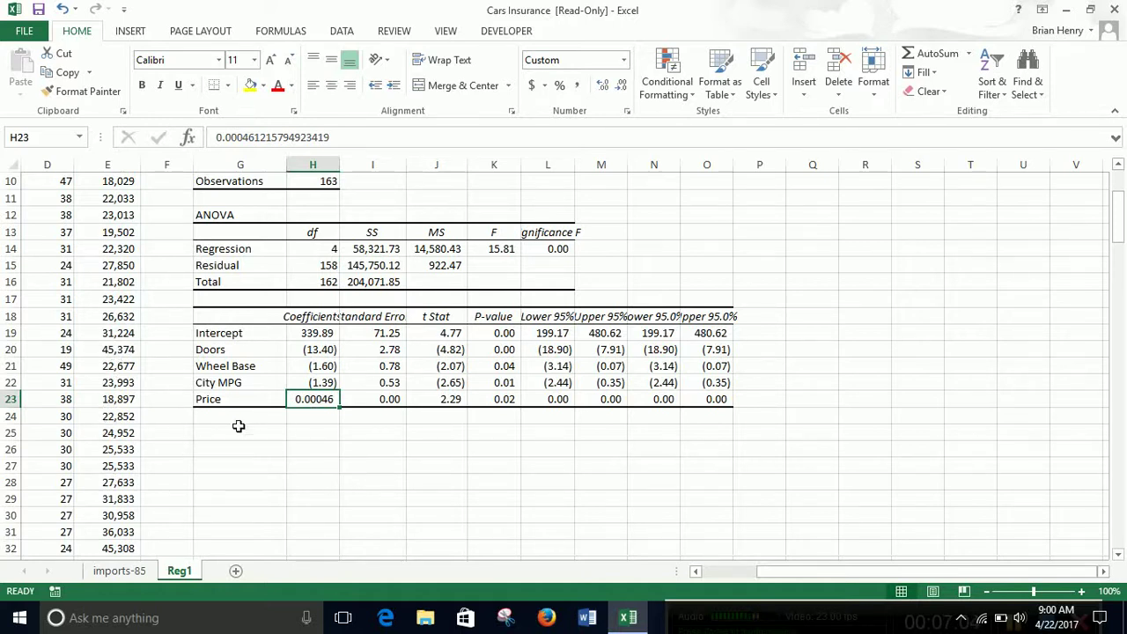
click(335, 433)
text(=)
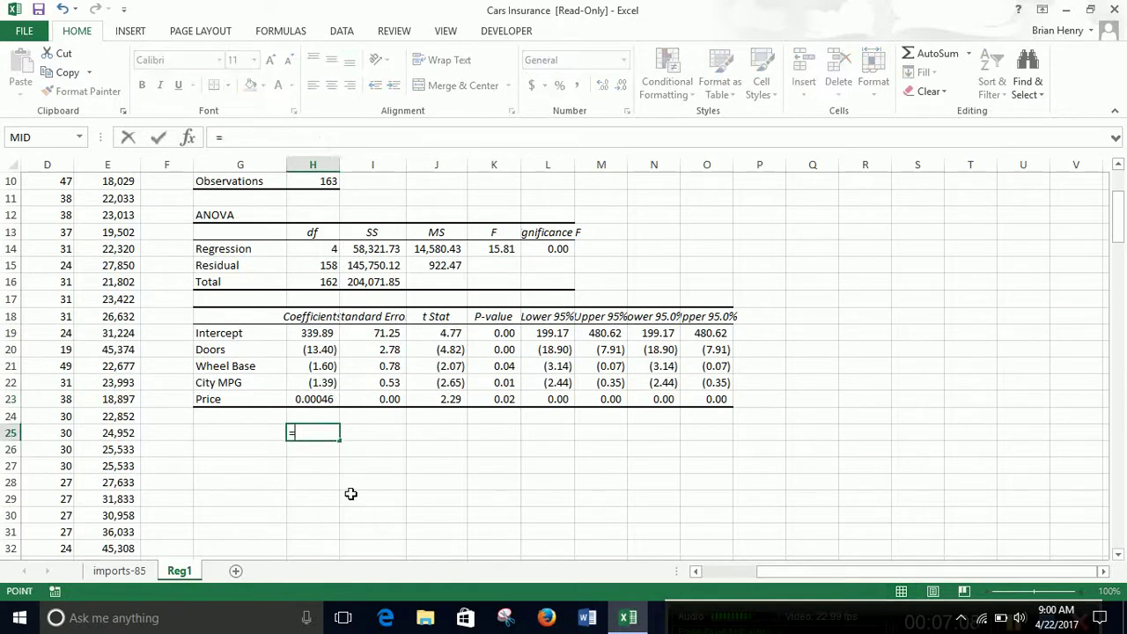
key(Up)
key(Up)
text(*)
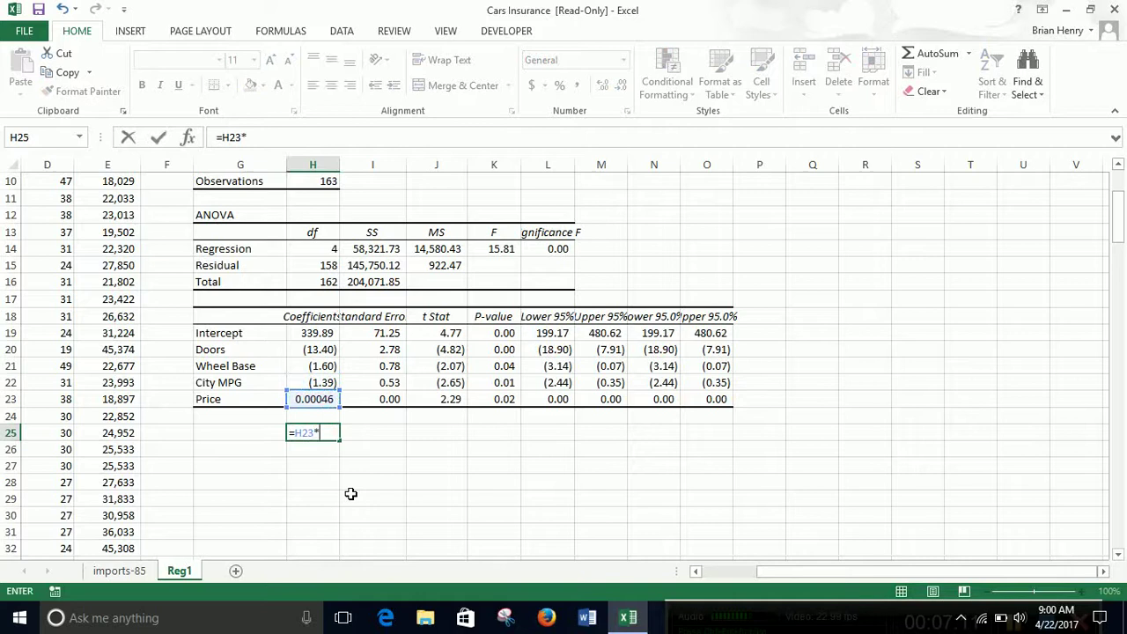
click(124, 515)
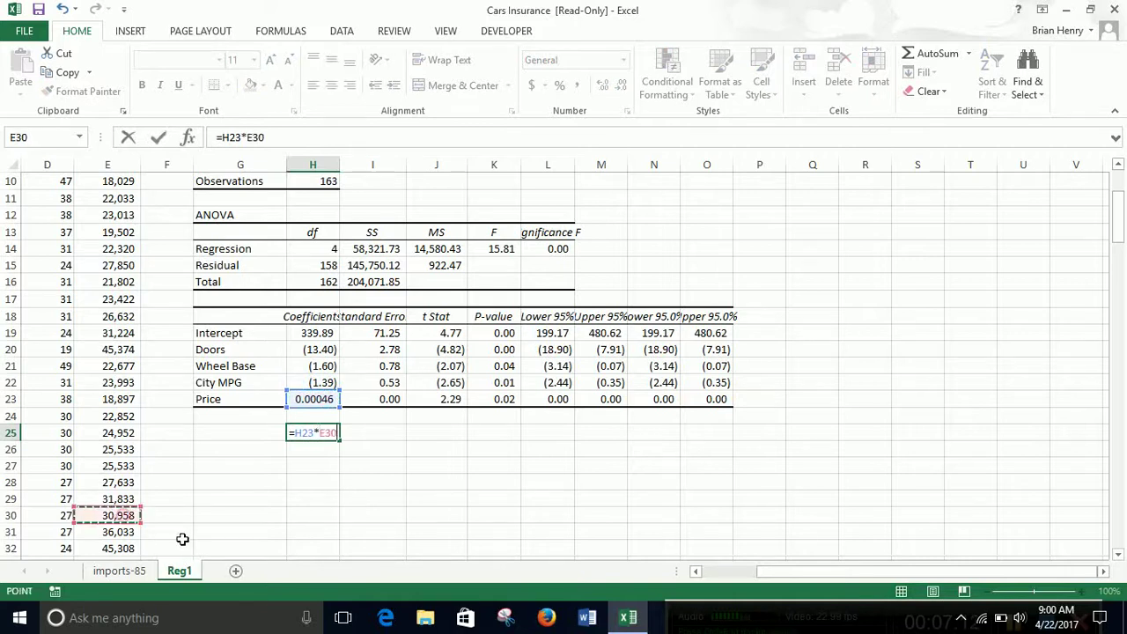
key(Return)
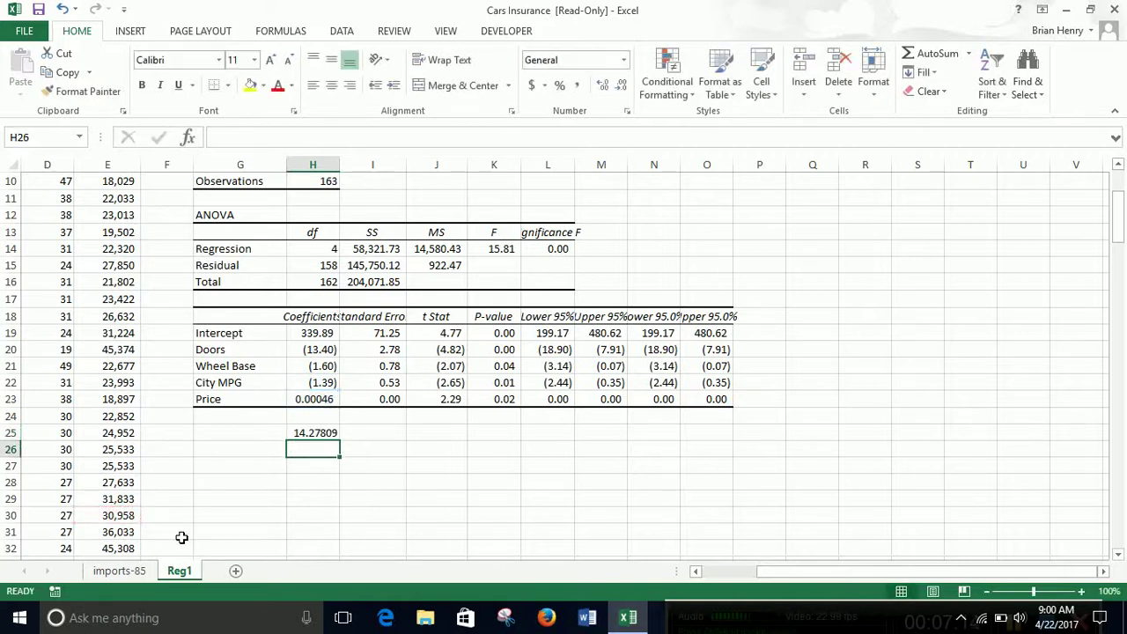
click(319, 431)
key(Delete)
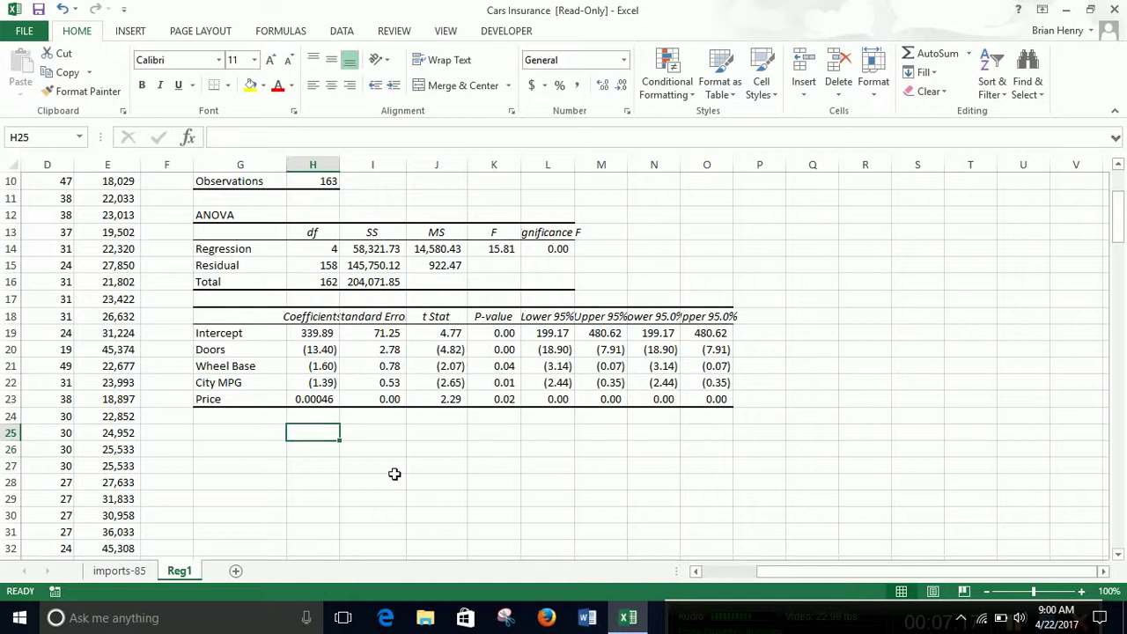
click(327, 403)
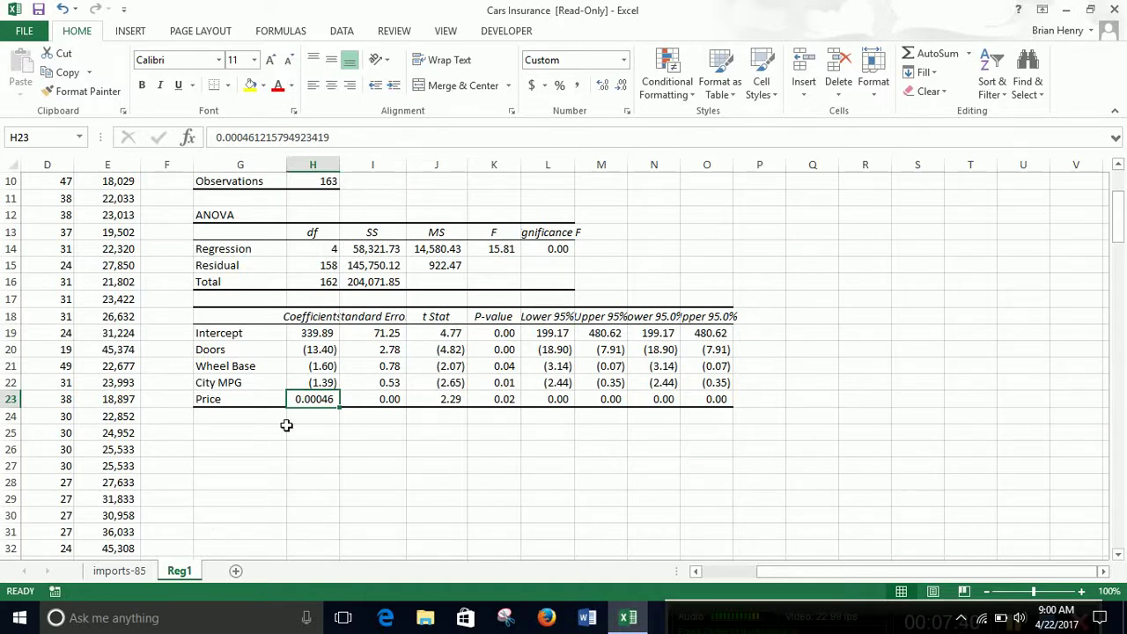
On the imports-85 sheet, check the Normed Losses column and the predictor columns from Doors onward.
click(139, 570)
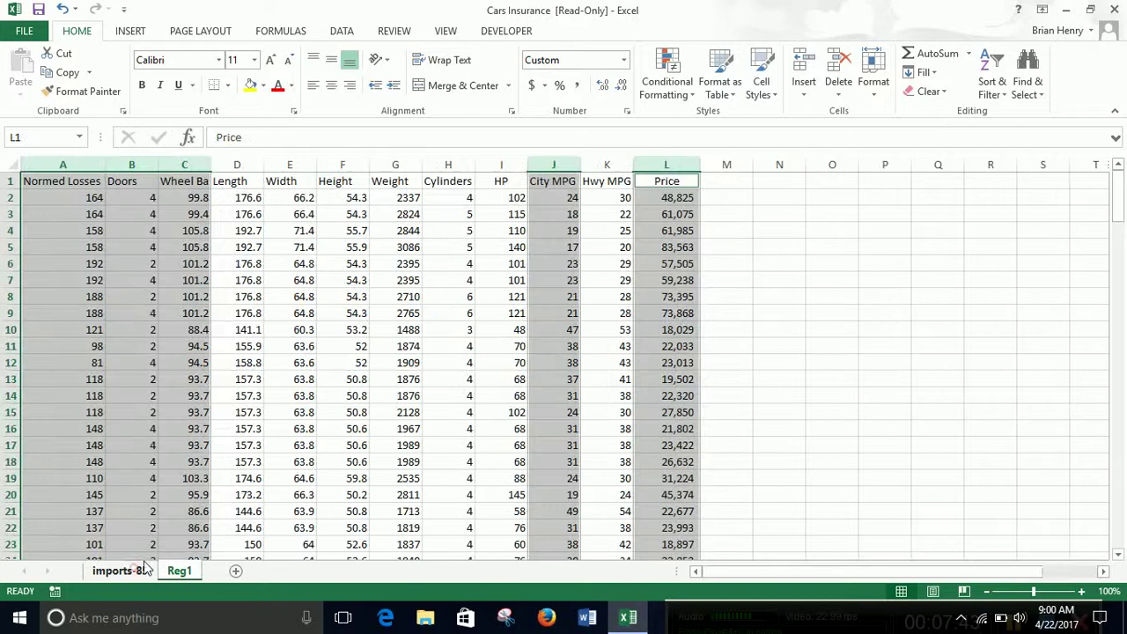
click(789, 266)
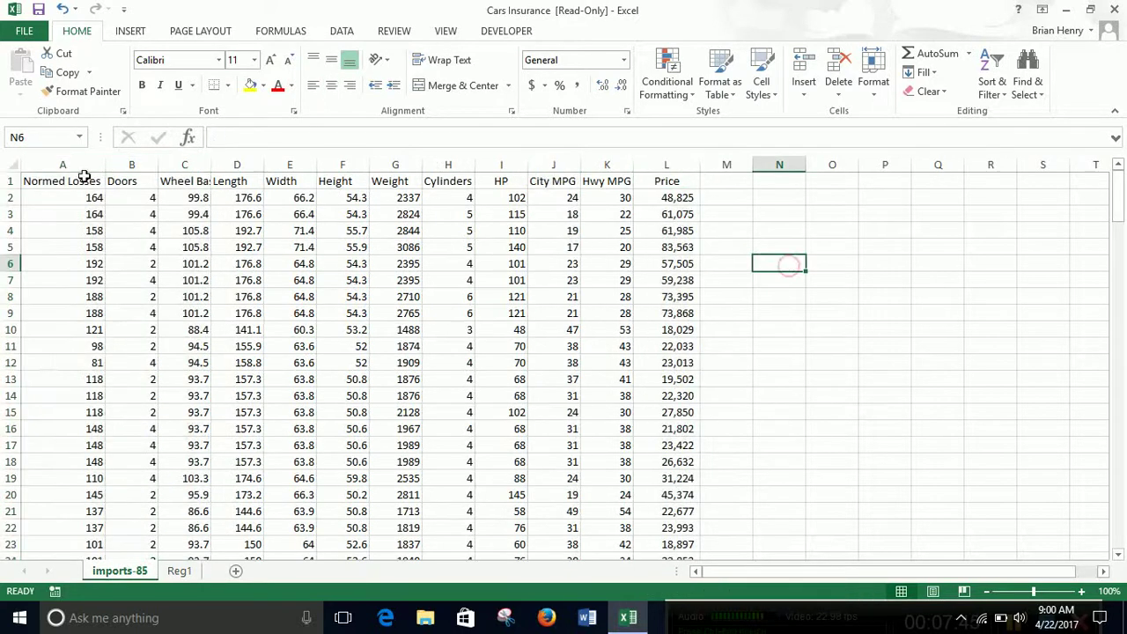
click(51, 163)
drag(138, 164, 673, 167)
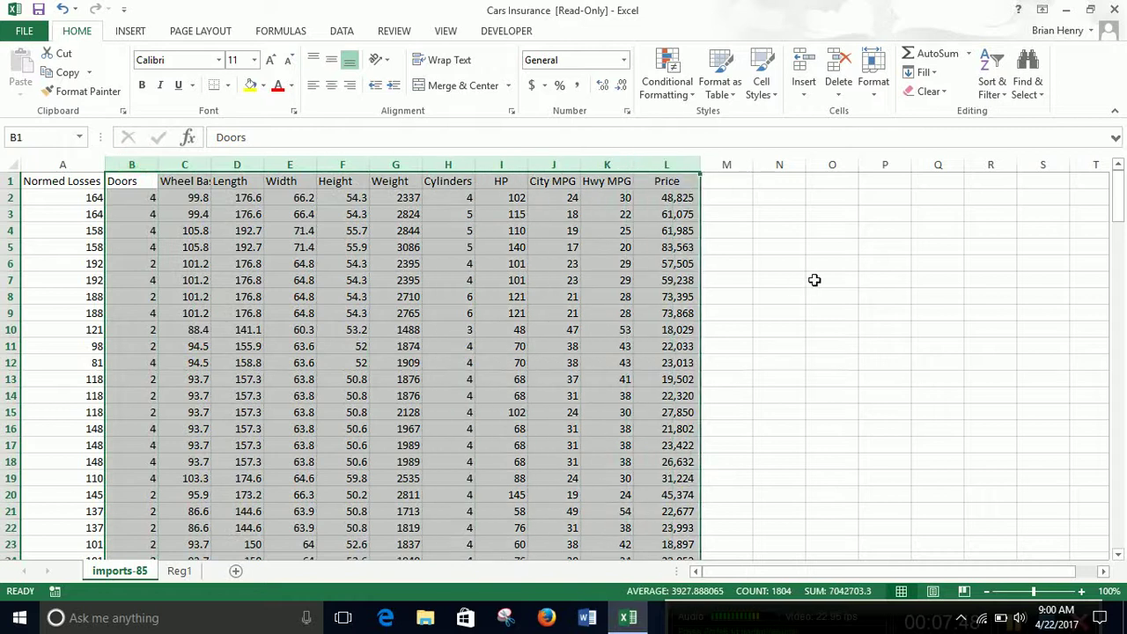
click(881, 279)
Start a Regression analysis from the Data Analysis tools and move its dialog off the data.
click(341, 30)
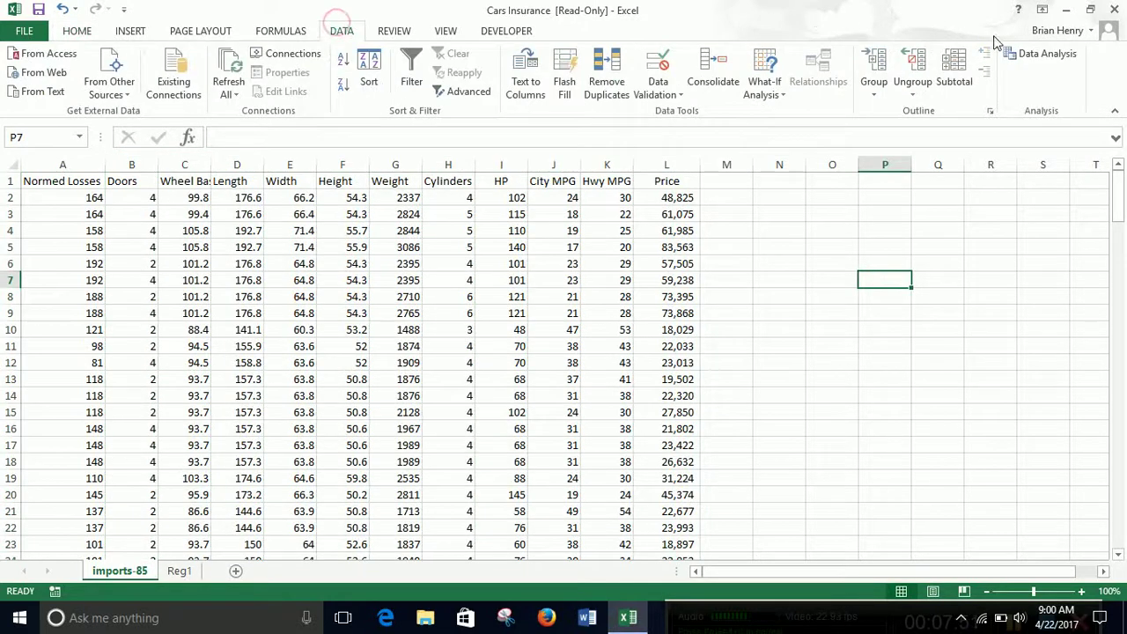
click(1037, 54)
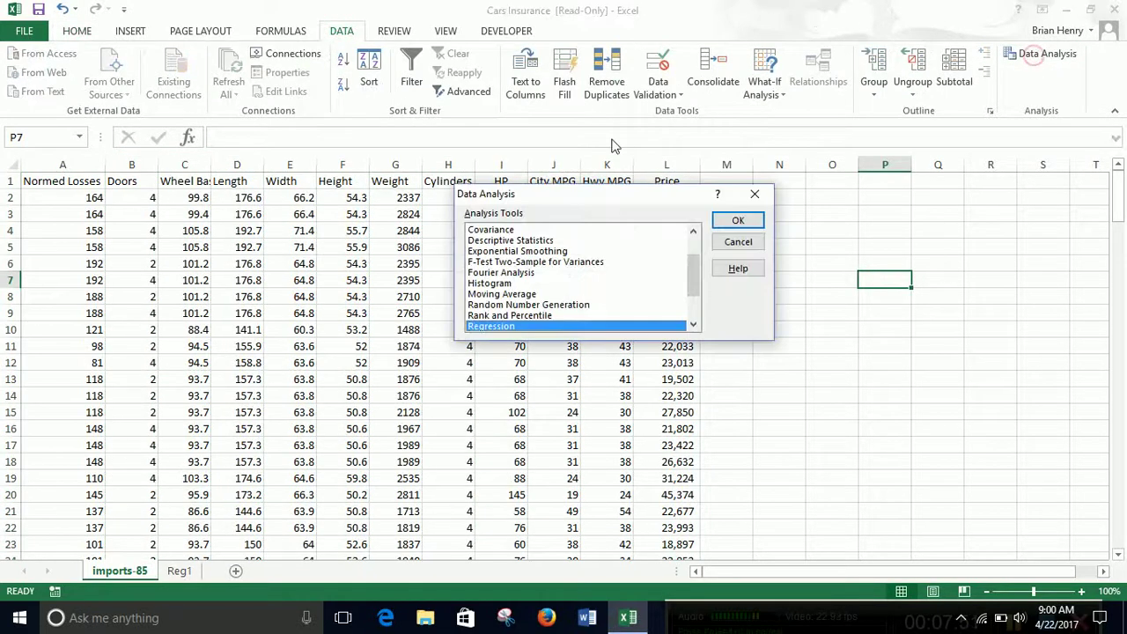
click(742, 220)
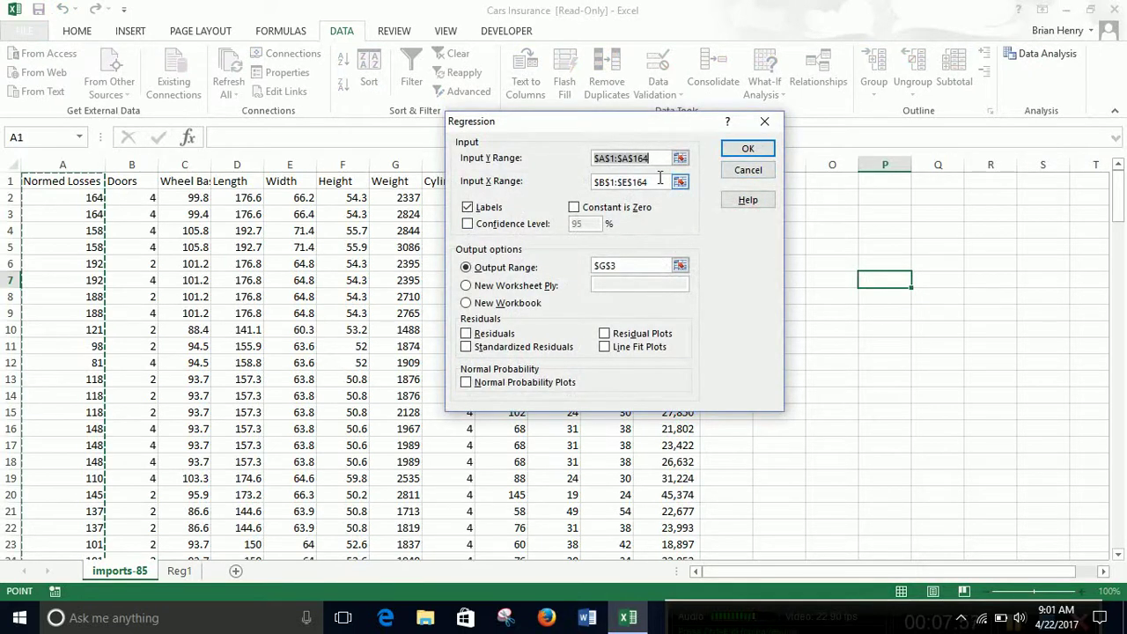
drag(645, 132, 929, 203)
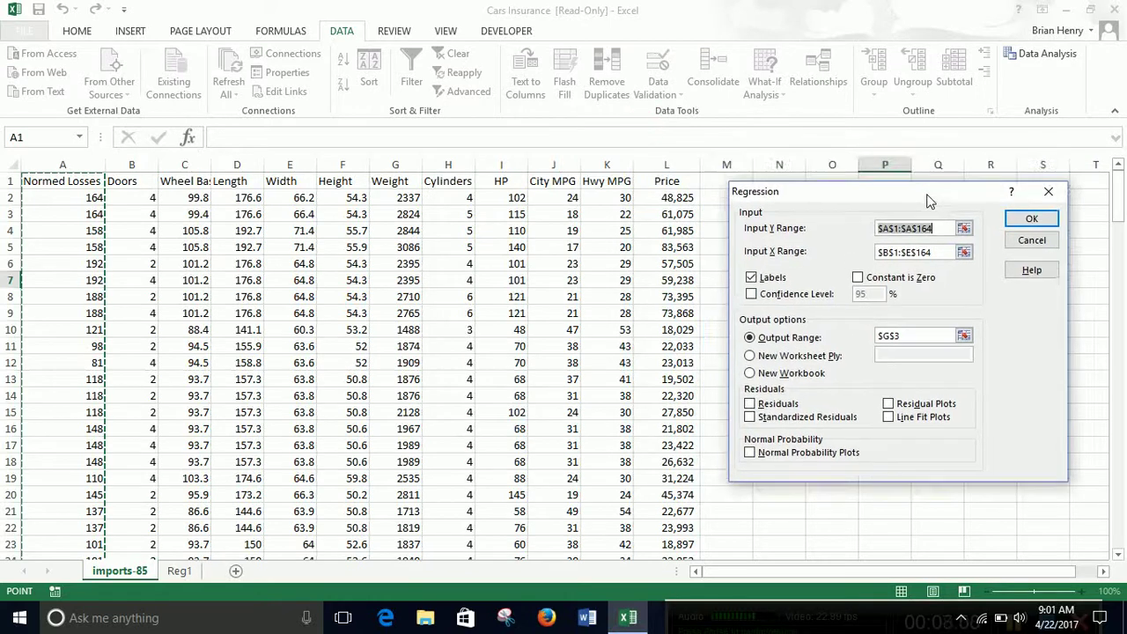
Extend the Input X Range to the last variable column and change the output range to N3.
click(914, 255)
key(BackSpace)
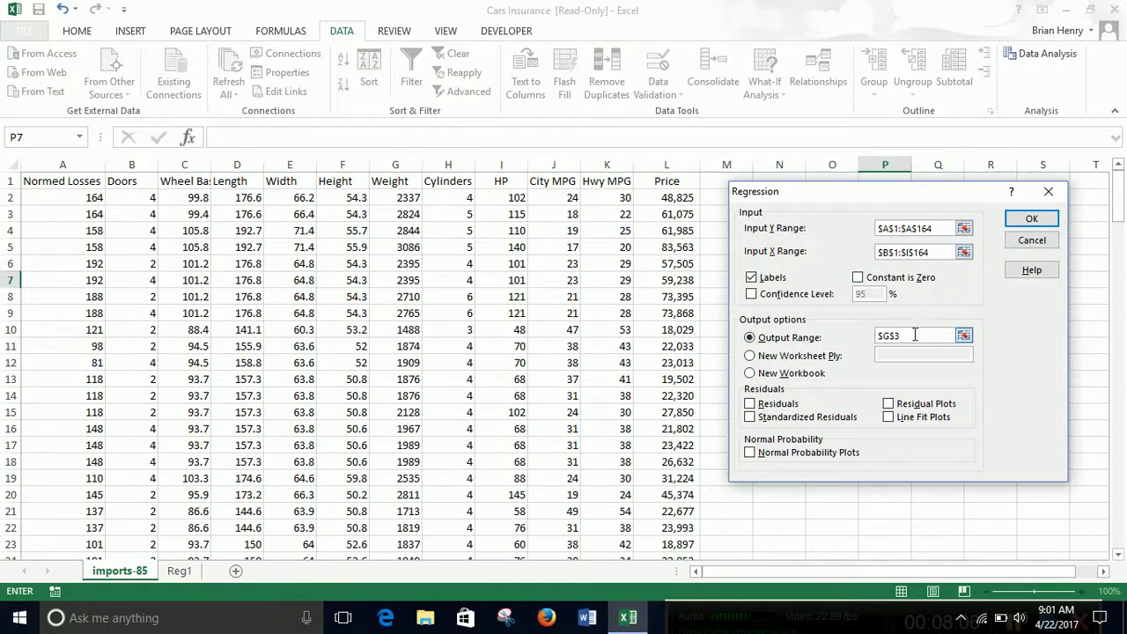
drag(917, 338, 872, 338)
click(889, 335)
key(BackSpace)
text(n)
Run the regression and scroll to the new summary output.
click(1019, 216)
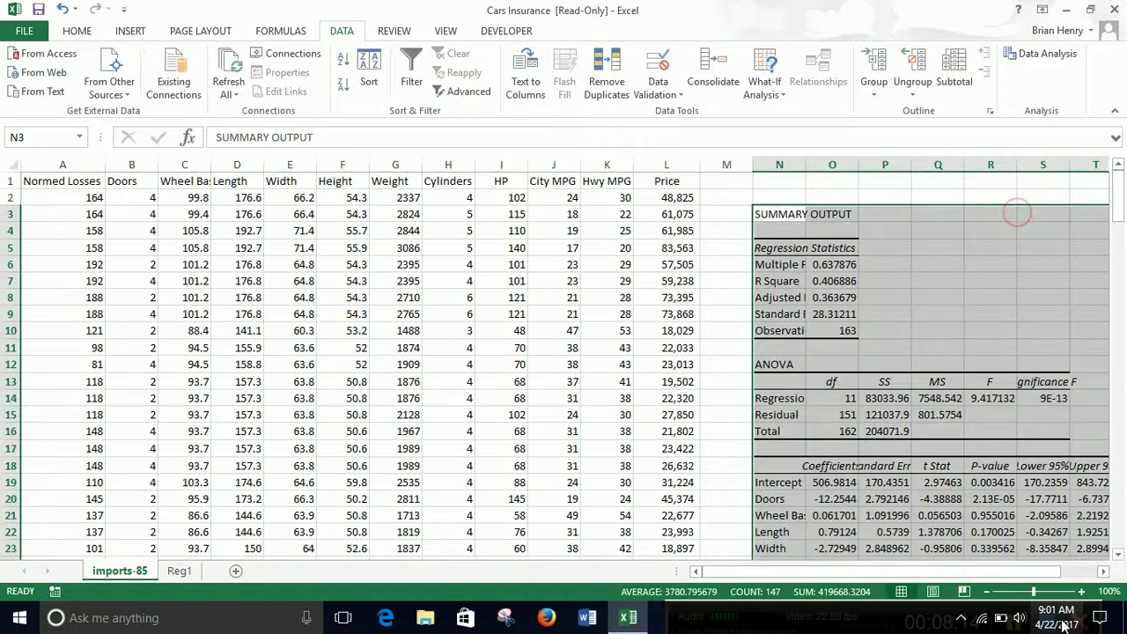
click(1104, 571)
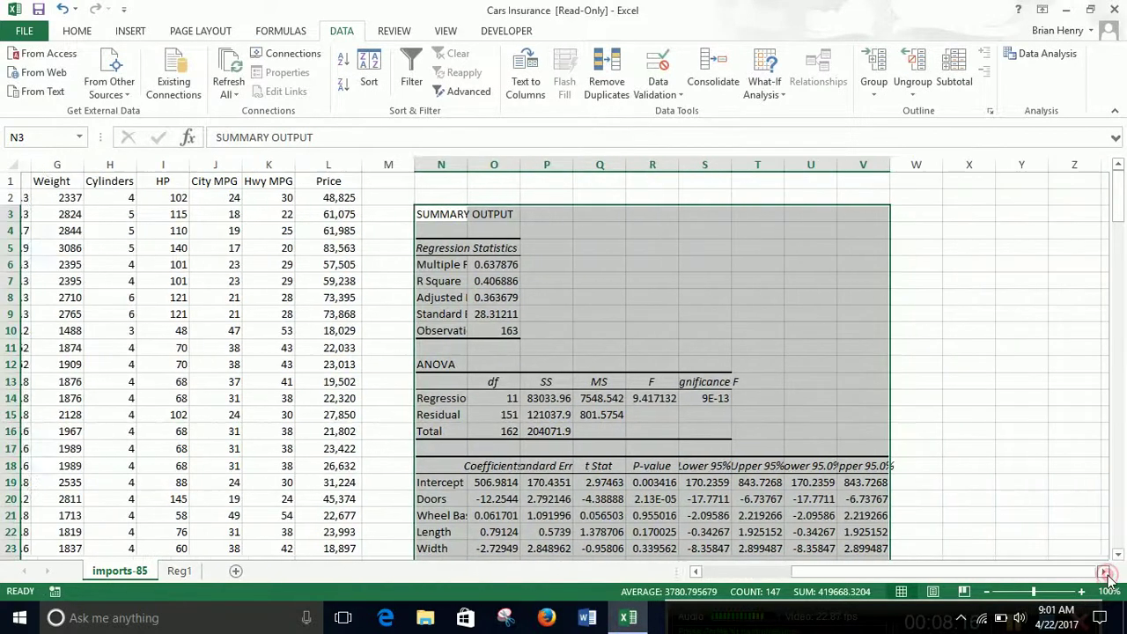
click(1105, 572)
scroll(492, 343, down, 1)
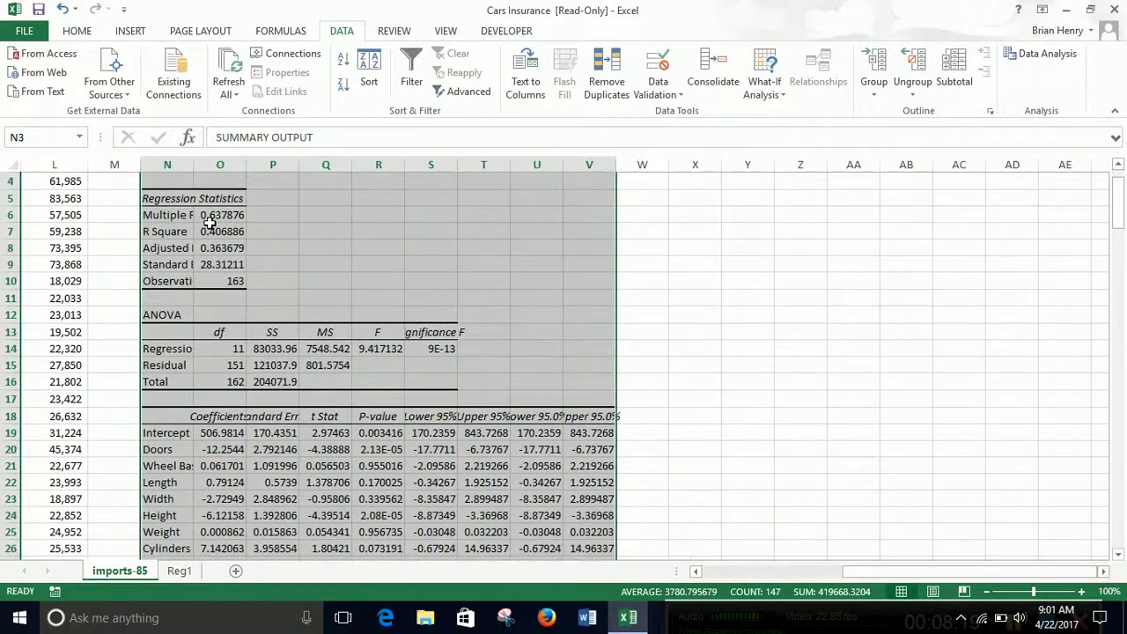
Give the regression statistics, ANOVA and coefficient values Comma Style with two decimals.
drag(209, 224, 215, 264)
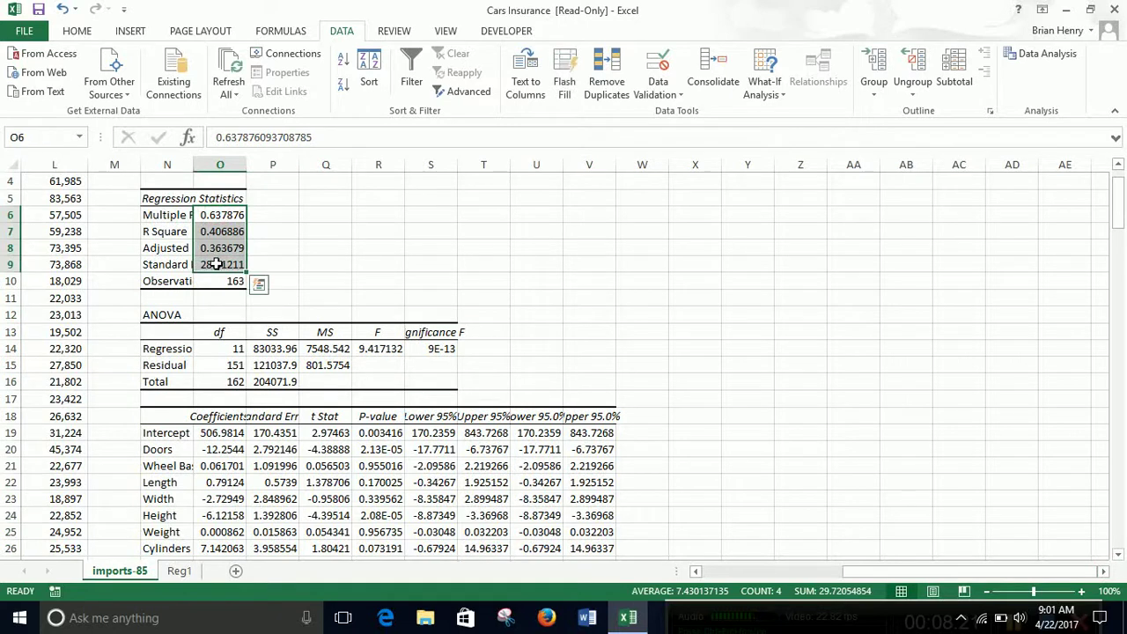
drag(264, 355, 417, 377)
drag(231, 431, 580, 531)
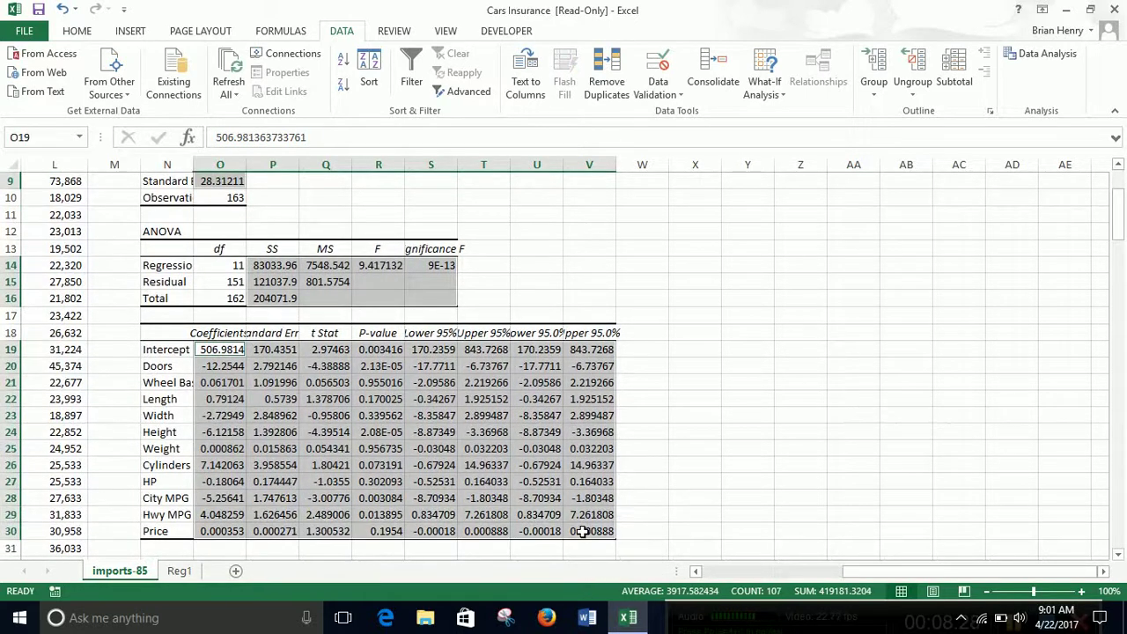
click(77, 31)
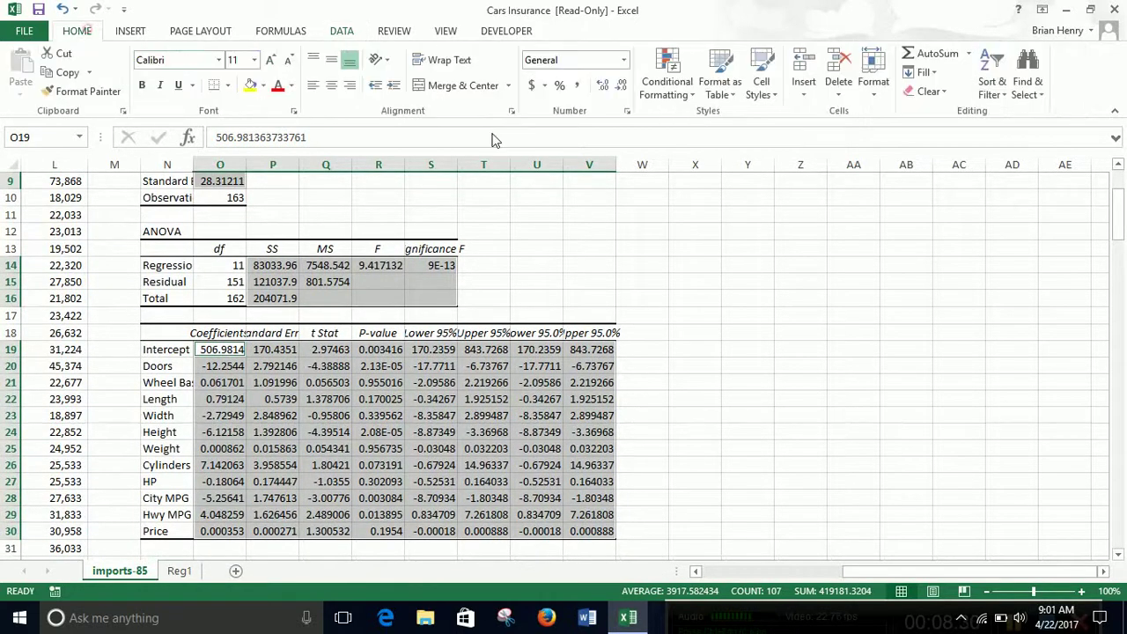
click(580, 86)
click(765, 352)
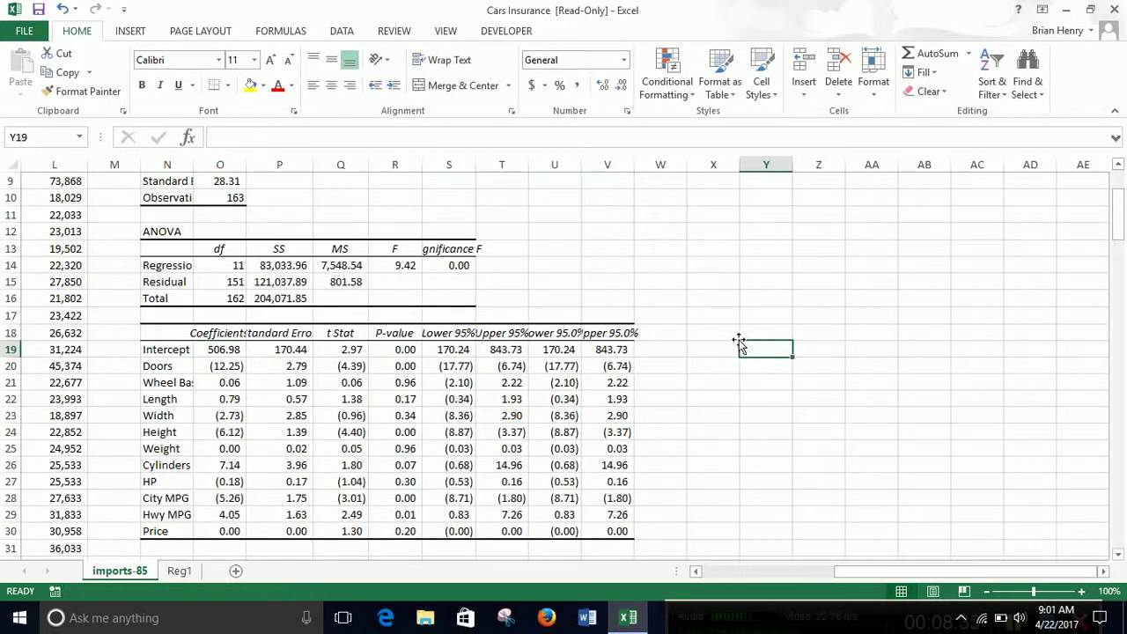
Autofit column N to its labels and review R Square 0.41 and Adjusted R Square 0.36.
double_click(191, 160)
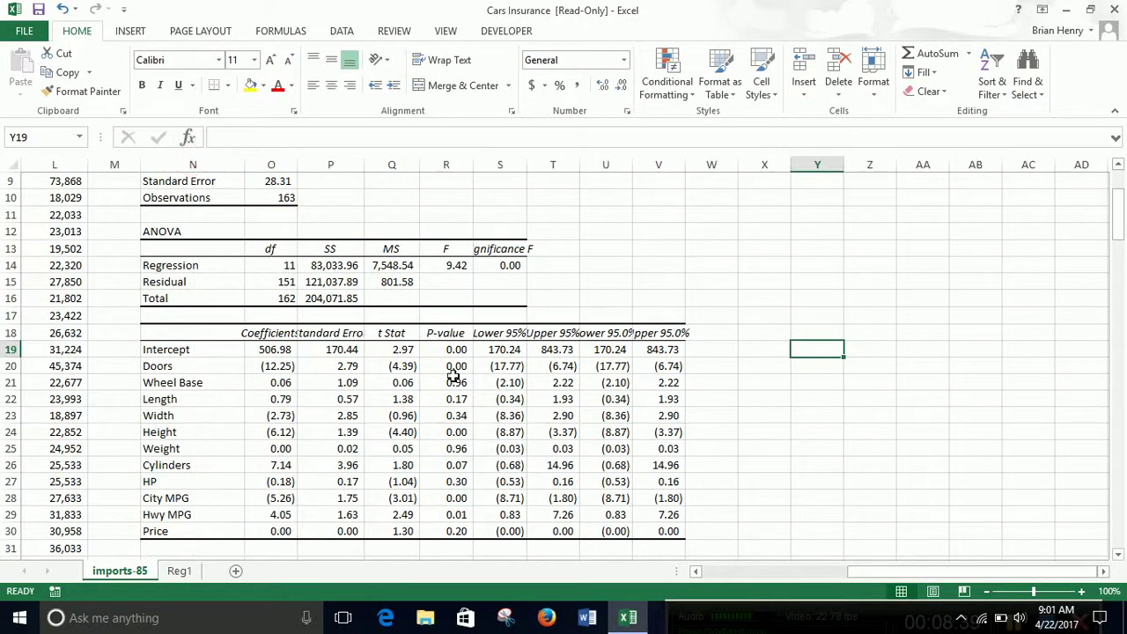
drag(453, 368, 458, 431)
scroll(301, 334, up, 3)
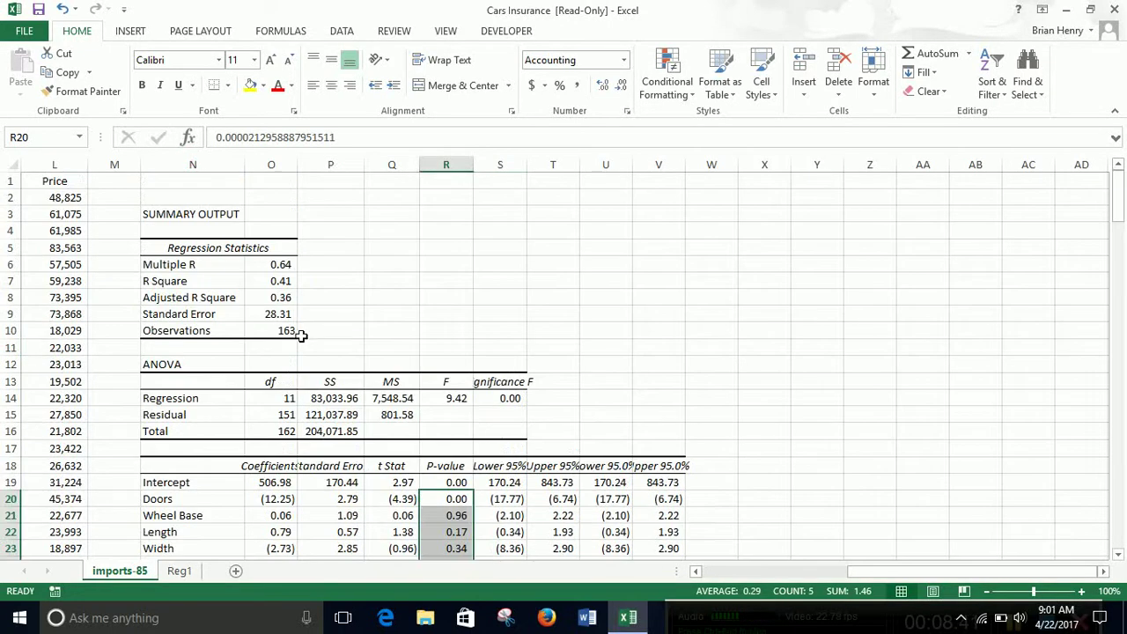
drag(280, 281, 275, 293)
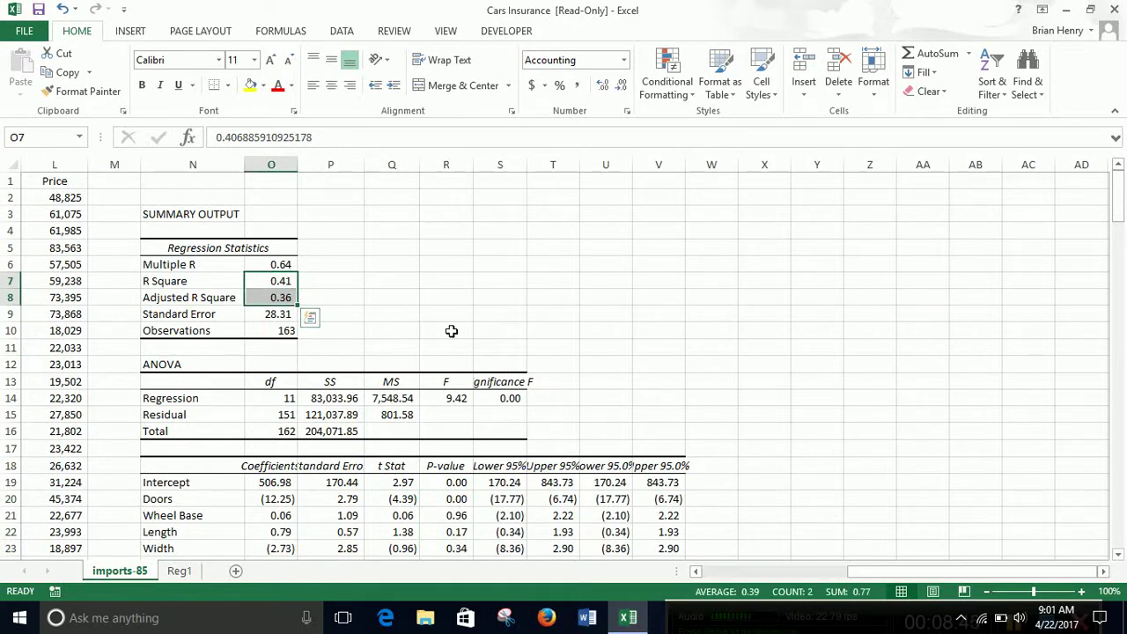
click(281, 299)
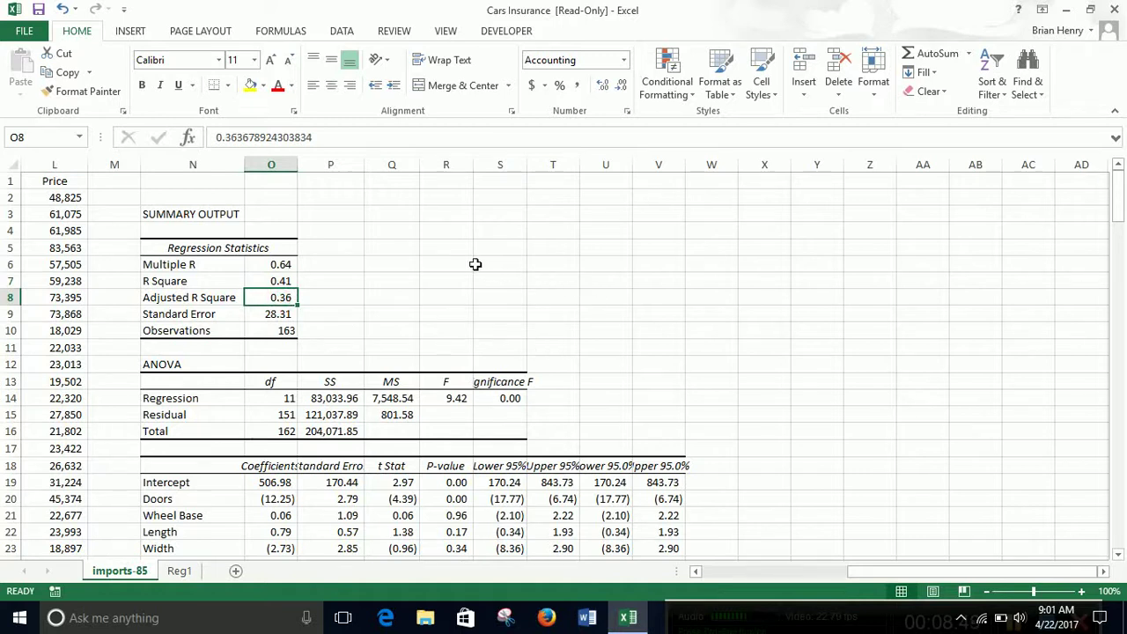
scroll(474, 264, down, 3)
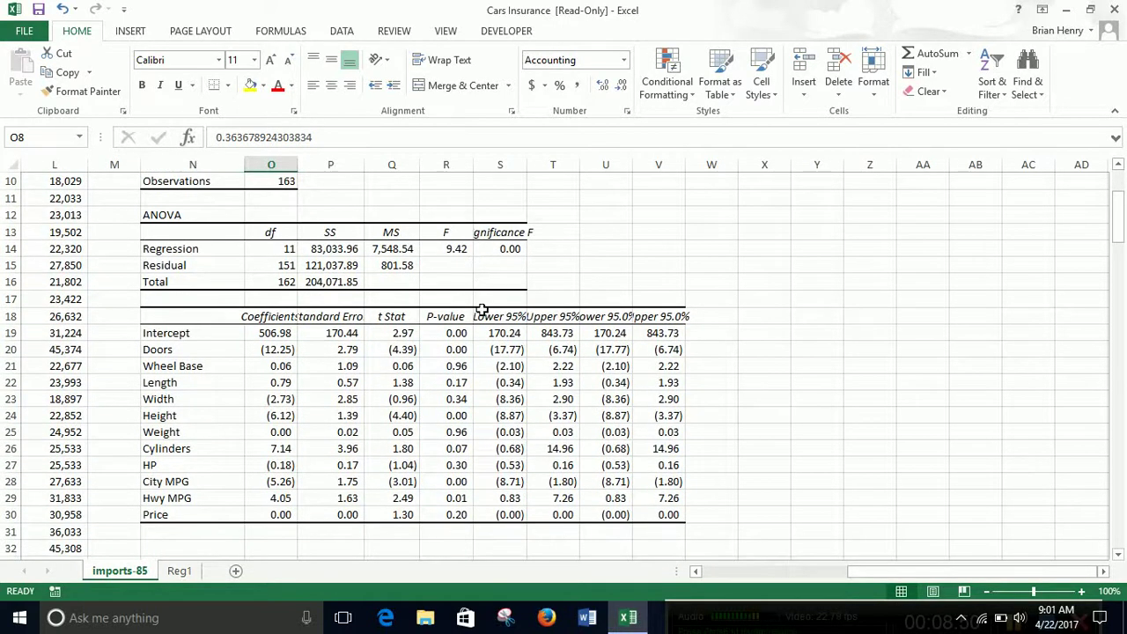
Fill the Doors and Height P-values yellow.
drag(447, 350, 439, 514)
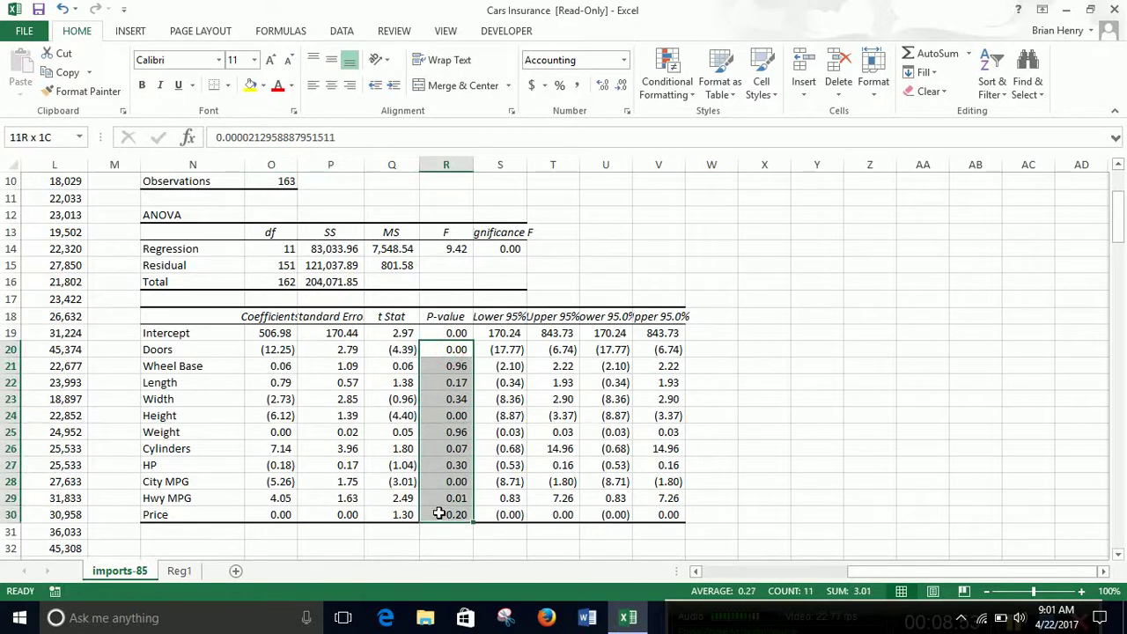
click(453, 351)
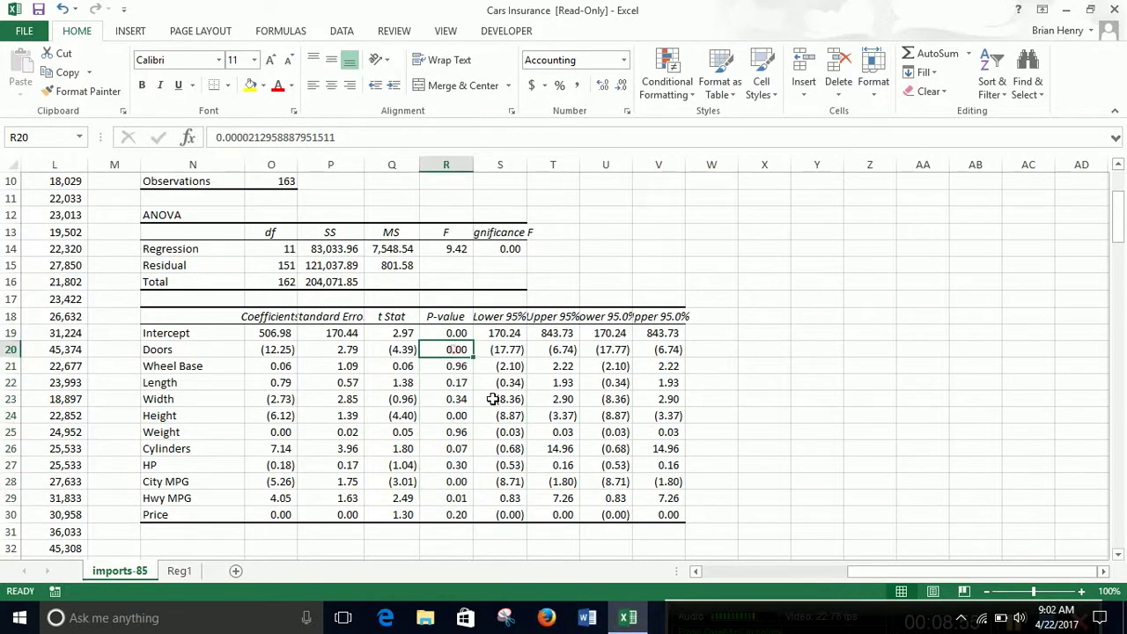
click(250, 84)
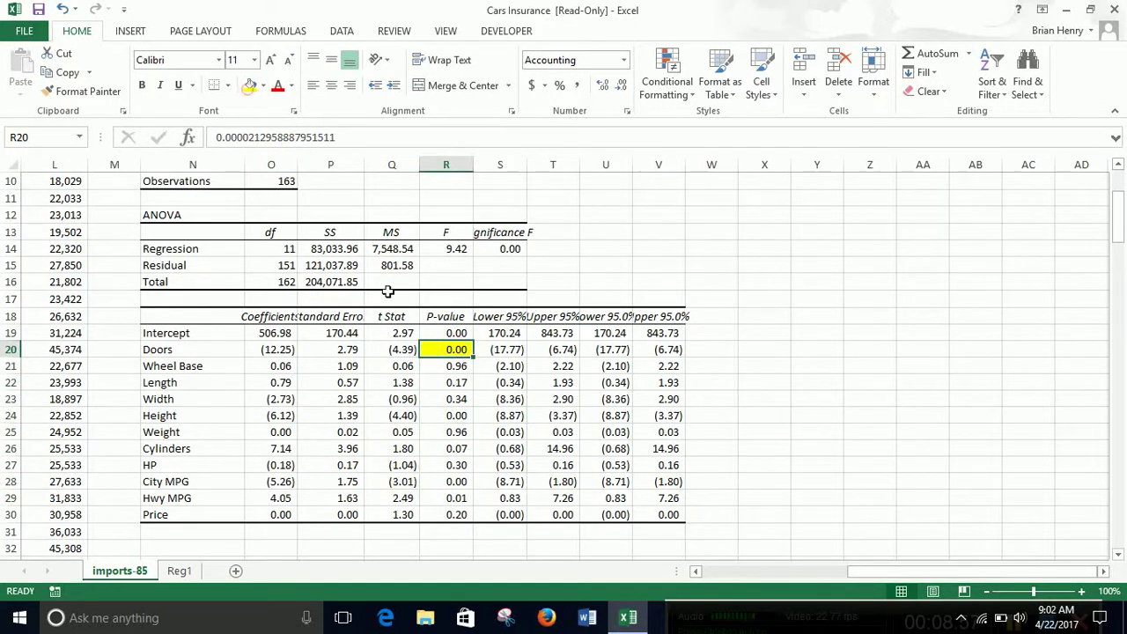
drag(456, 366, 462, 398)
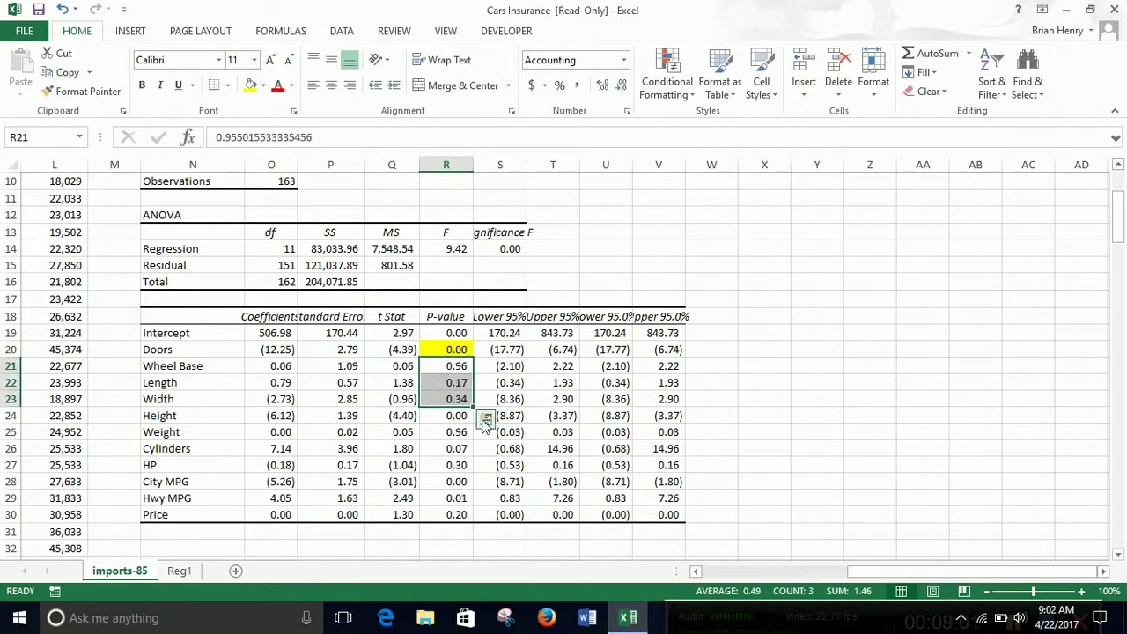
click(456, 416)
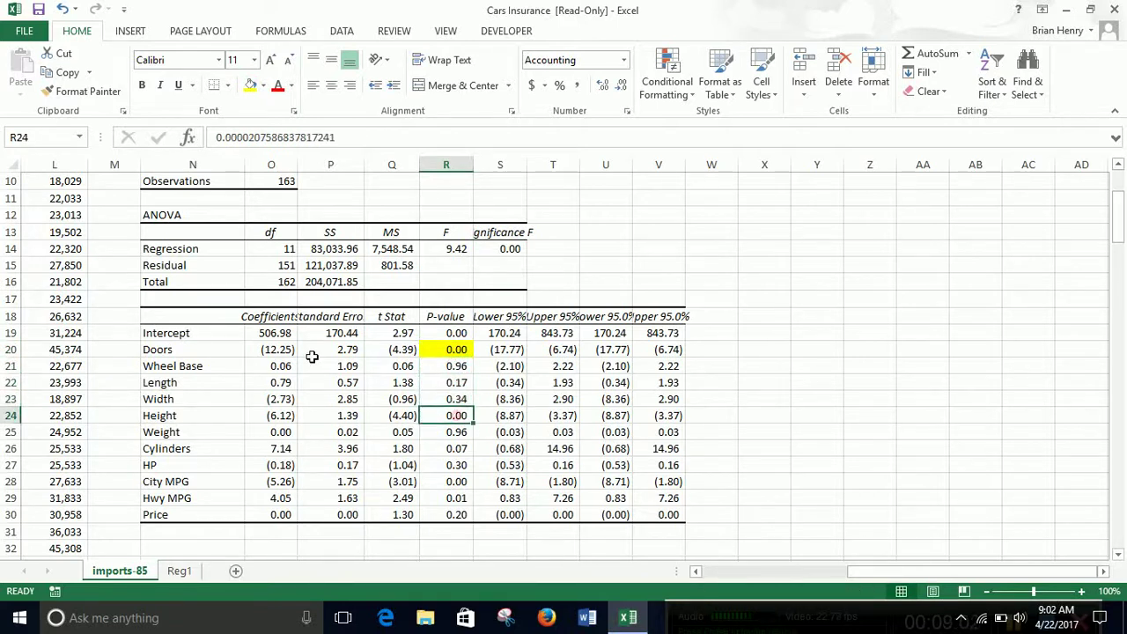
click(251, 85)
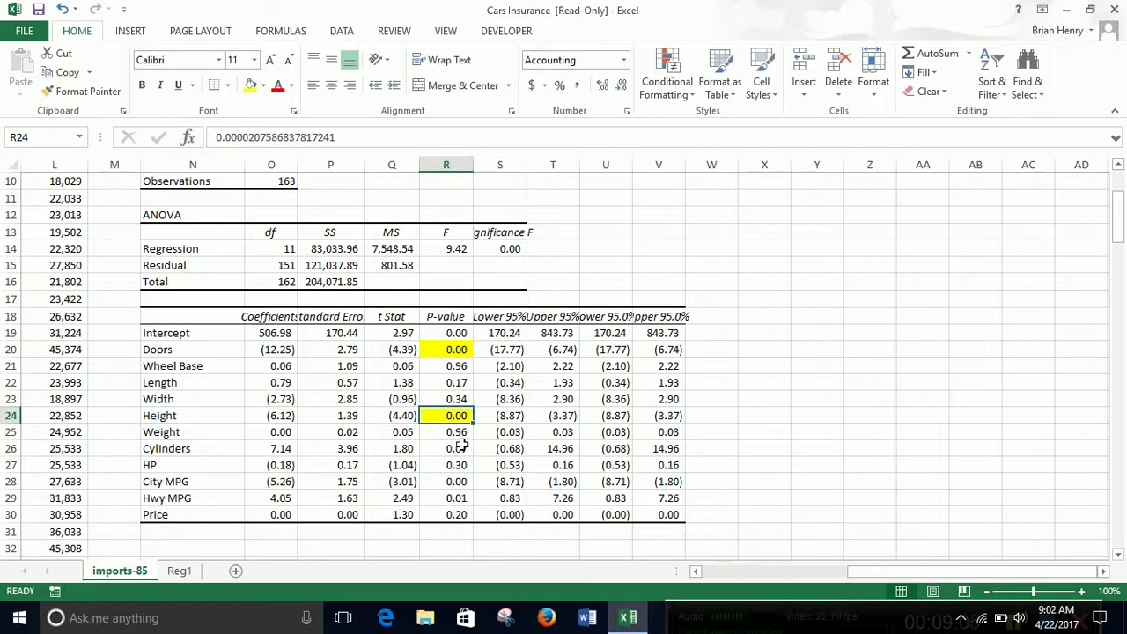
After checking Cylinders and HP, fill the City MPG and Hwy MPG P-values yellow.
click(460, 448)
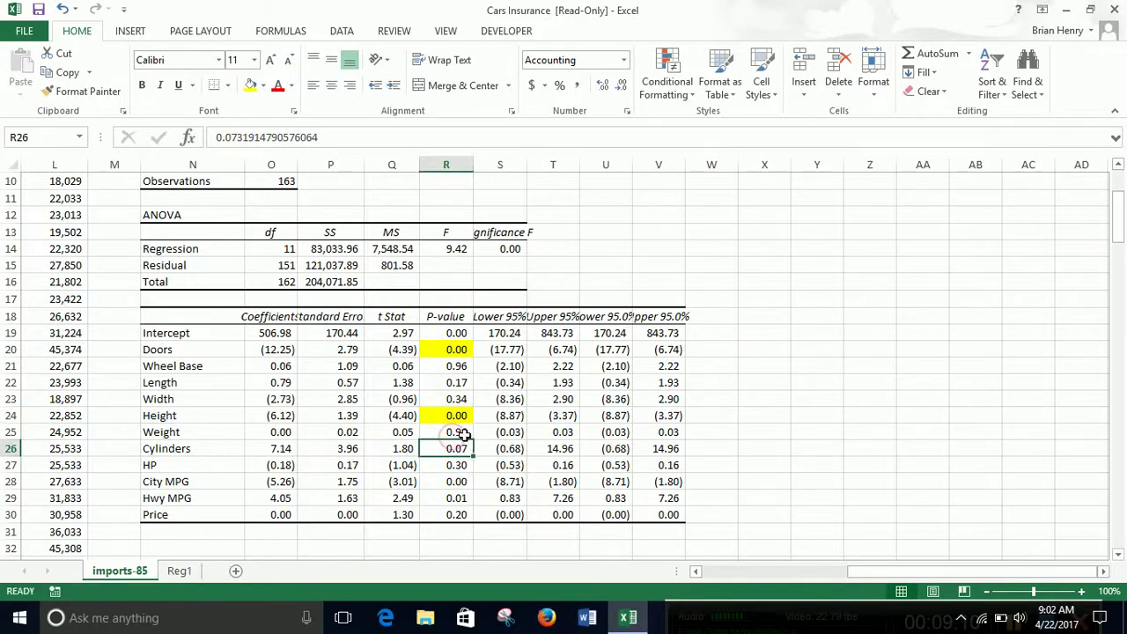
click(458, 466)
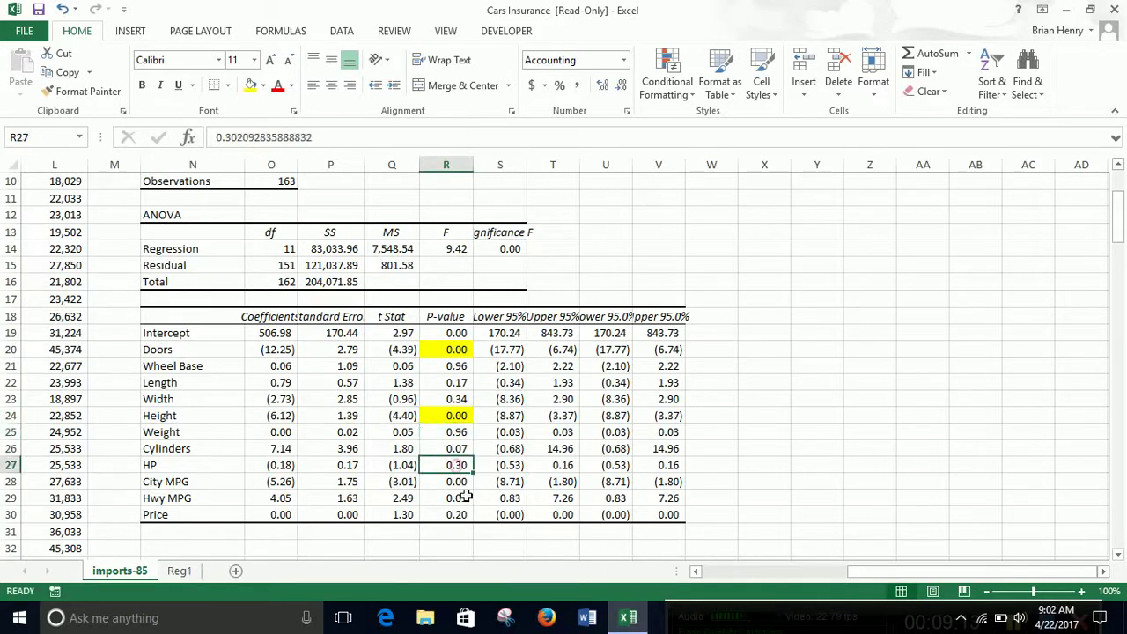
drag(456, 481, 457, 498)
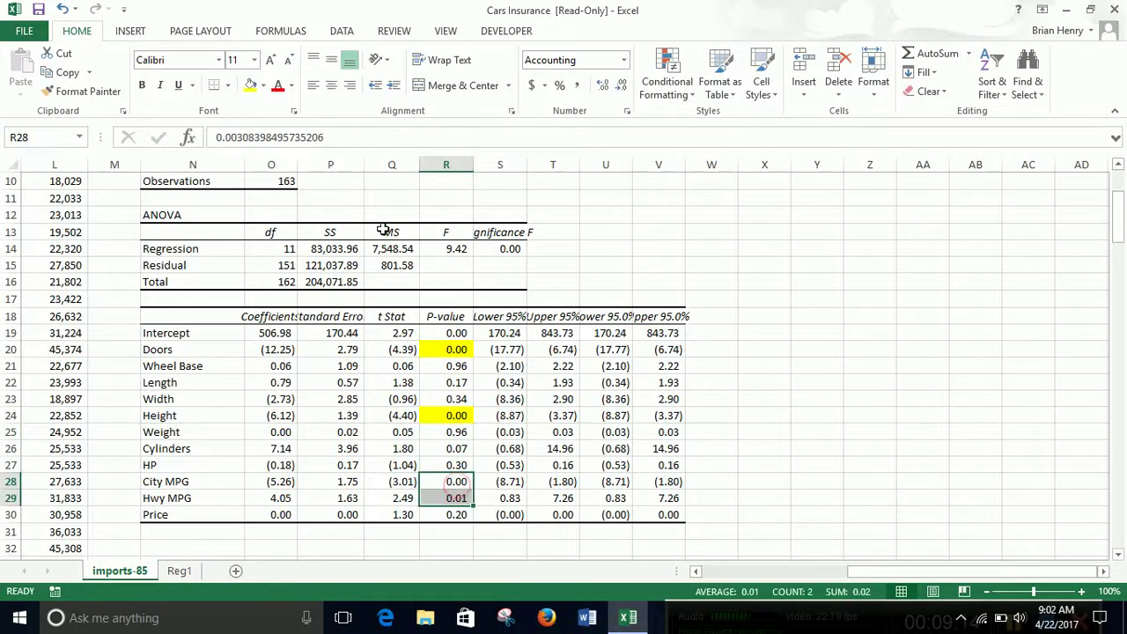
click(250, 86)
click(456, 515)
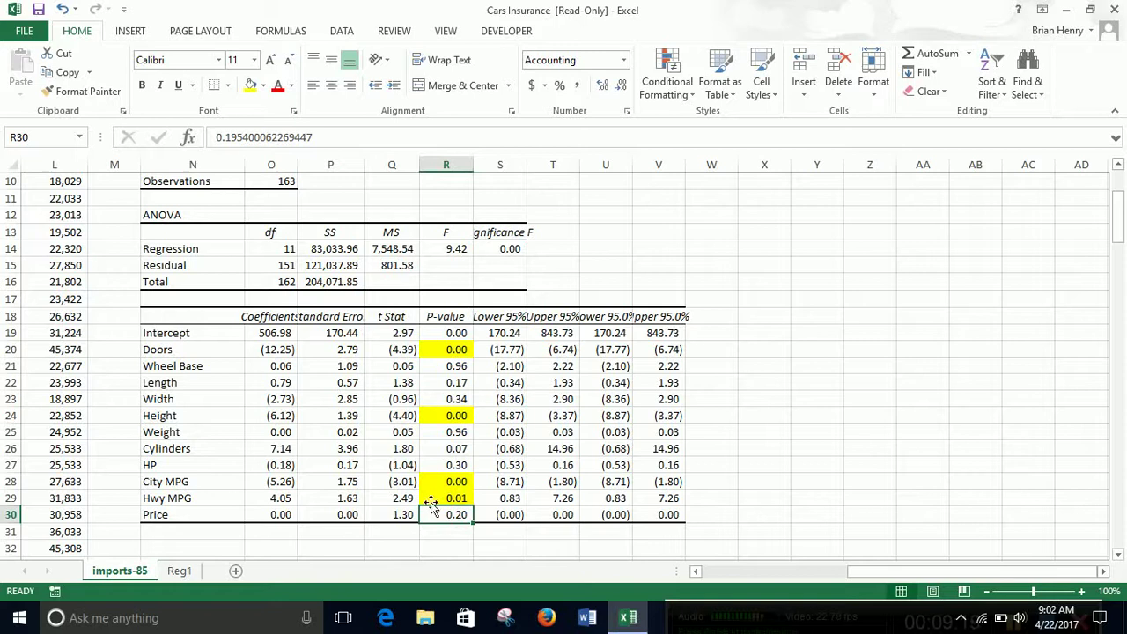
Review the significant variables Doors, Height, City MPG and Hwy MPG, then return to Reg1.
click(225, 349)
click(217, 419)
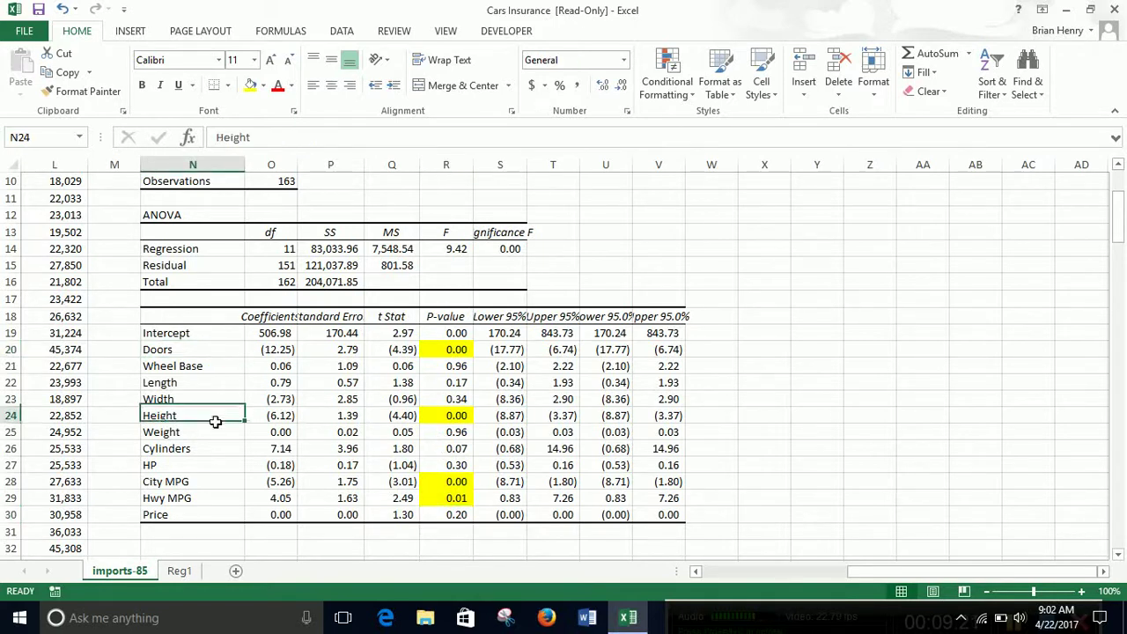
click(219, 486)
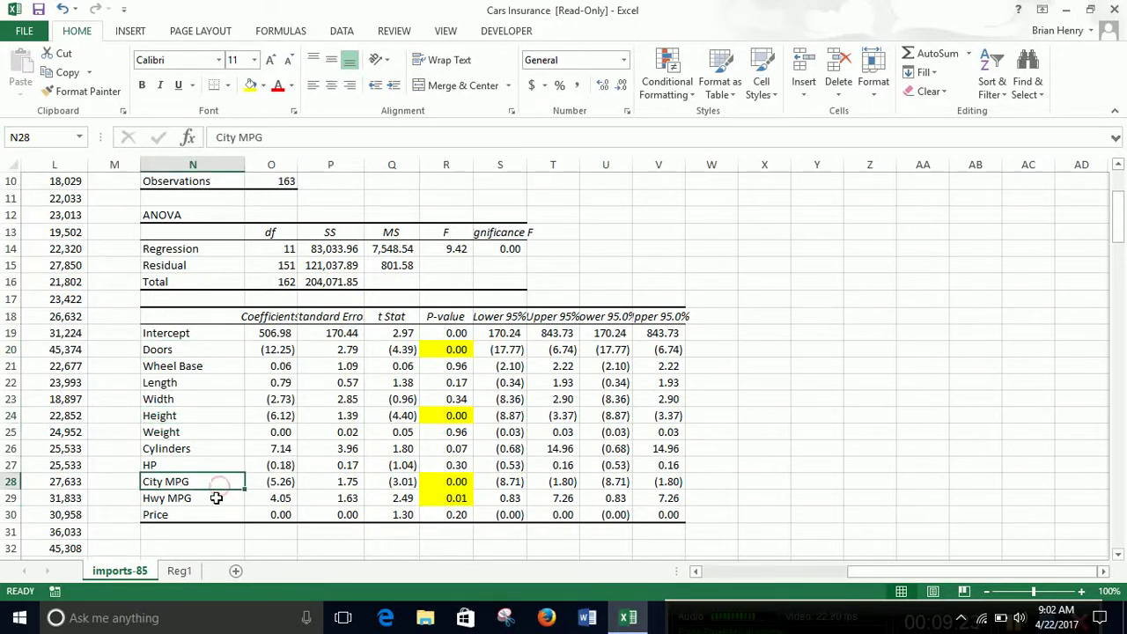
click(212, 498)
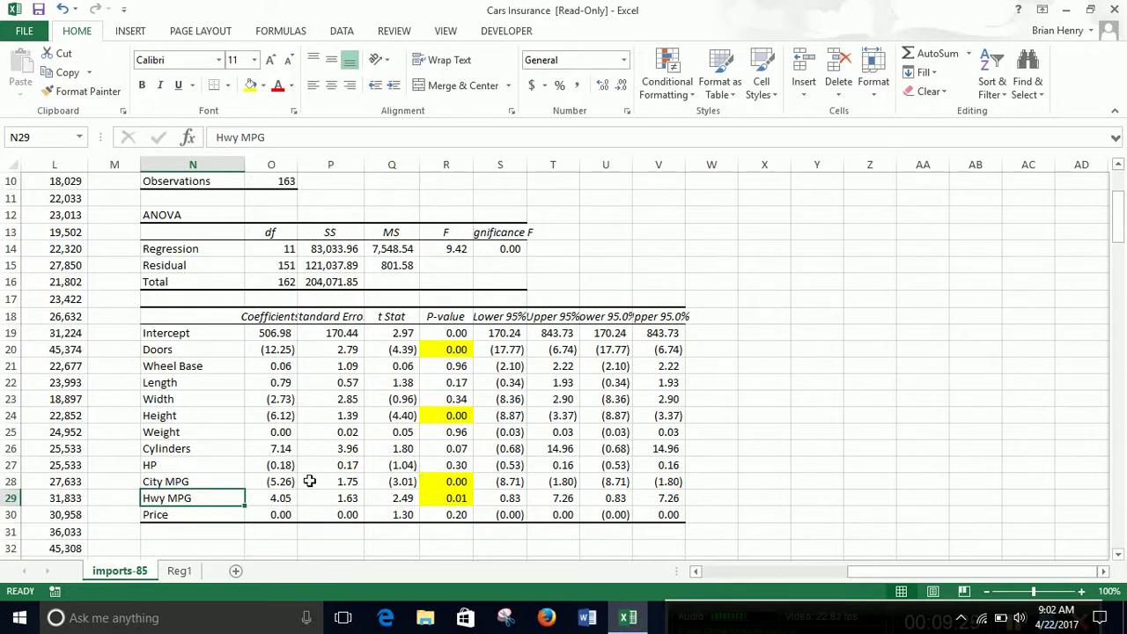
click(178, 571)
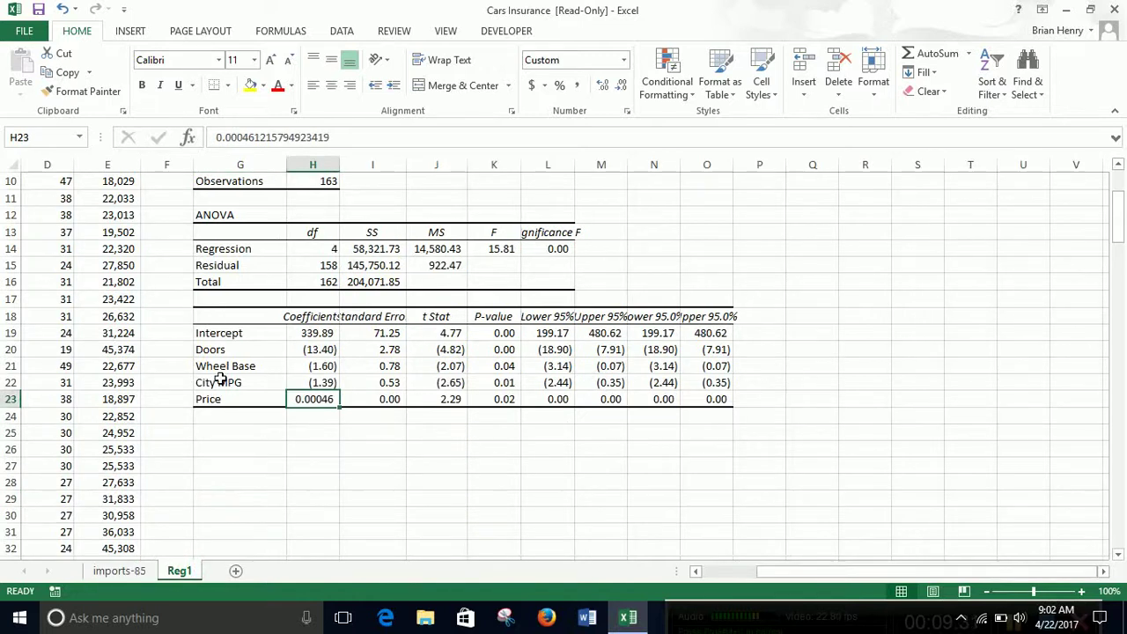
Compare the imports-85 Doors, Wheel Base, City MPG and Price rows against the Reg1 regression.
click(119, 571)
click(189, 353)
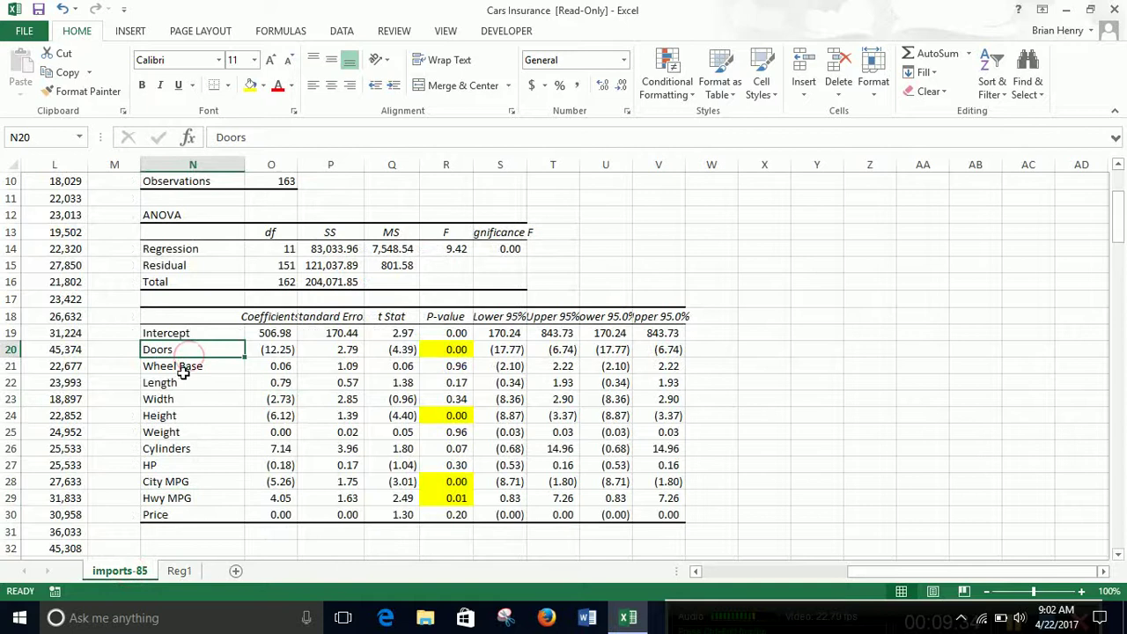
click(180, 361)
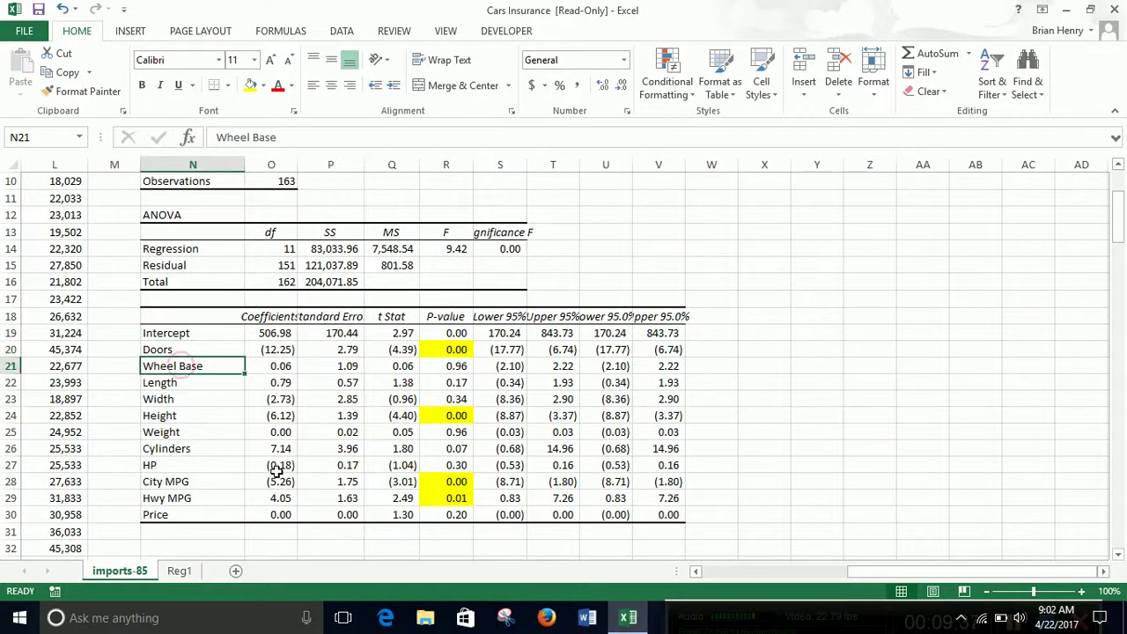
click(193, 481)
click(179, 514)
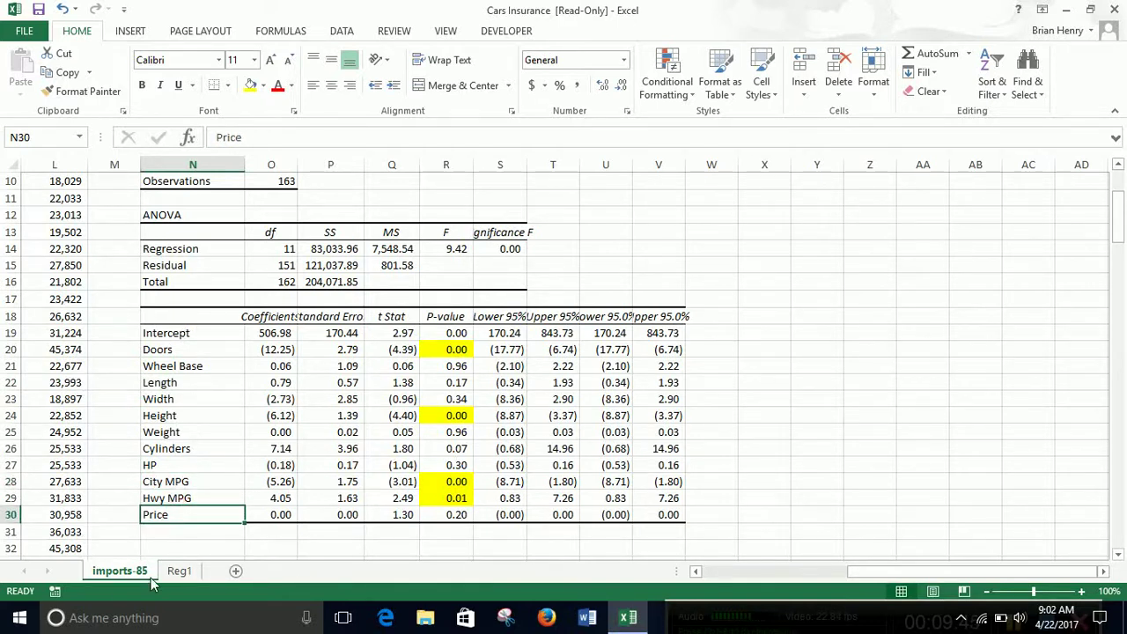
click(179, 572)
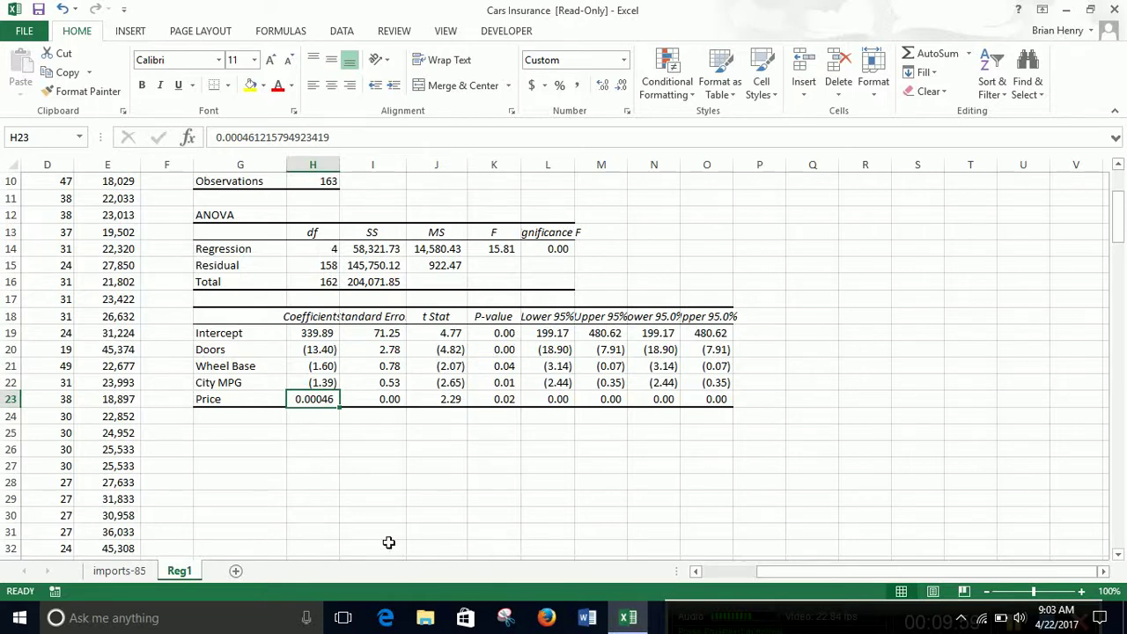
Rename the imports-85 sheet tab to Reg2.
click(123, 572)
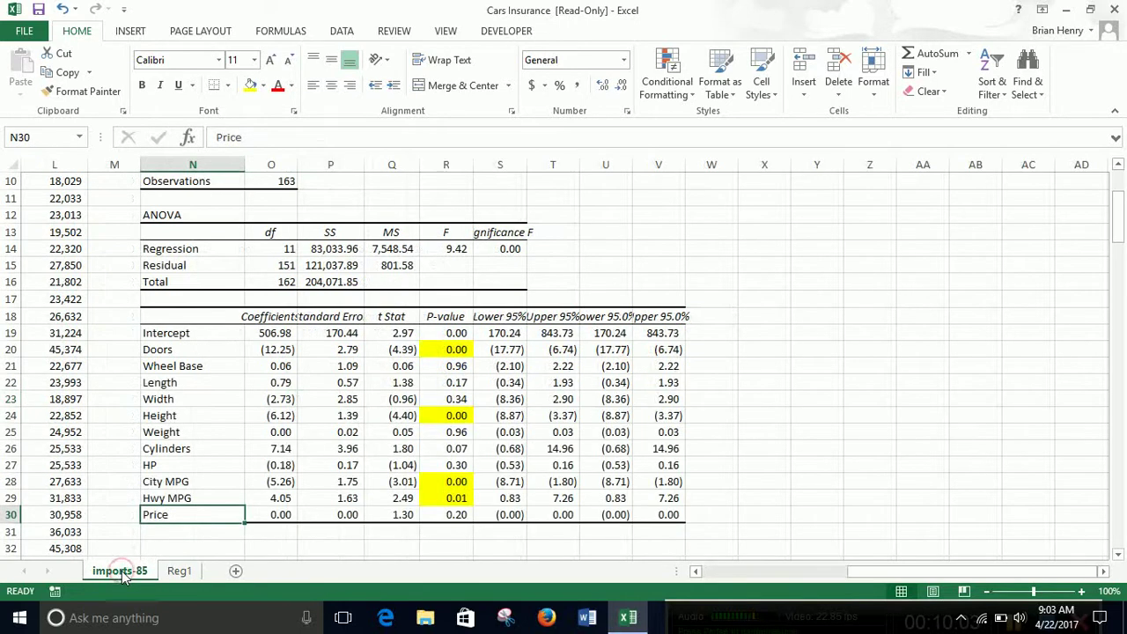
double_click(123, 572)
text(R)
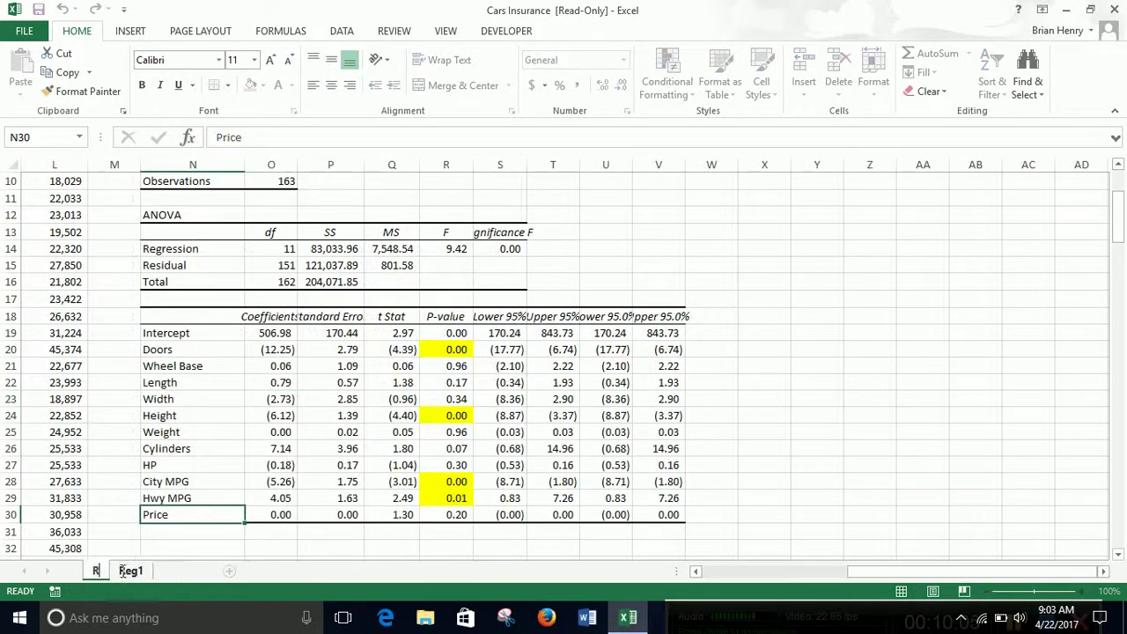
text(eg2)
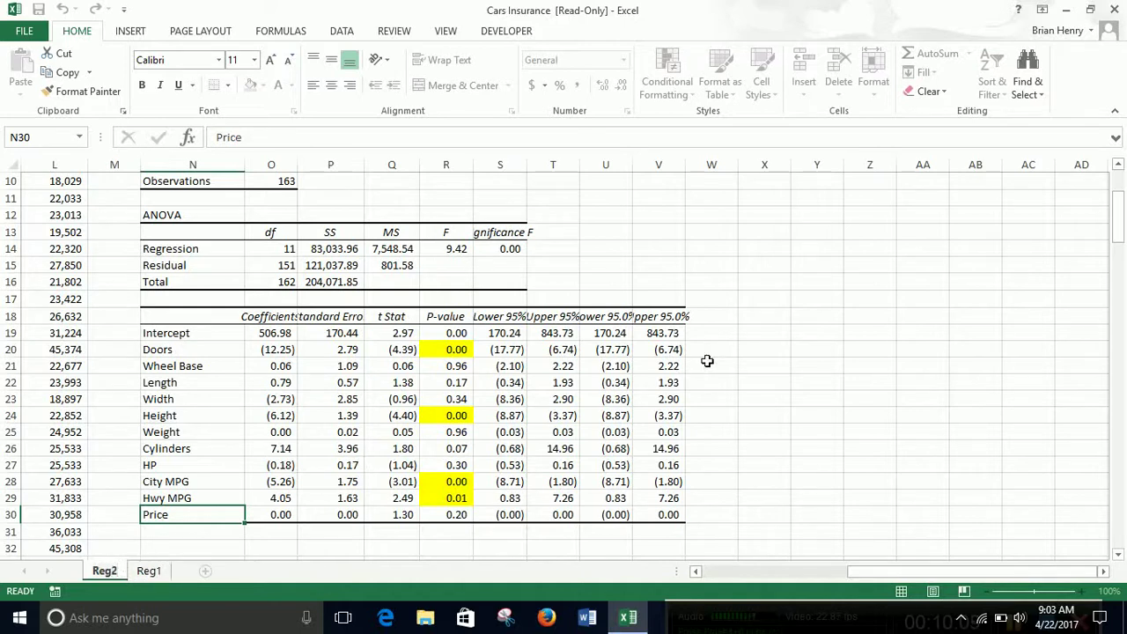
key(Return)
click(709, 368)
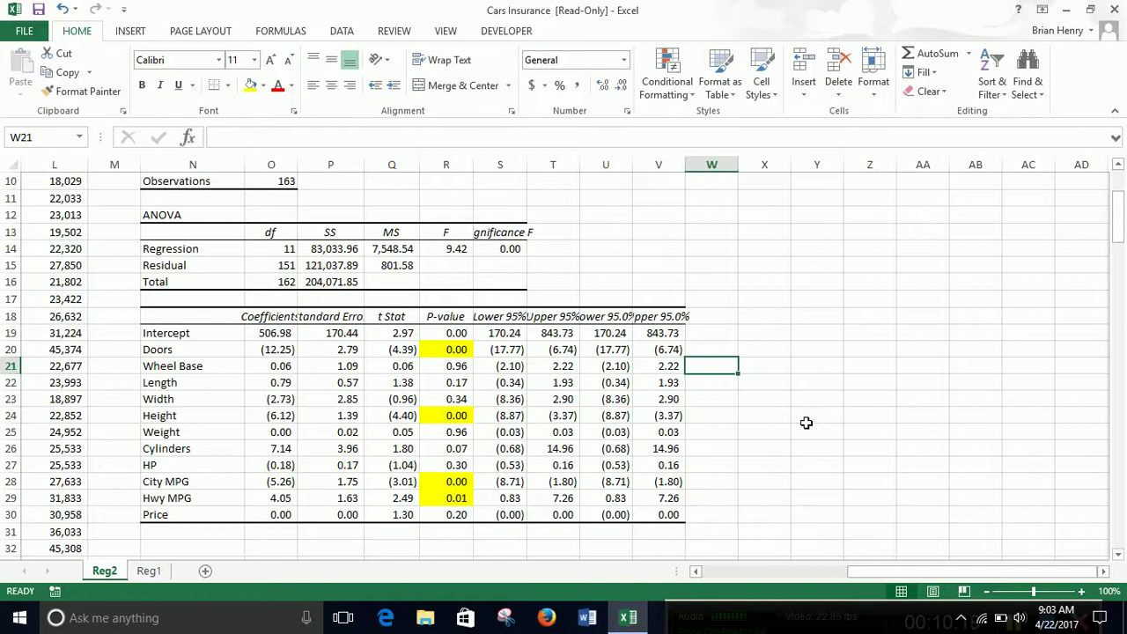
scroll(805, 418, down, 1)
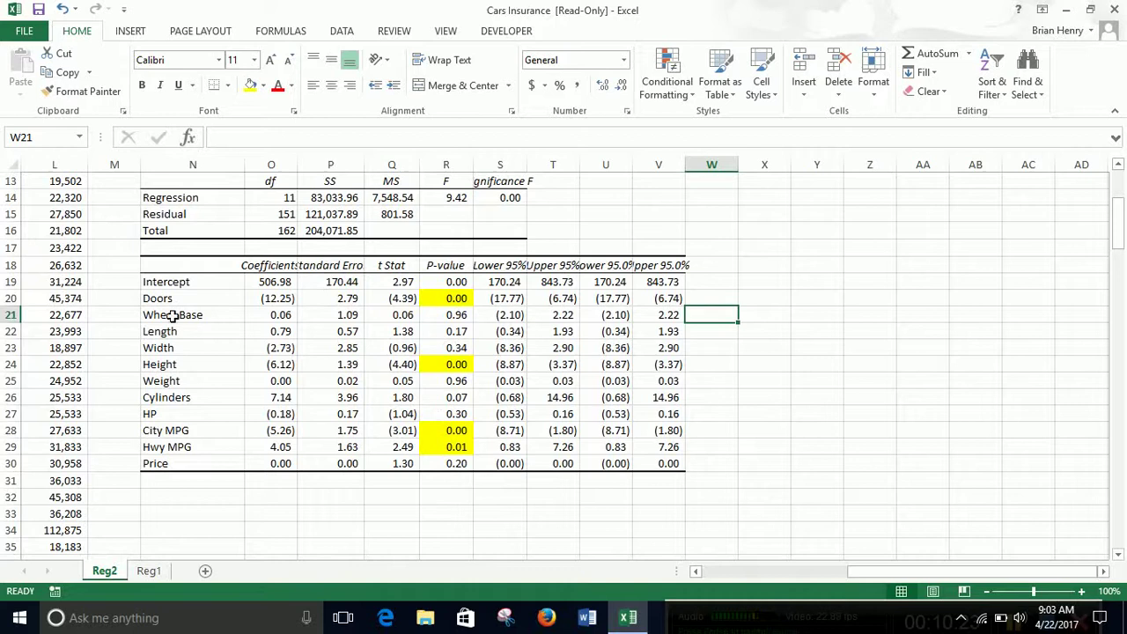
click(201, 355)
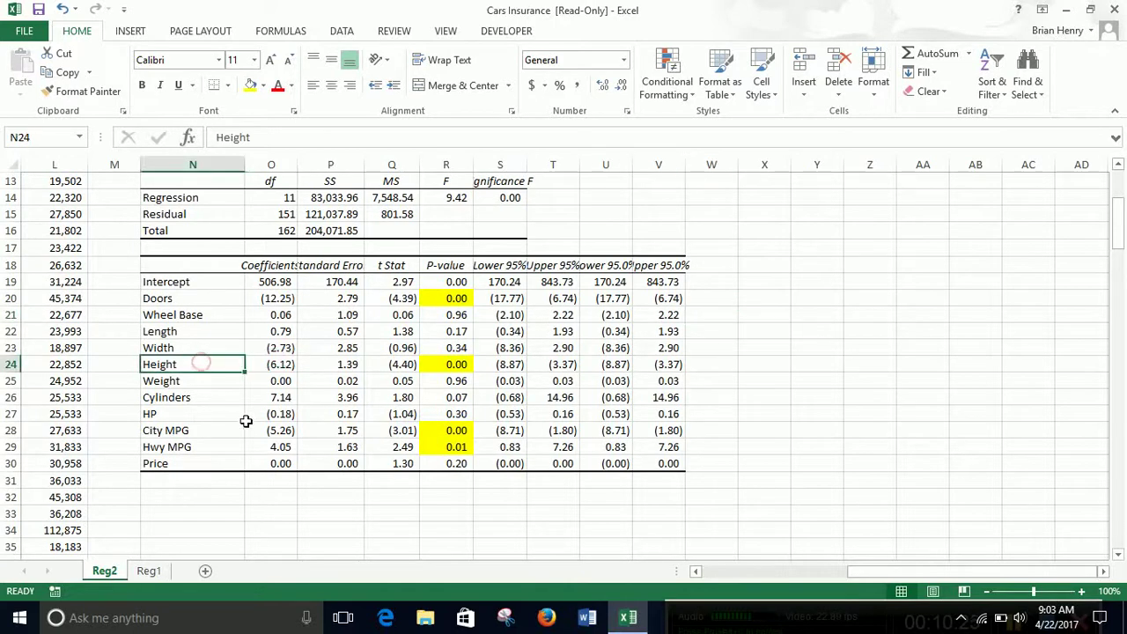
click(217, 446)
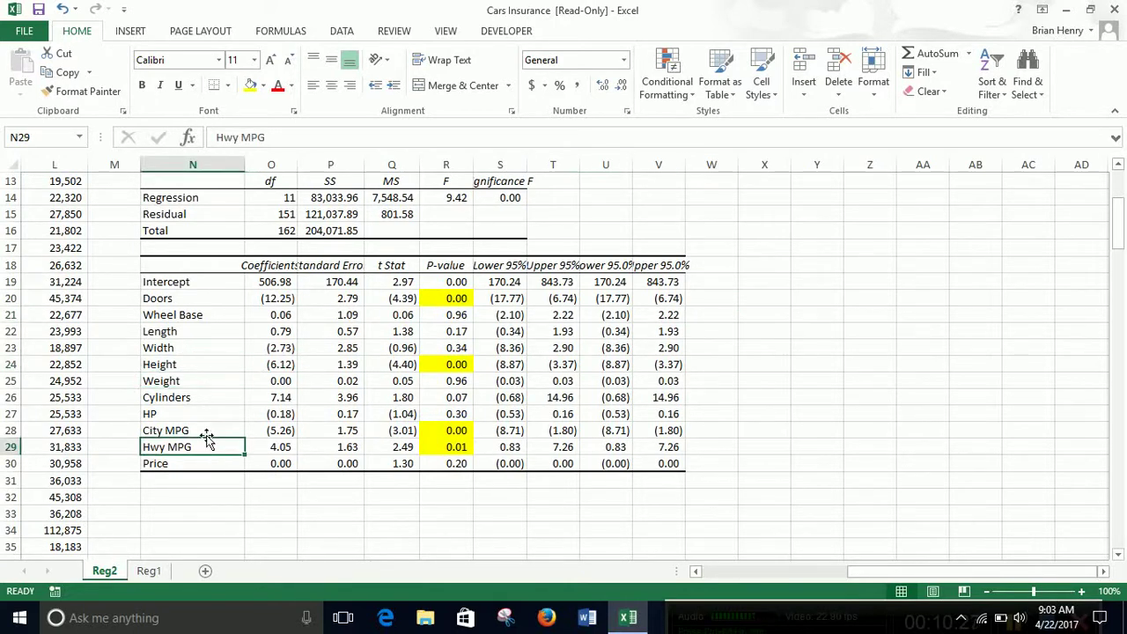
click(216, 300)
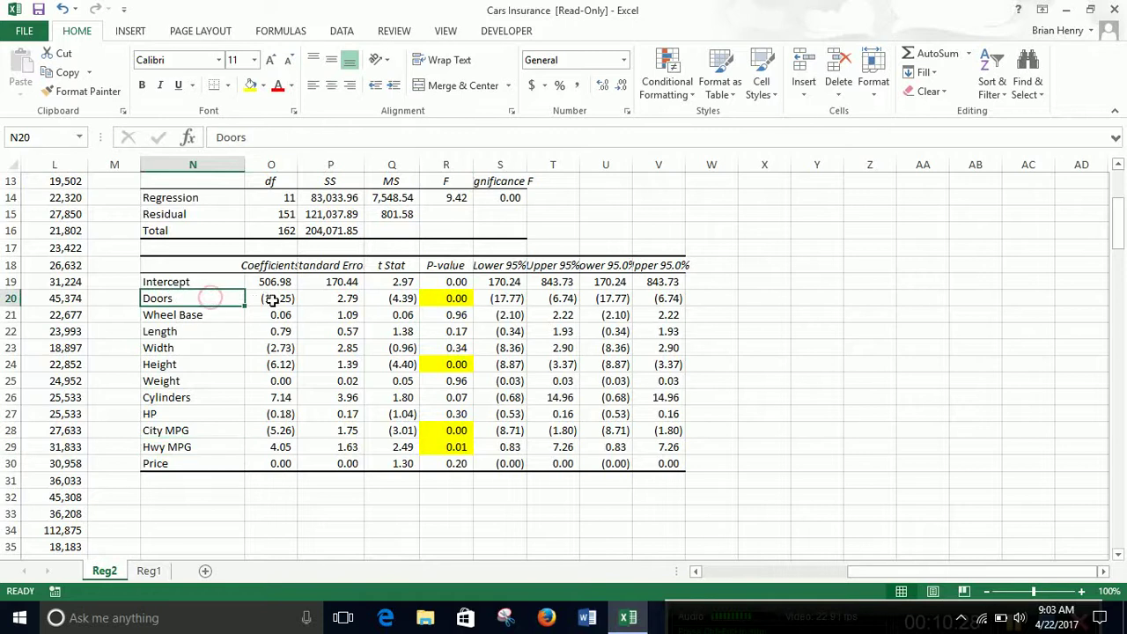
click(284, 301)
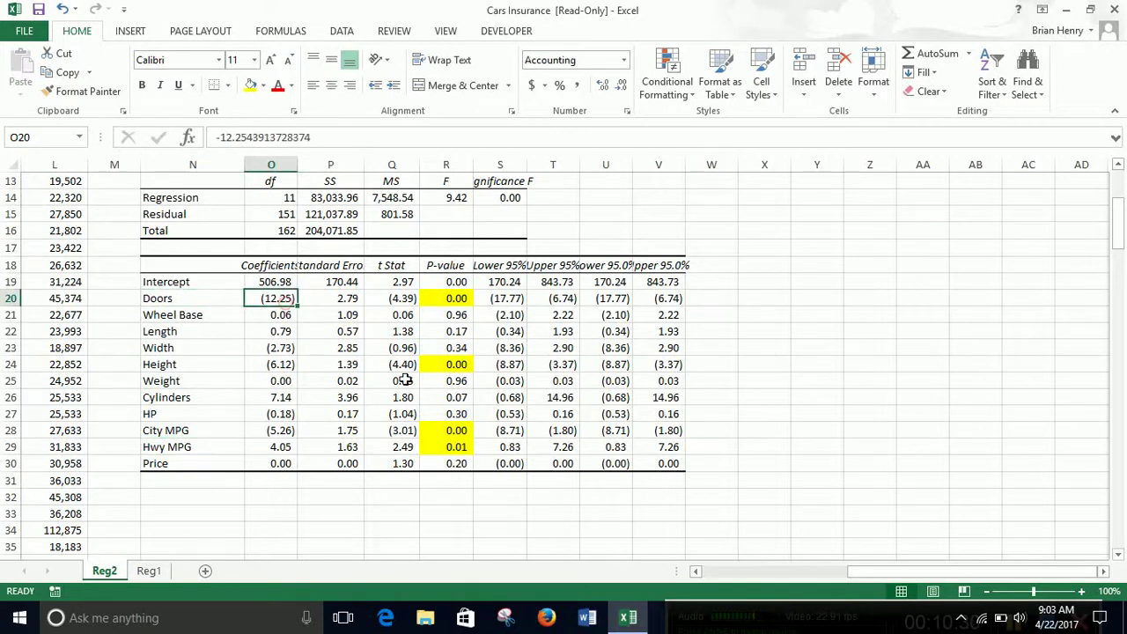
click(278, 266)
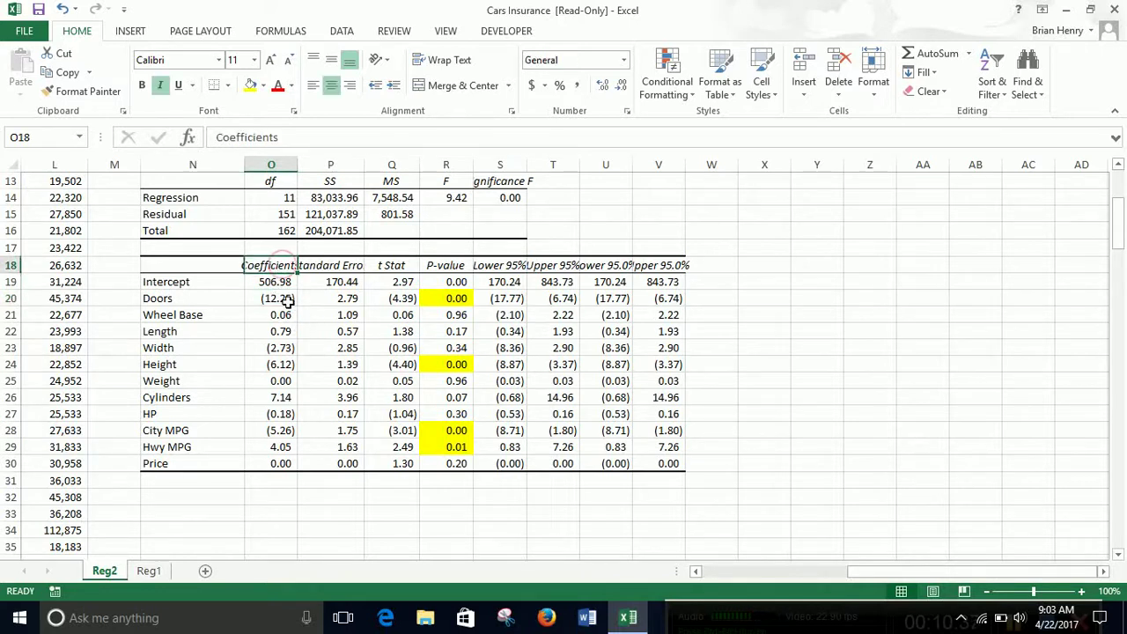
click(283, 300)
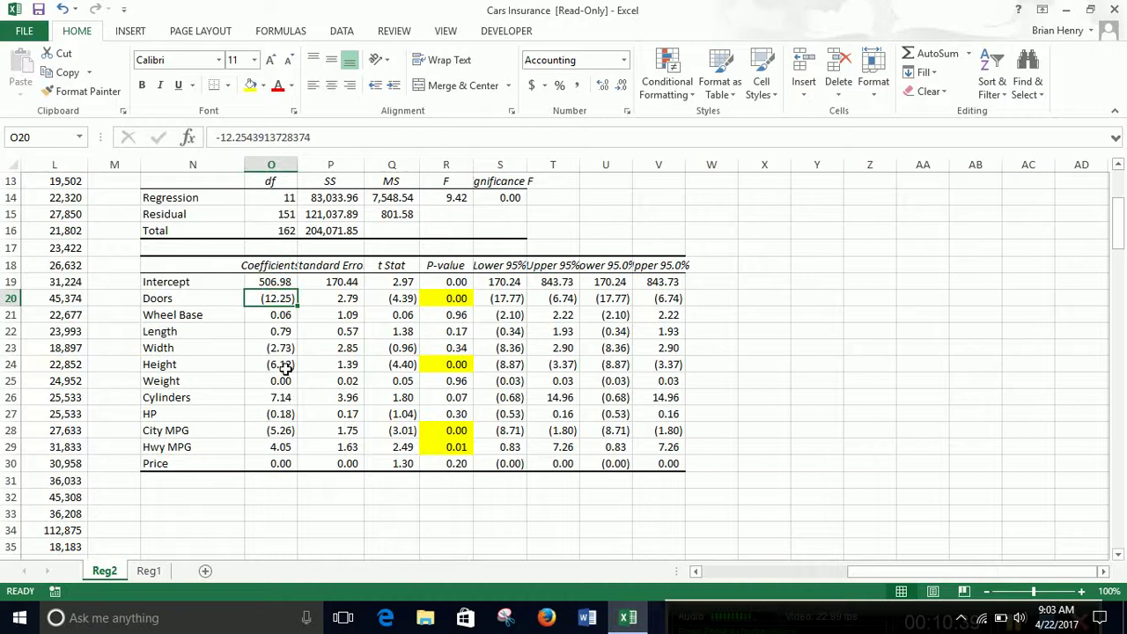
click(284, 368)
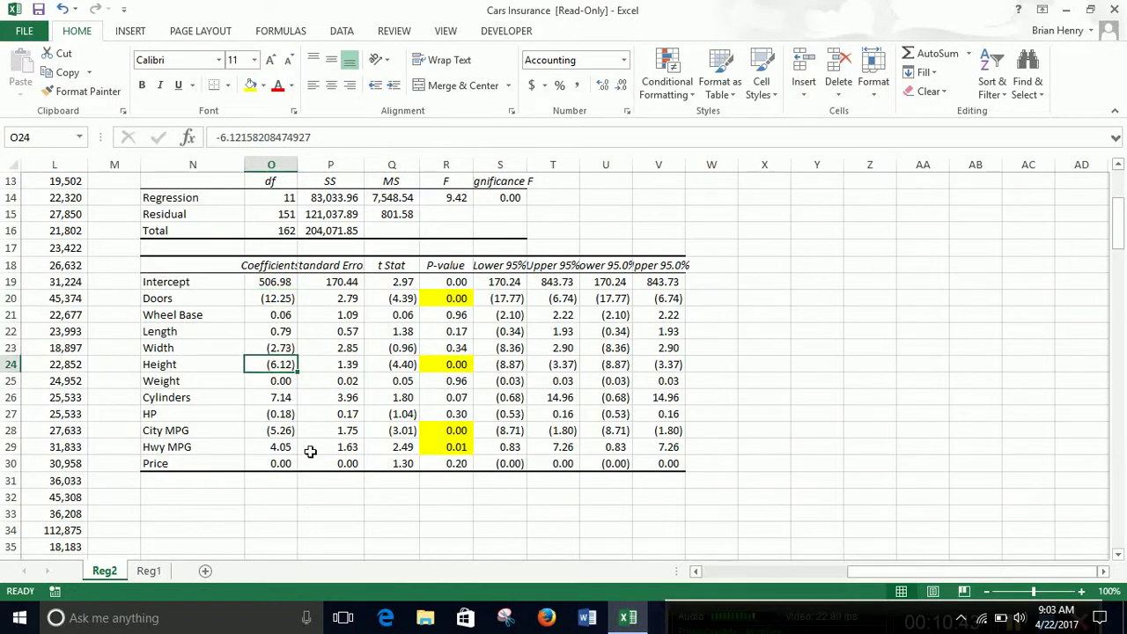
click(275, 430)
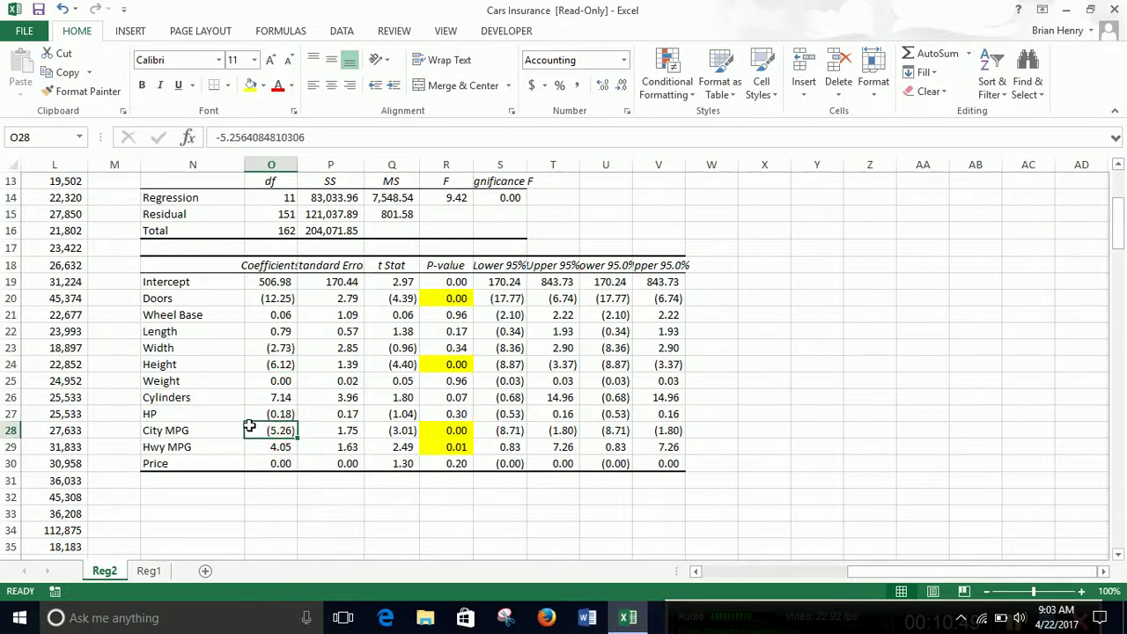
click(188, 431)
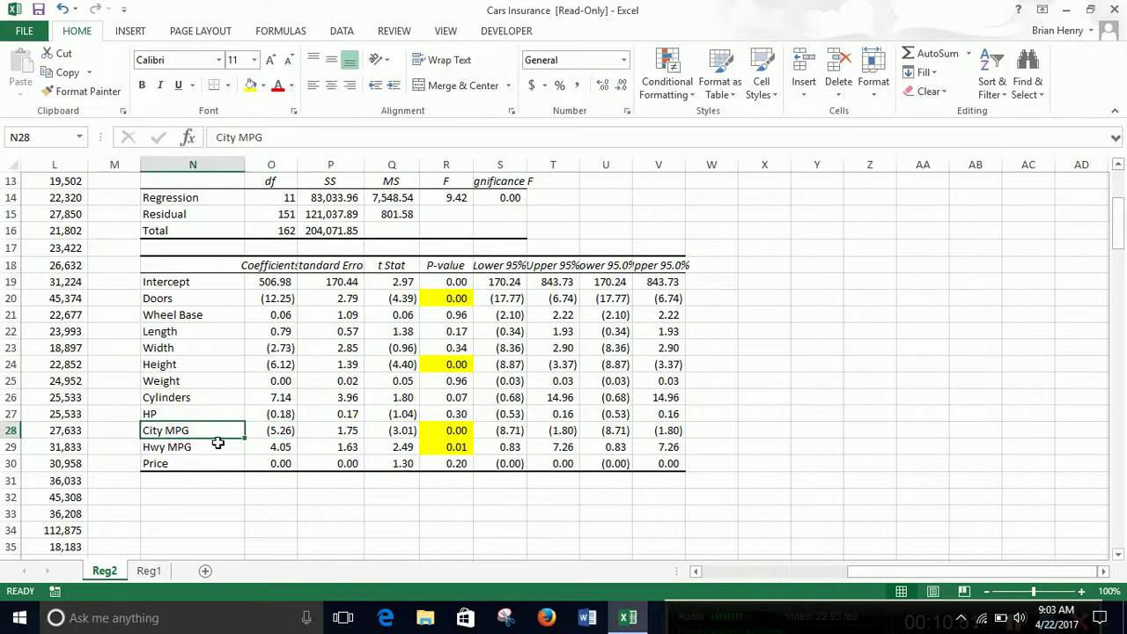
click(275, 434)
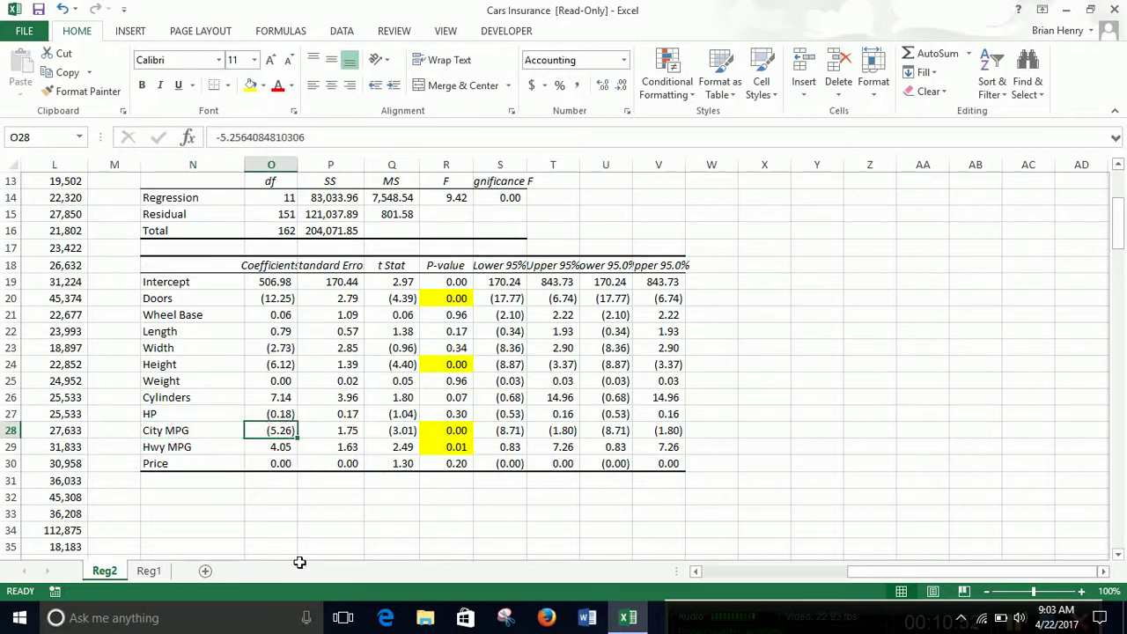
click(265, 447)
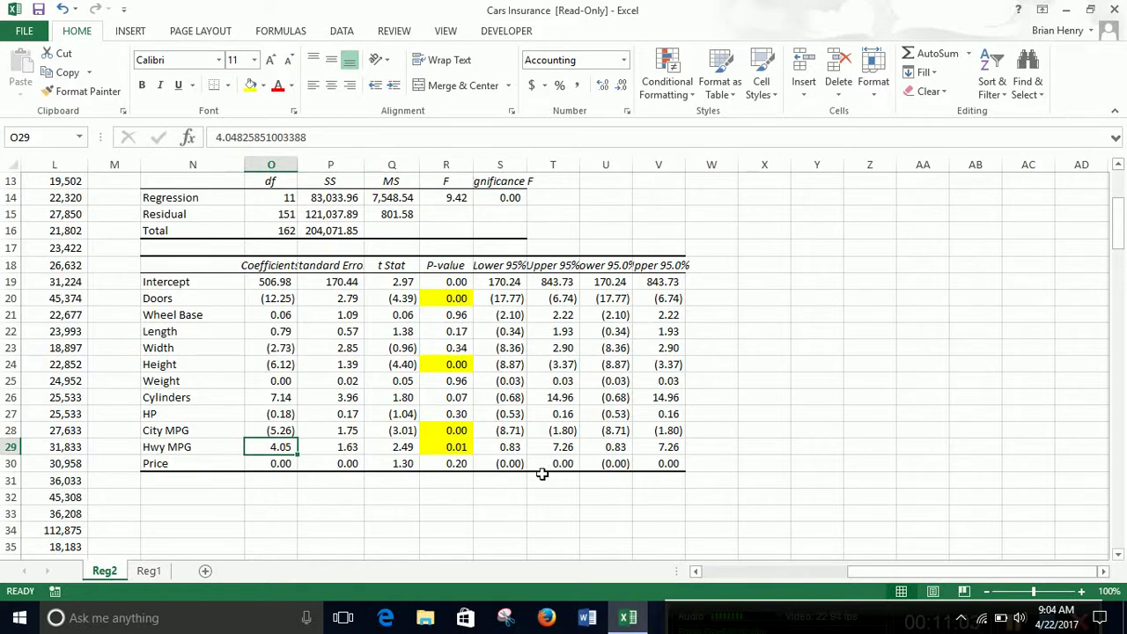
click(278, 427)
click(264, 449)
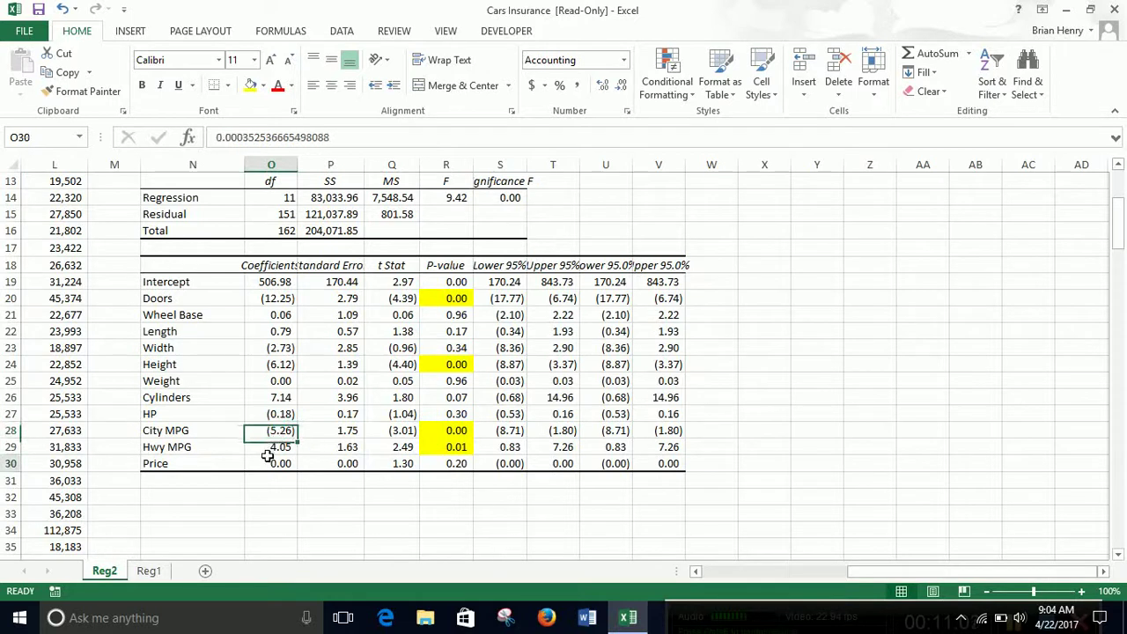
click(269, 412)
key(Down)
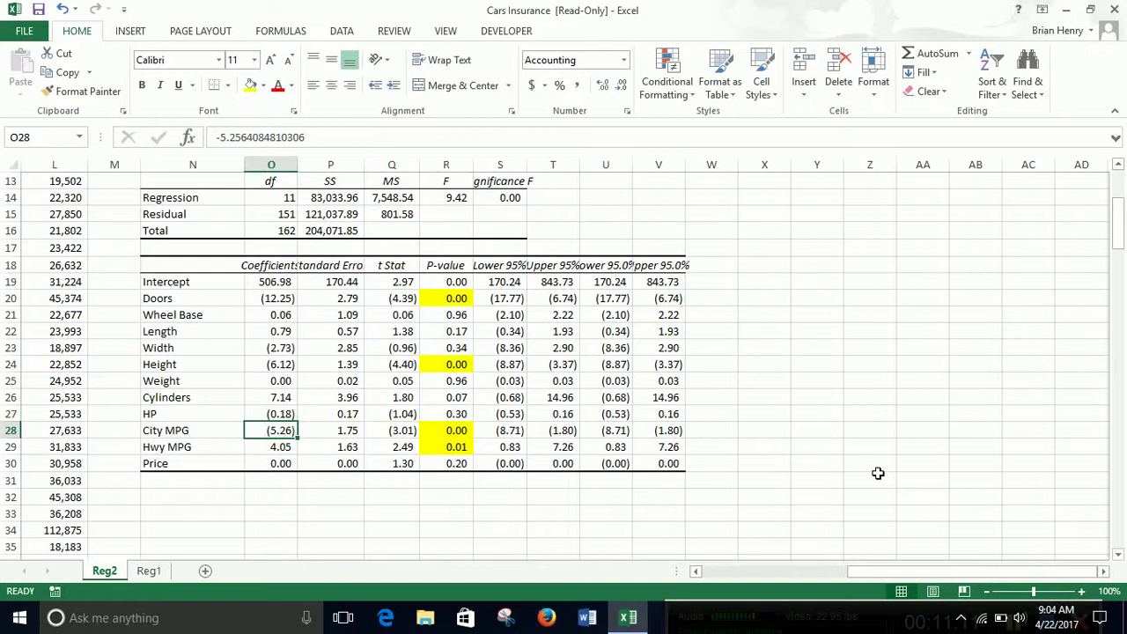
scroll(396, 352, up, 4)
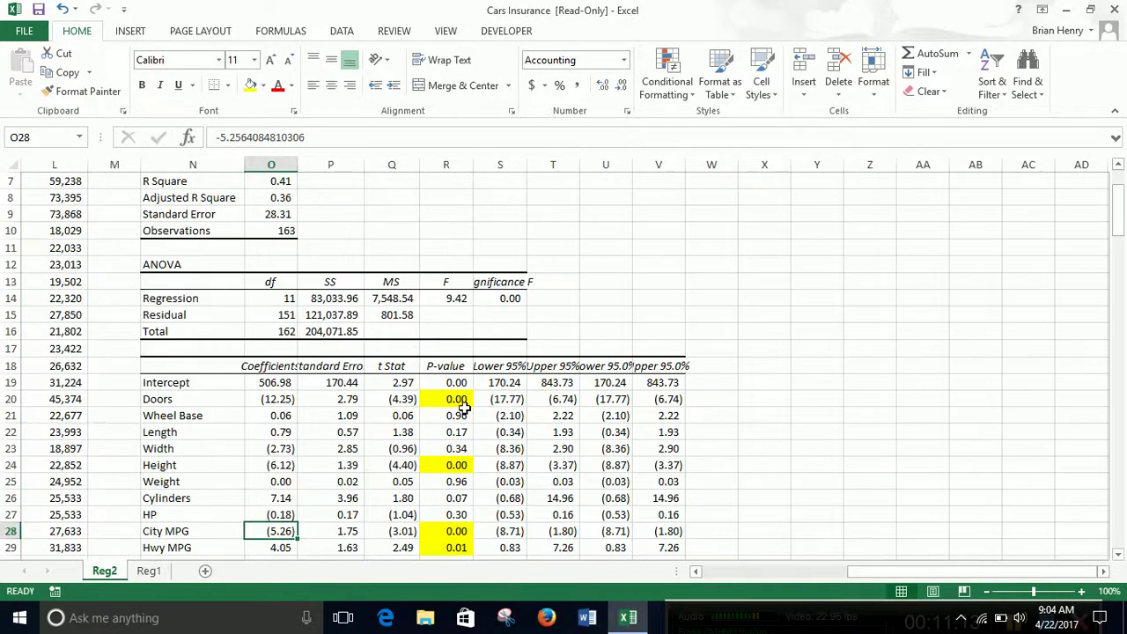
click(280, 264)
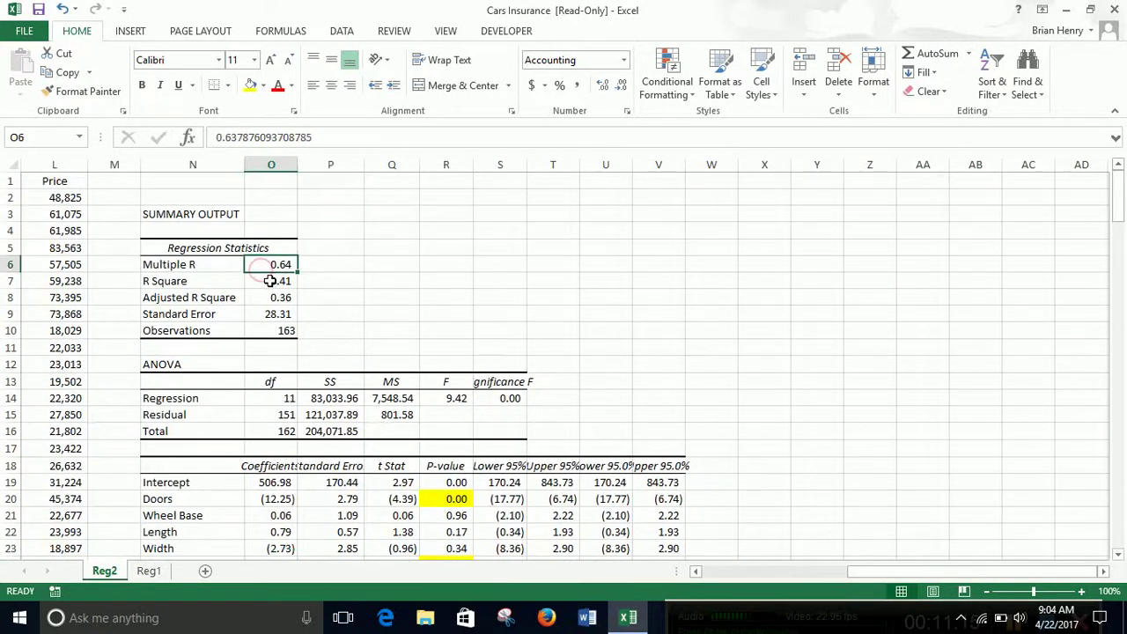
drag(277, 281, 278, 298)
scroll(389, 363, down, 1)
scroll(389, 363, down, 1)
drag(446, 399, 442, 547)
scroll(500, 468, down, 1)
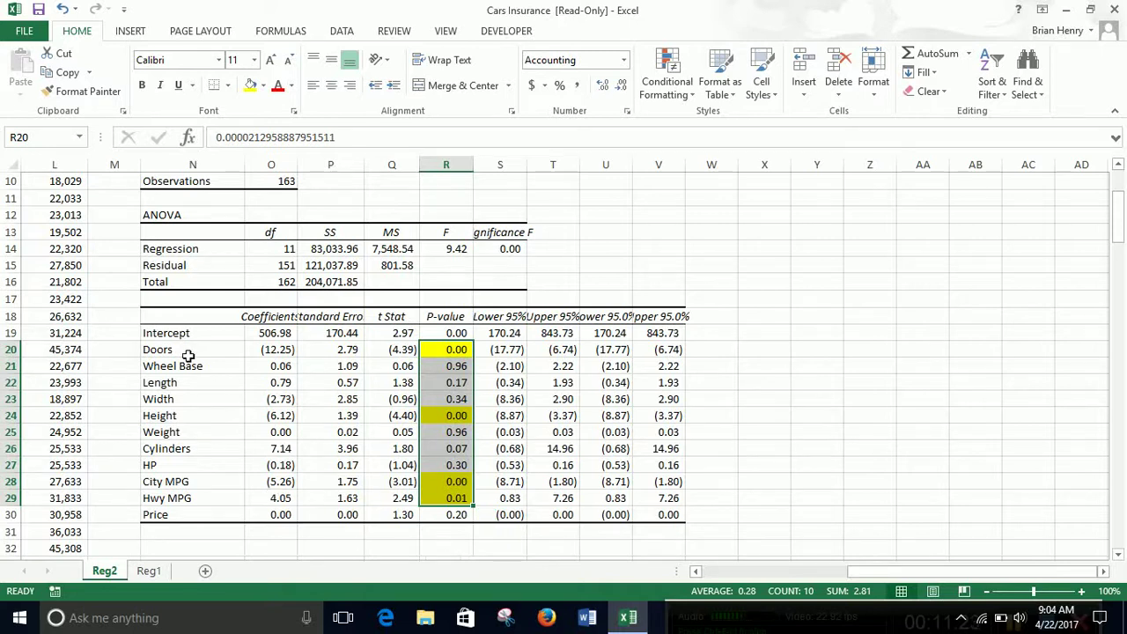
drag(269, 350, 280, 528)
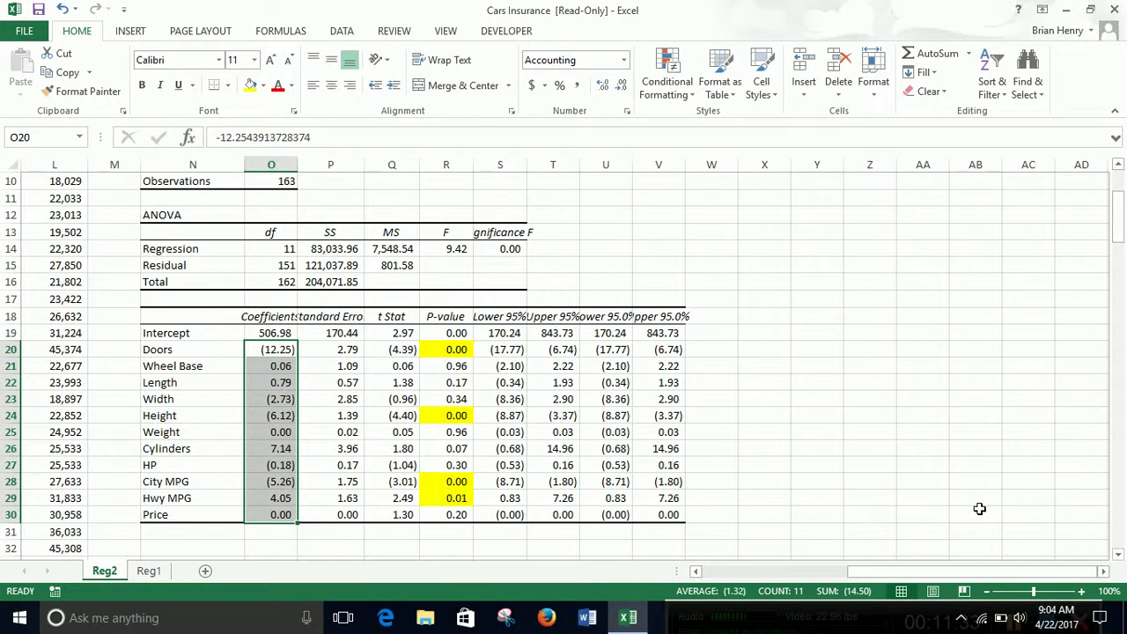
click(948, 608)
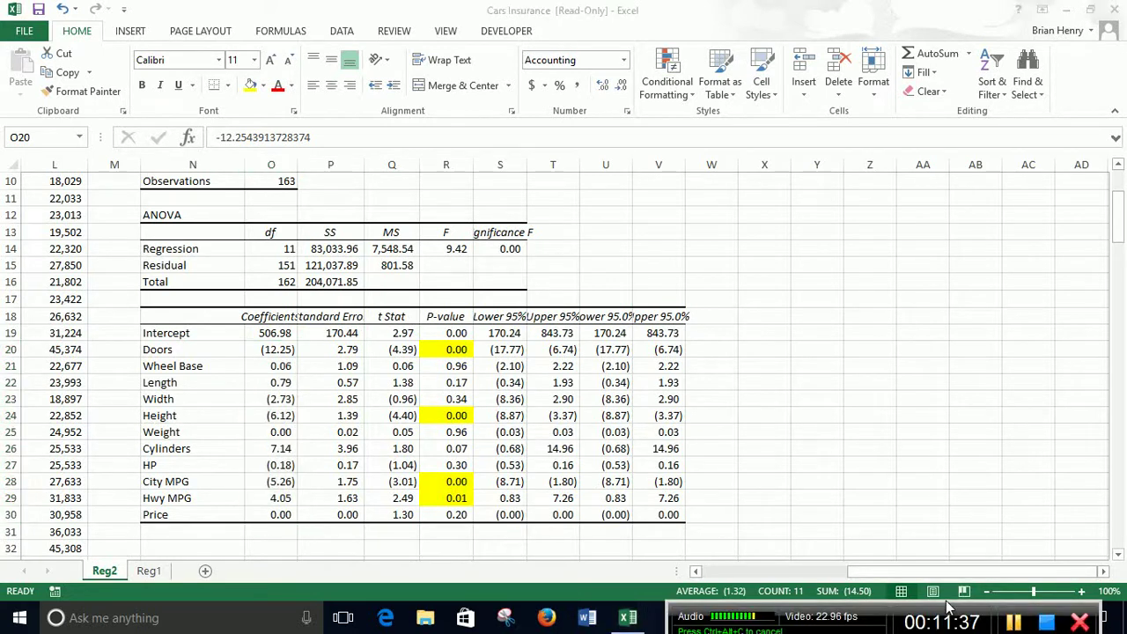